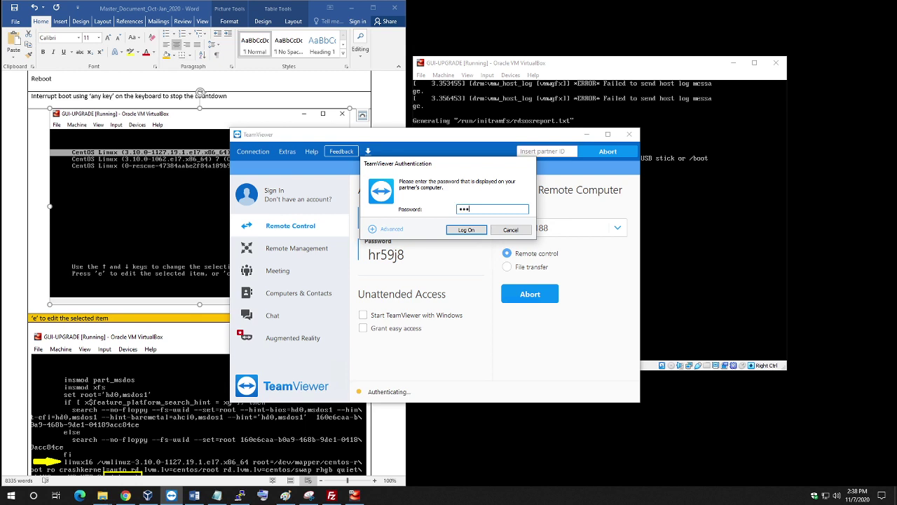
Log on to the partner computer with its password in the Authentication dialog.
key("Return")
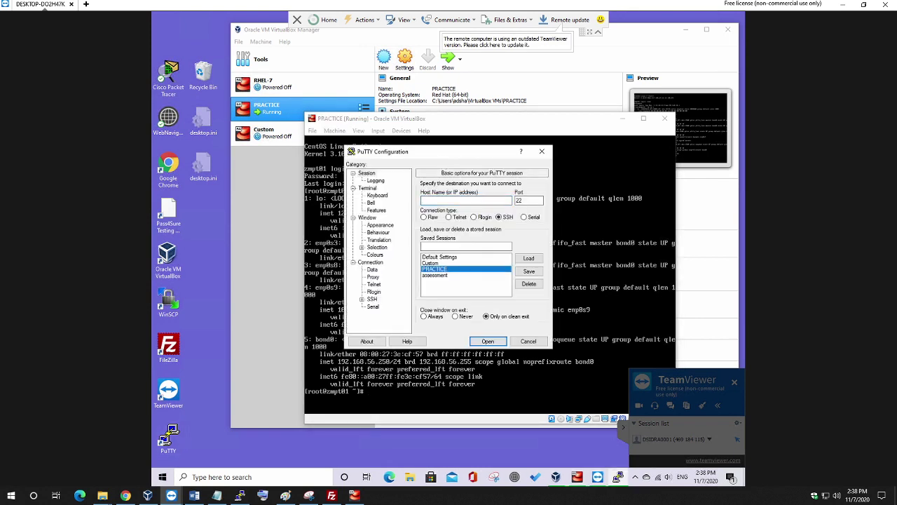
Load the saved PRACTICE session and open an SSH connection to 192.168.56.250.
key("alt+l")
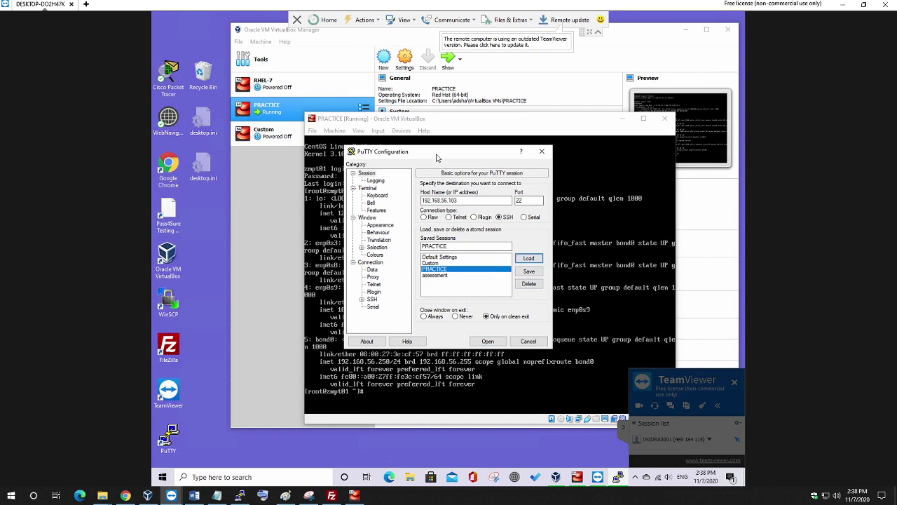
left_click_drag(437, 157, 484, 116)
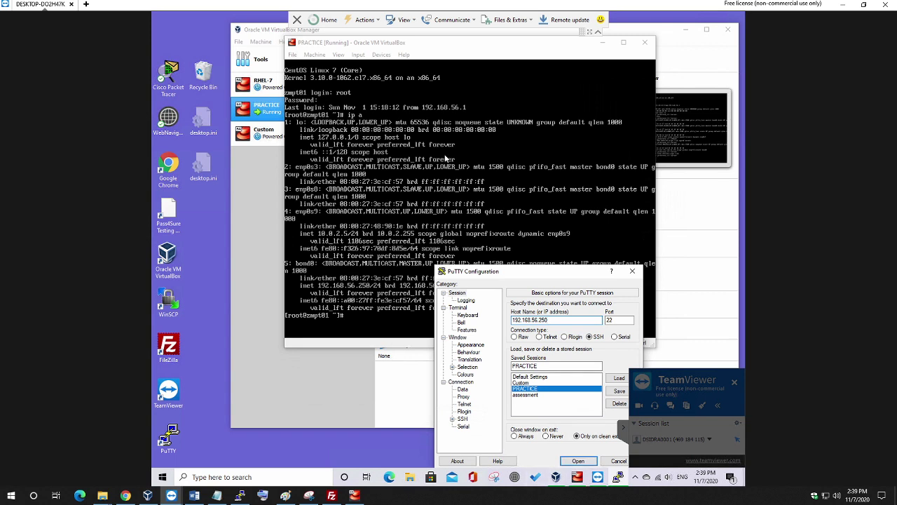
key("Return")
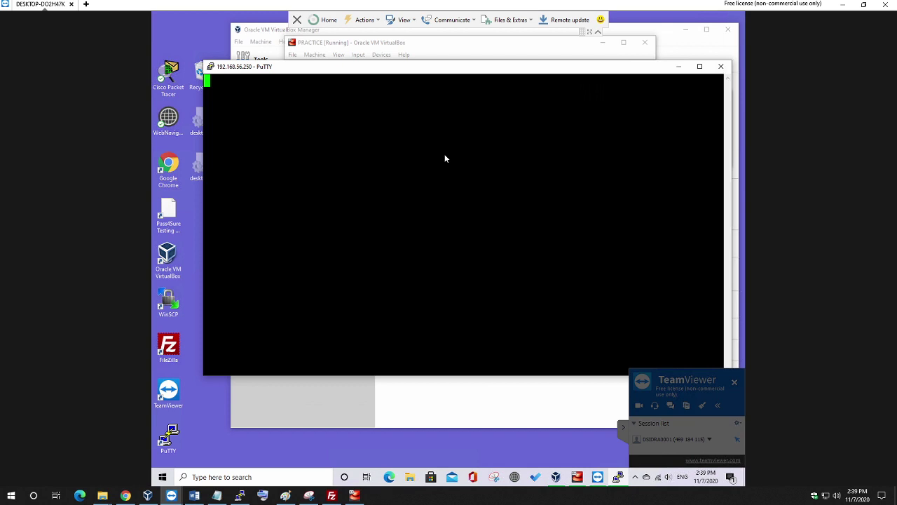
Open the main Control Panel page via This PC's system properties.
left_click(412, 481)
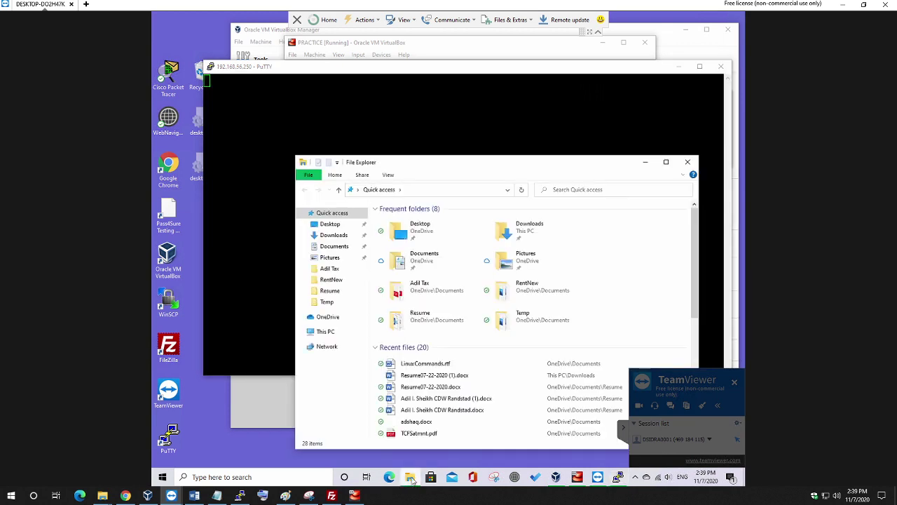
right_click(326, 333)
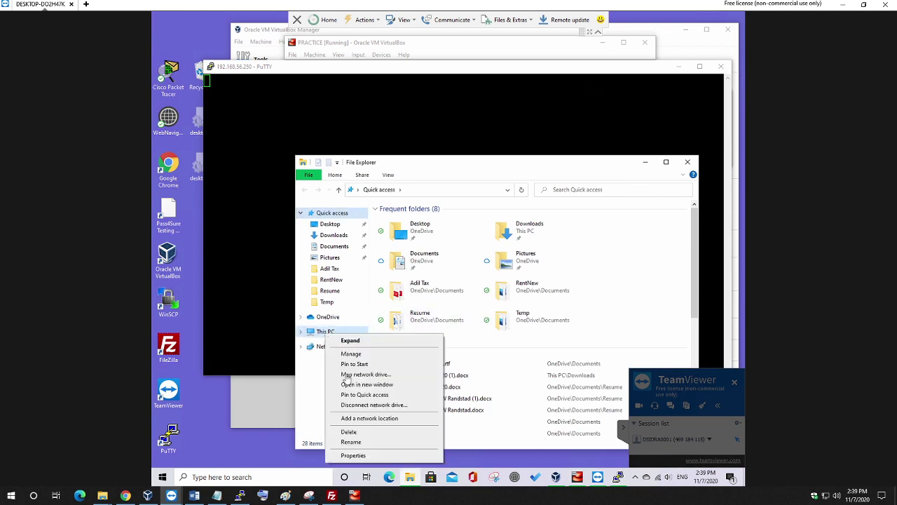
left_click(354, 455)
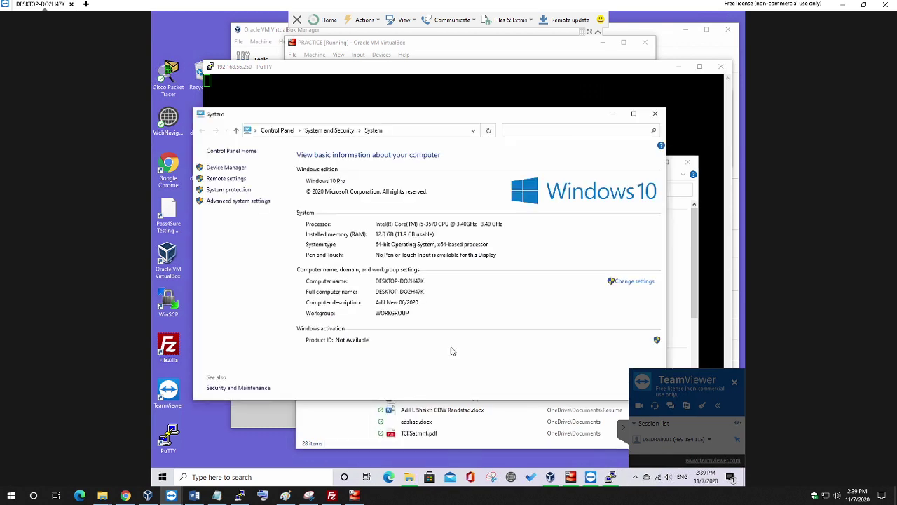
left_click(275, 134)
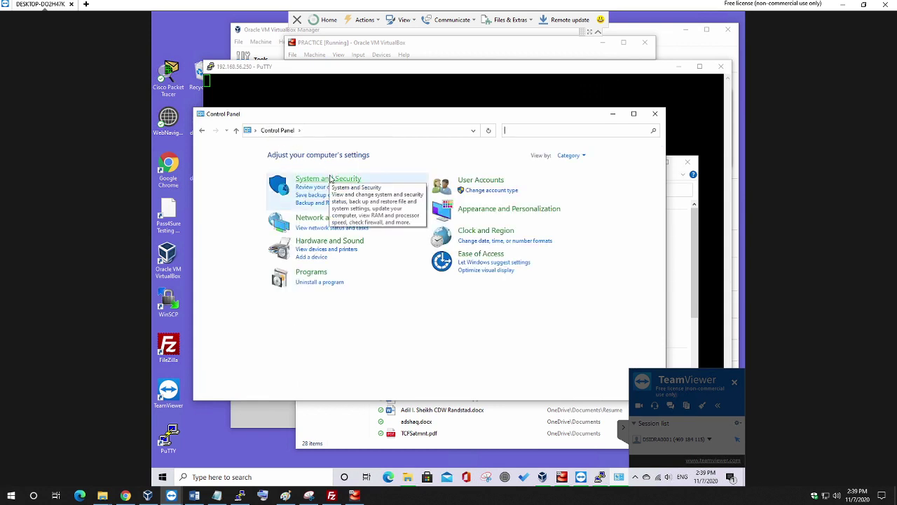
Dismiss PuTTY's connection error and go through Network and Sharing Center to the adapter list.
left_click(491, 278)
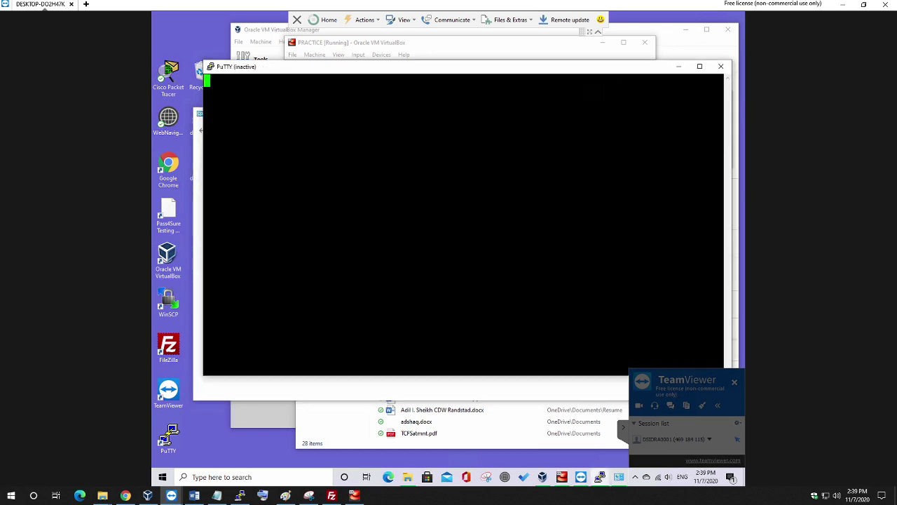
left_click(348, 394)
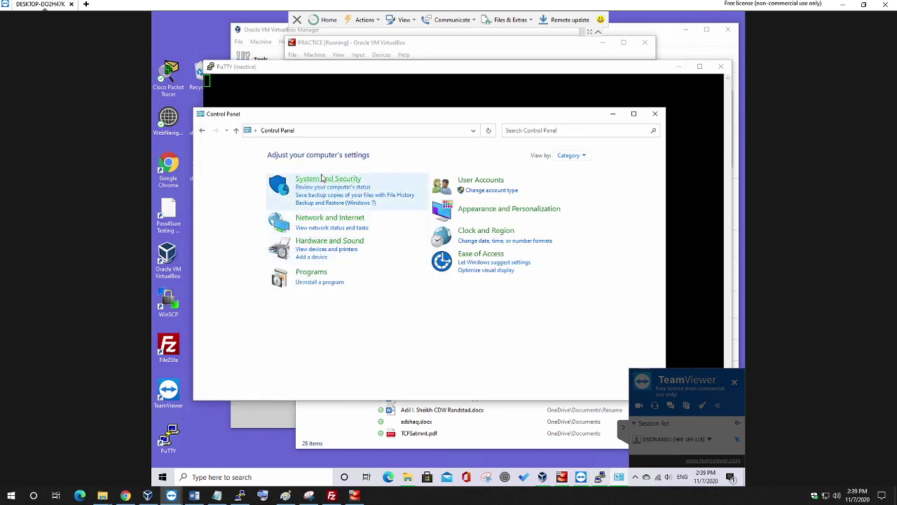
left_click(313, 221)
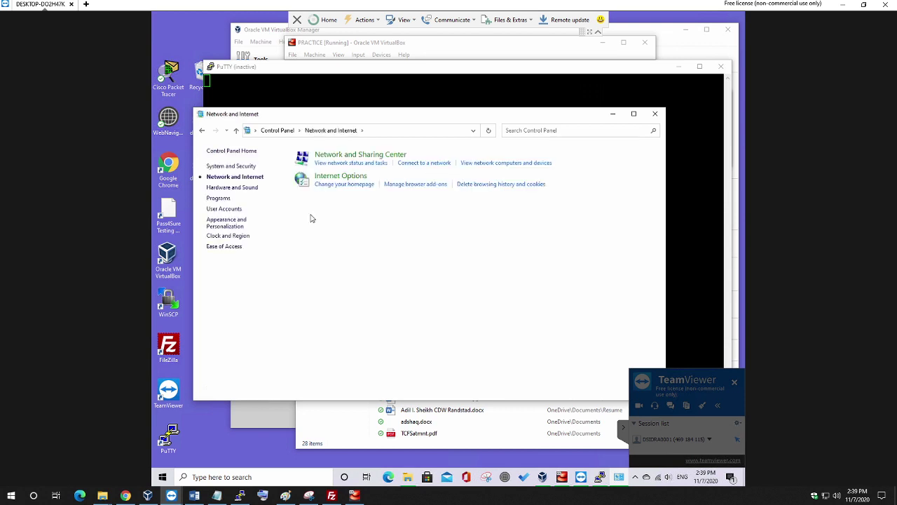
left_click(337, 156)
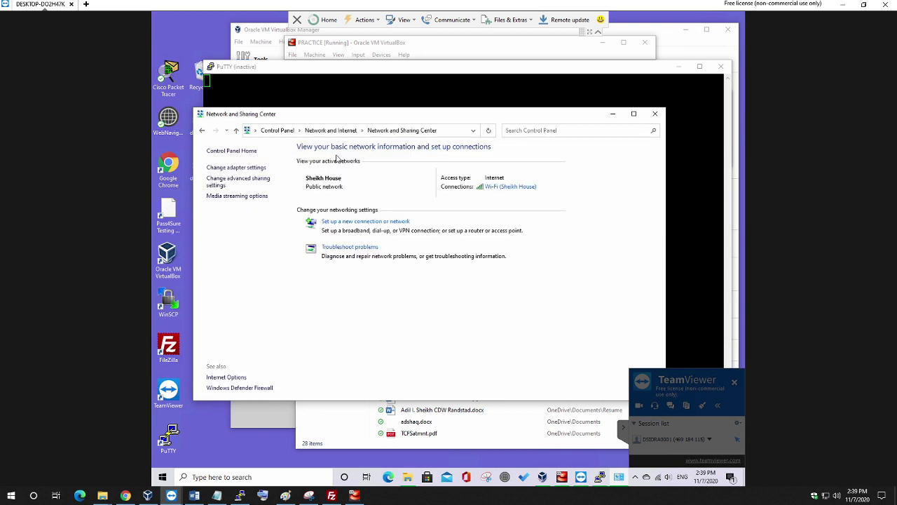
left_click(243, 168)
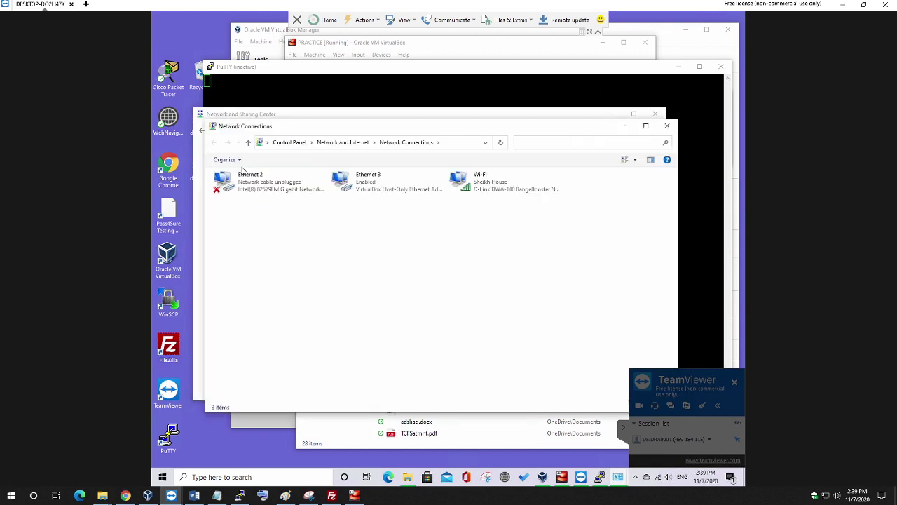
Open the Internet Protocol Version 4 properties of the Ethernet 3 adapter.
left_click(366, 190)
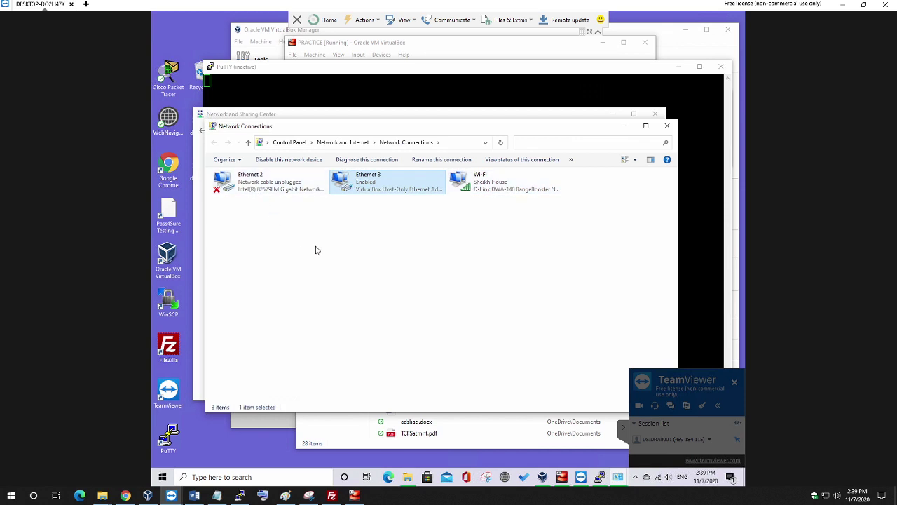
double_click(365, 189)
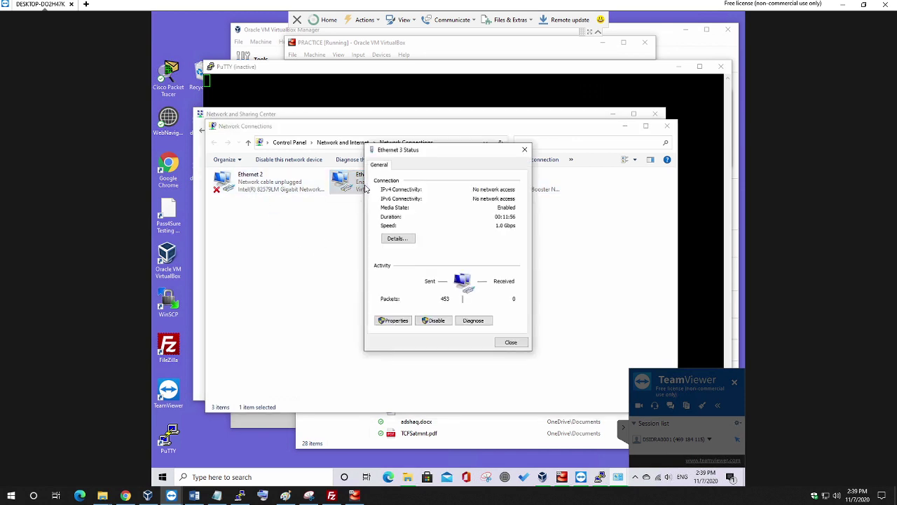
left_click(393, 319)
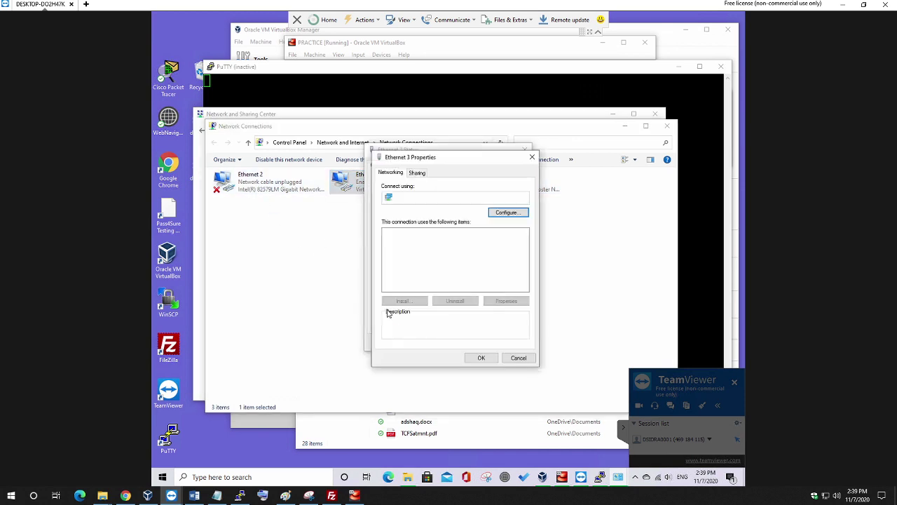
left_click(454, 265)
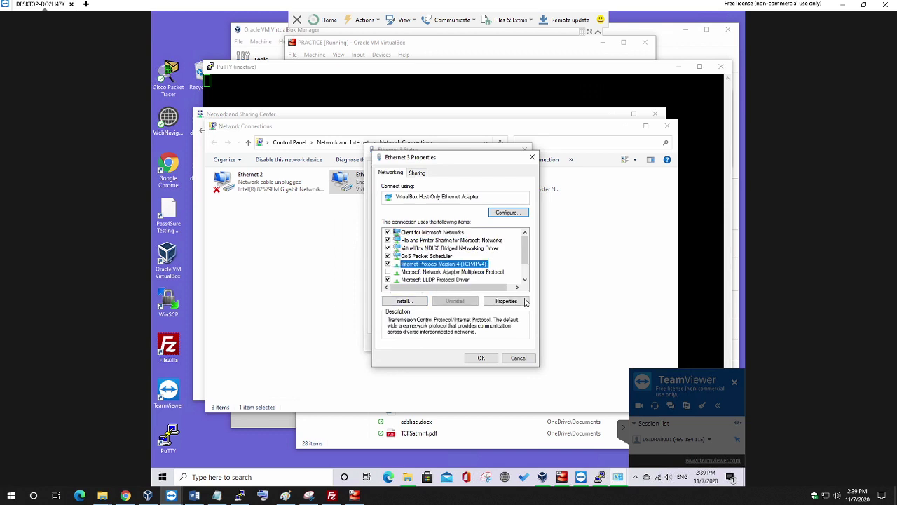
left_click(524, 301)
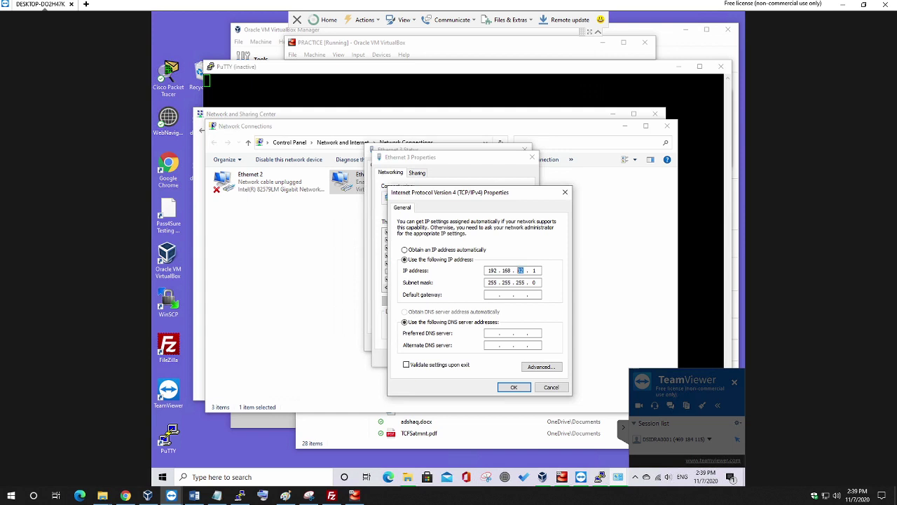
Set the IP to 192.168.56.1, confirm past the duplicate-IP warnings, and close the dialogs.
type("56")
left_click(517, 388)
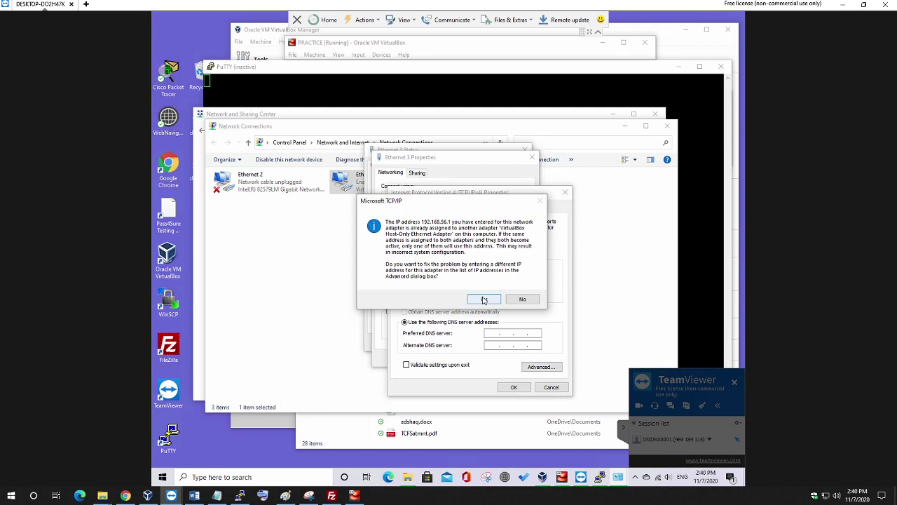
left_click(484, 299)
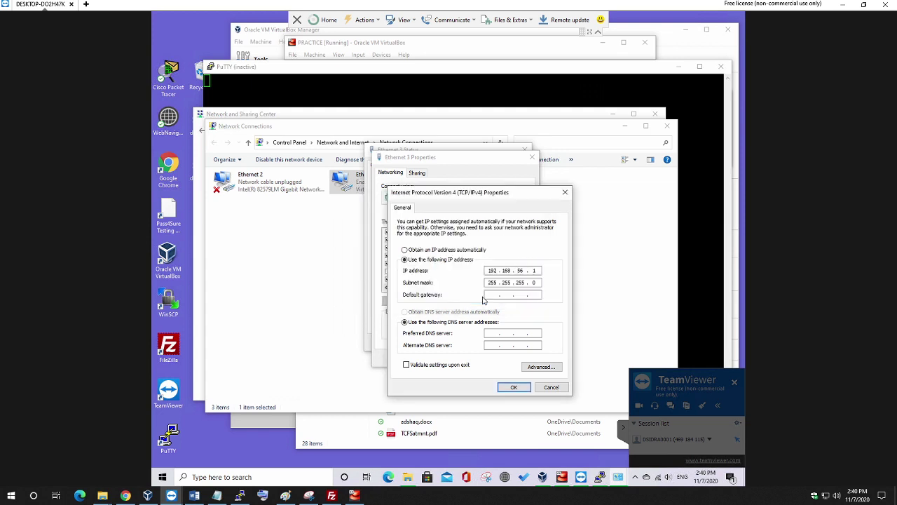
left_click(516, 387)
left_click(483, 299)
left_click_drag(447, 195, 440, 174)
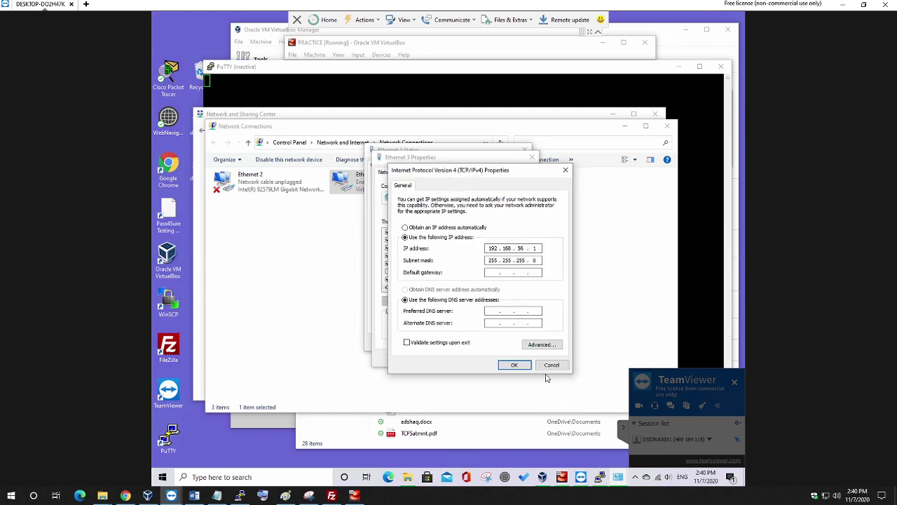
left_click(546, 370)
right_click(424, 271)
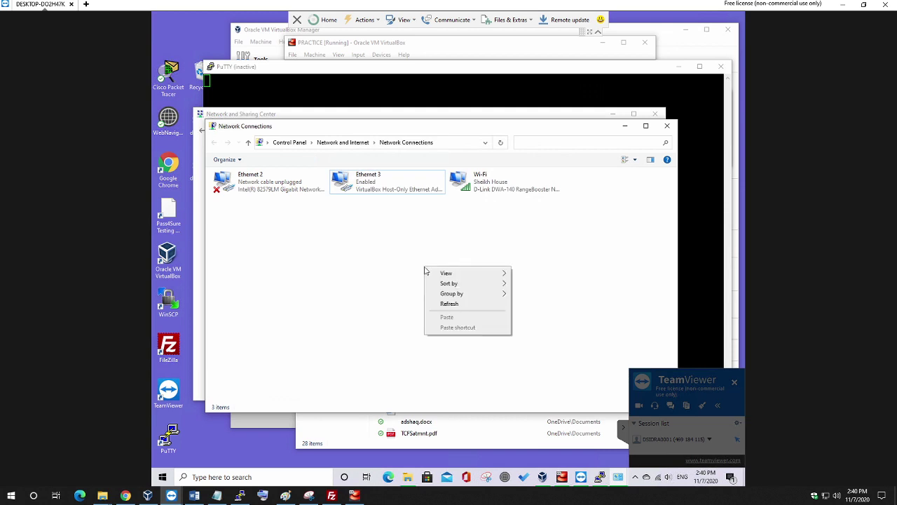
Refresh the adapter list and confirm Ethernet 3's IPv4 address is still 192.168.56.1.
left_click(460, 306)
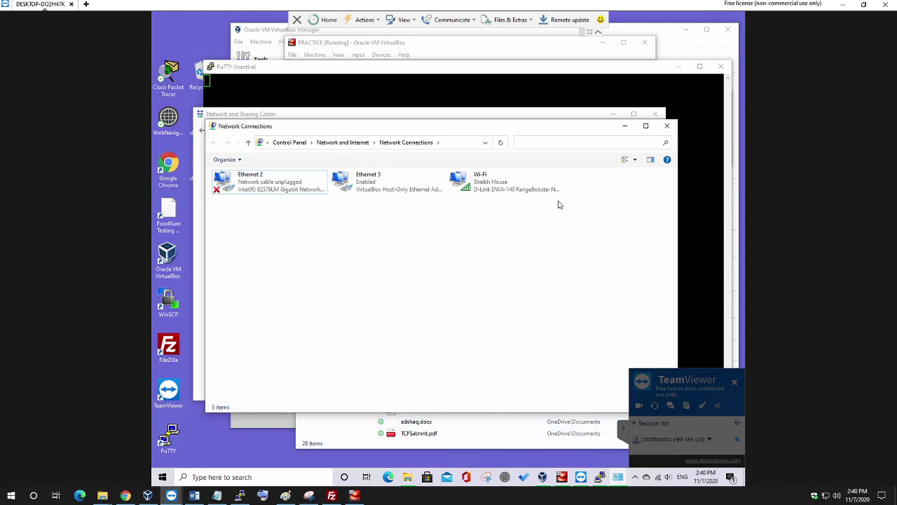
left_click(364, 184)
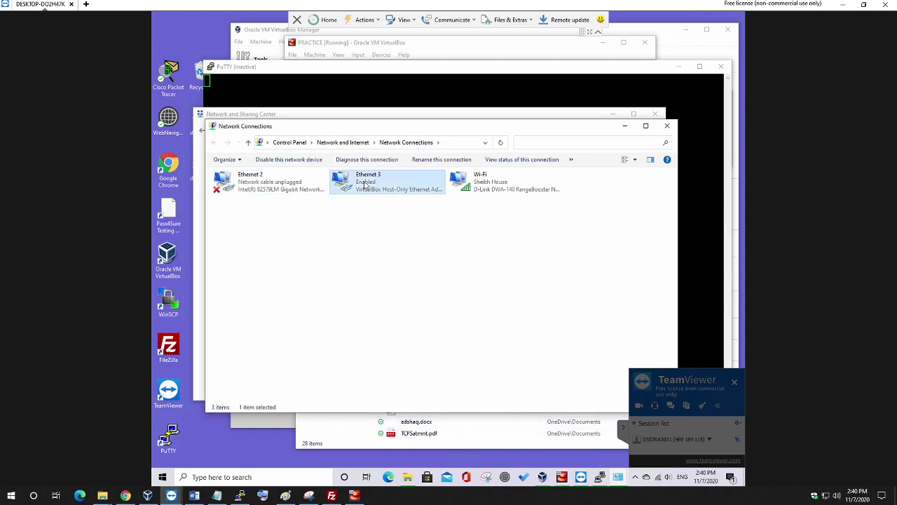
double_click(365, 184)
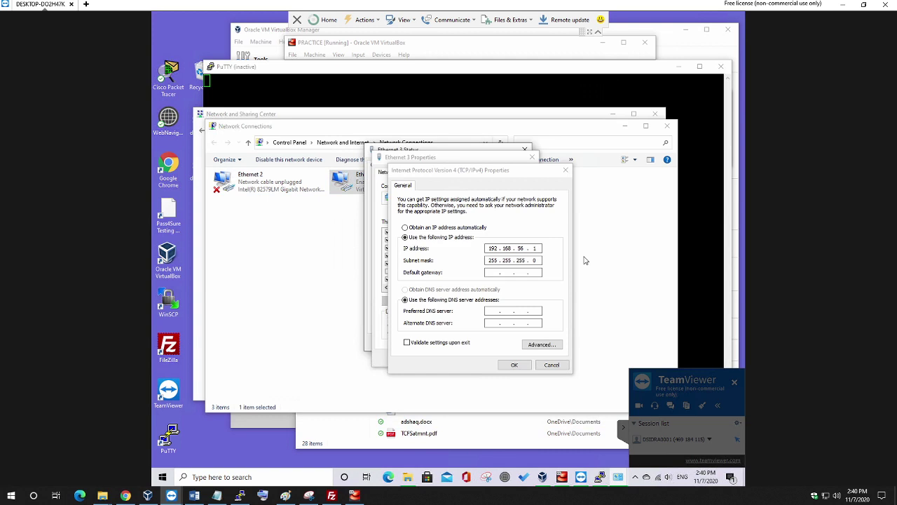
left_click(551, 365)
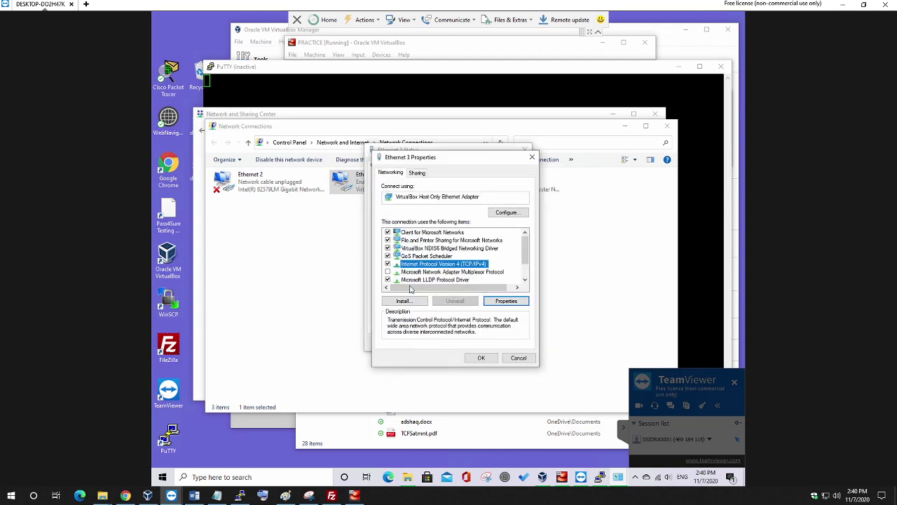
Check Ethernet 3's hardware adapter properties, then bring File Explorer to the front.
left_click(507, 212)
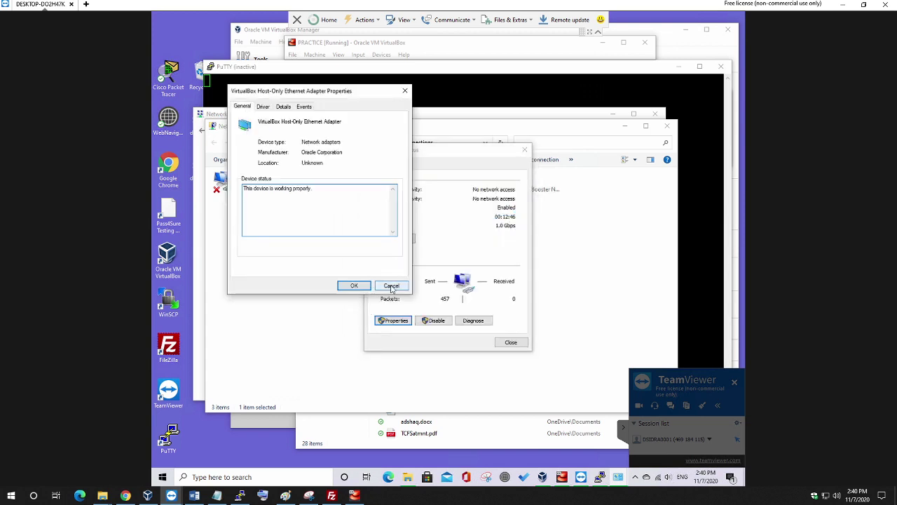
left_click(391, 286)
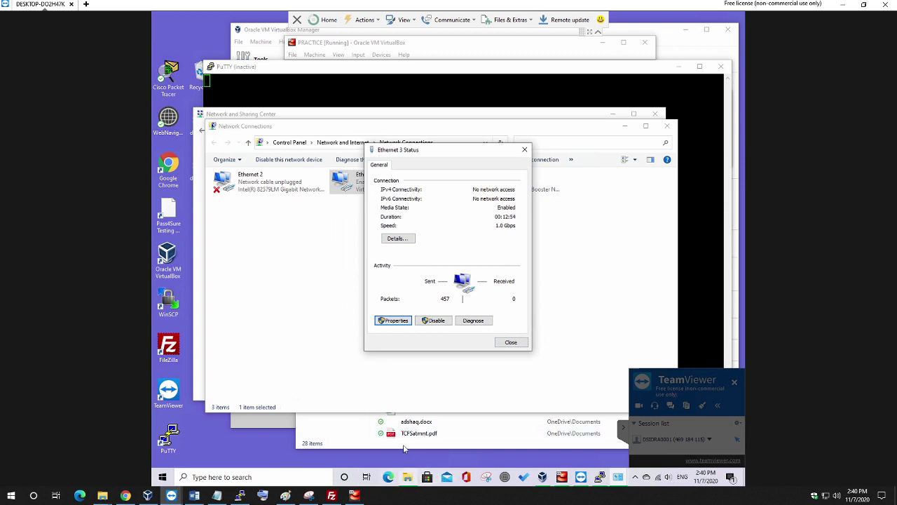
left_click(323, 431)
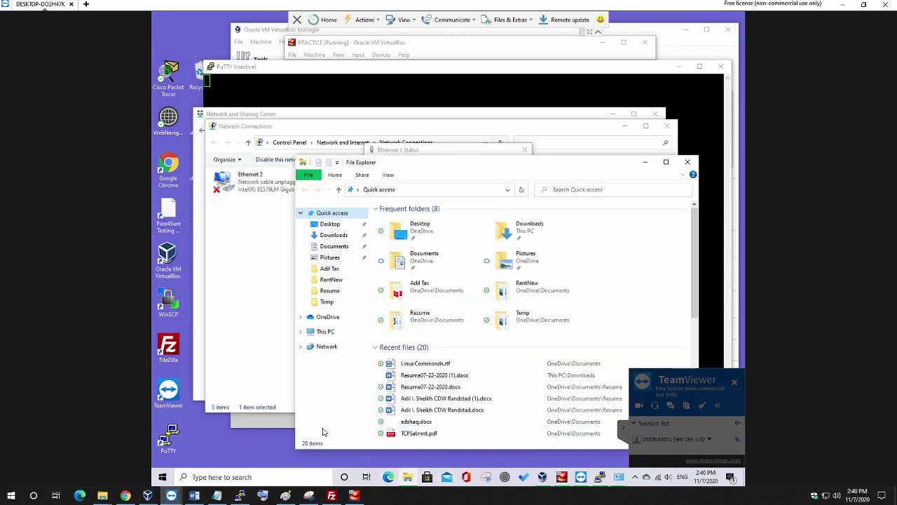
Inspect the VirtualBox Host-Only Ethernet Adapter in Device Manager, then close Device Manager and System.
right_click(327, 332)
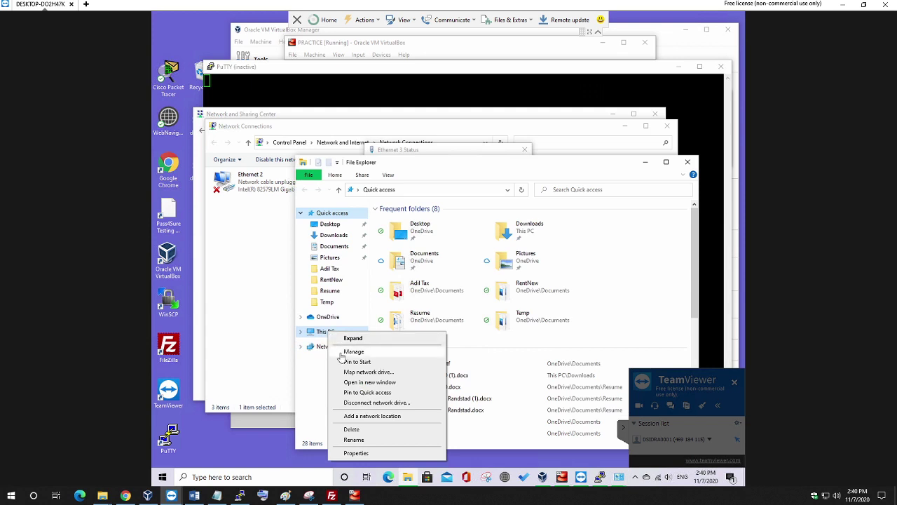
left_click(356, 453)
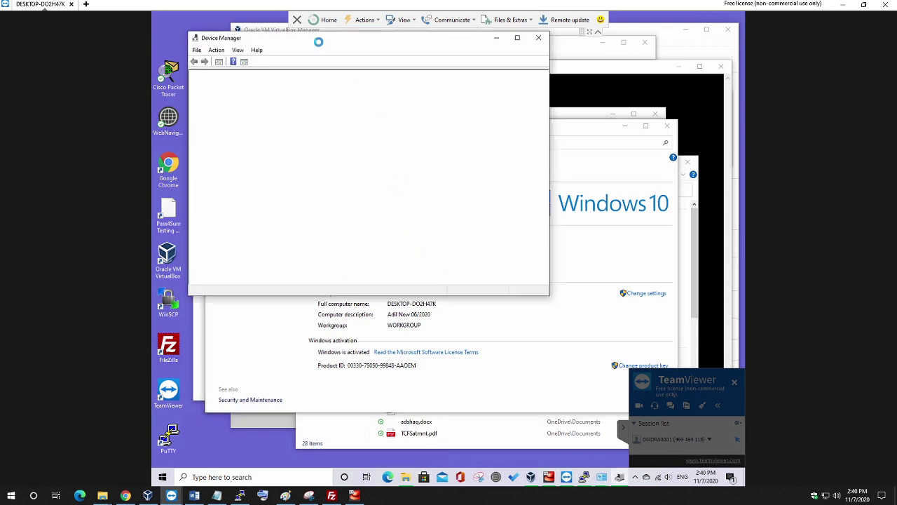
left_click_drag(313, 41, 396, 52)
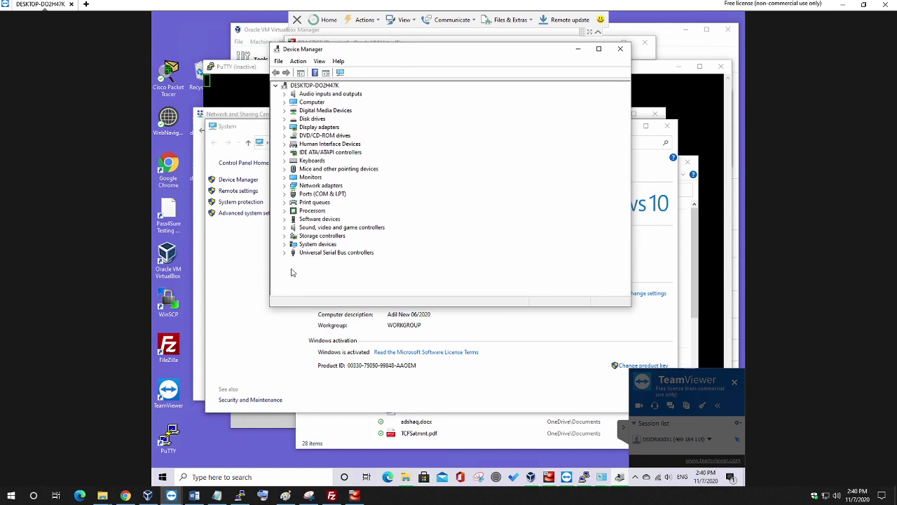
left_click(285, 186)
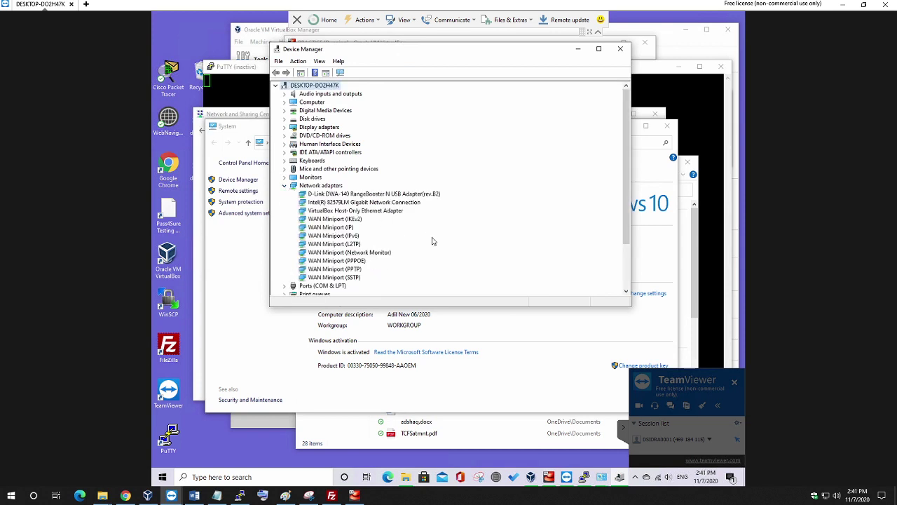
left_click(383, 213)
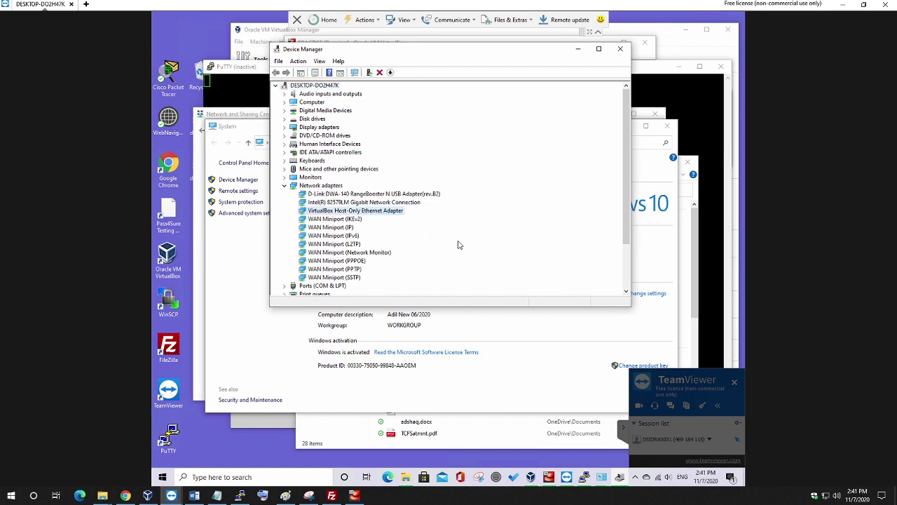
left_click(620, 48)
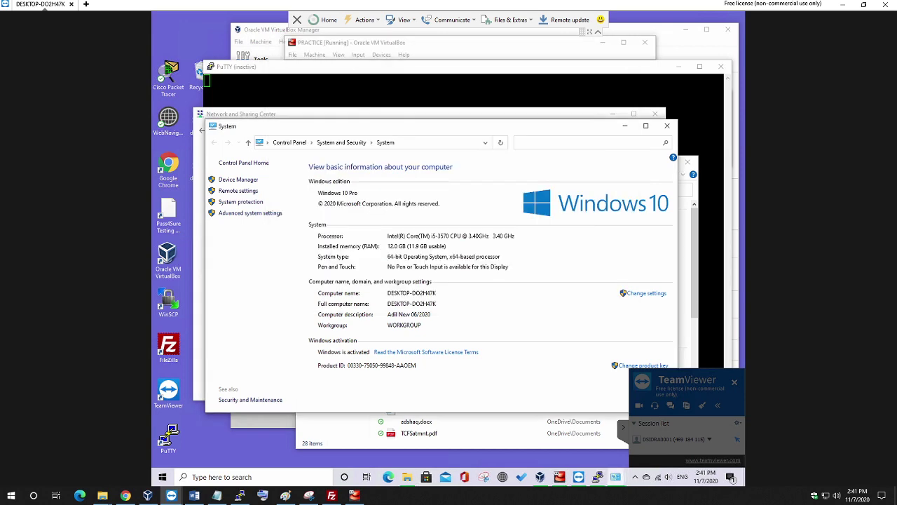
left_click(666, 127)
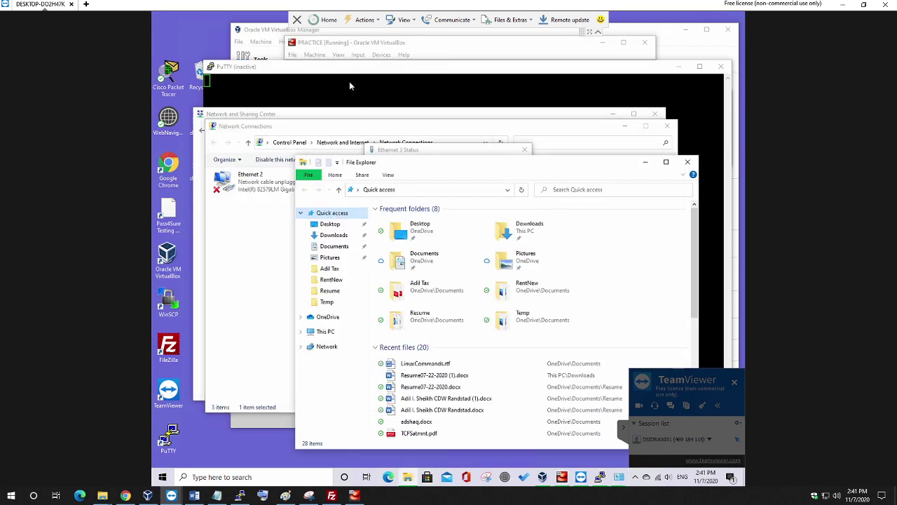
Diagnose Ethernet 3, apply the DHCP repair as administrator, and close the troubleshooter.
left_click(415, 150)
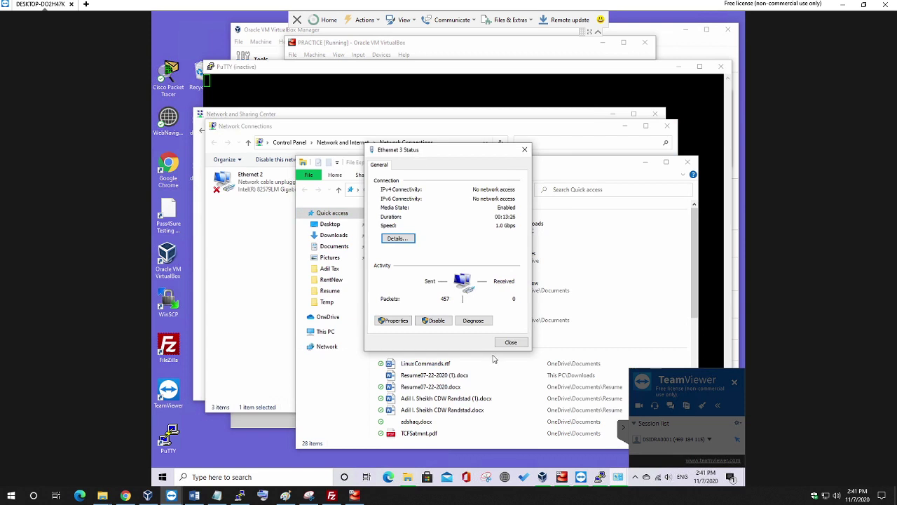
left_click(486, 322)
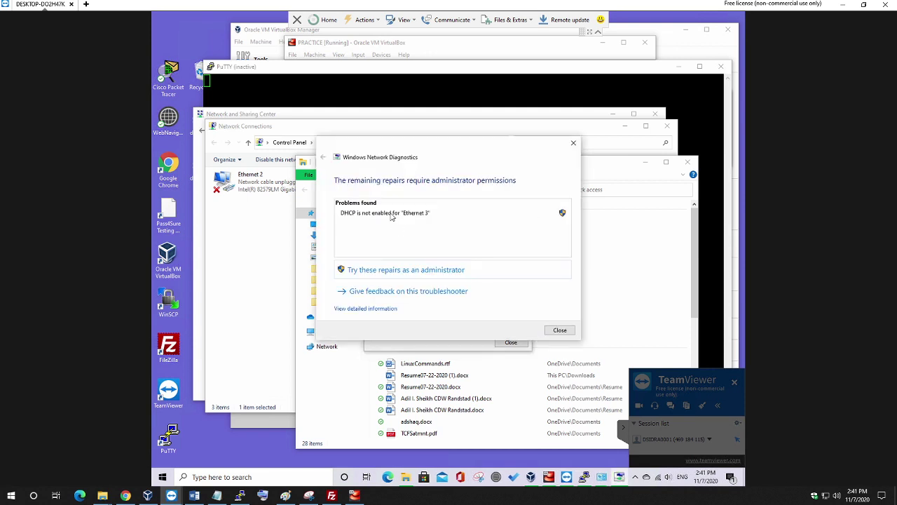
left_click(379, 272)
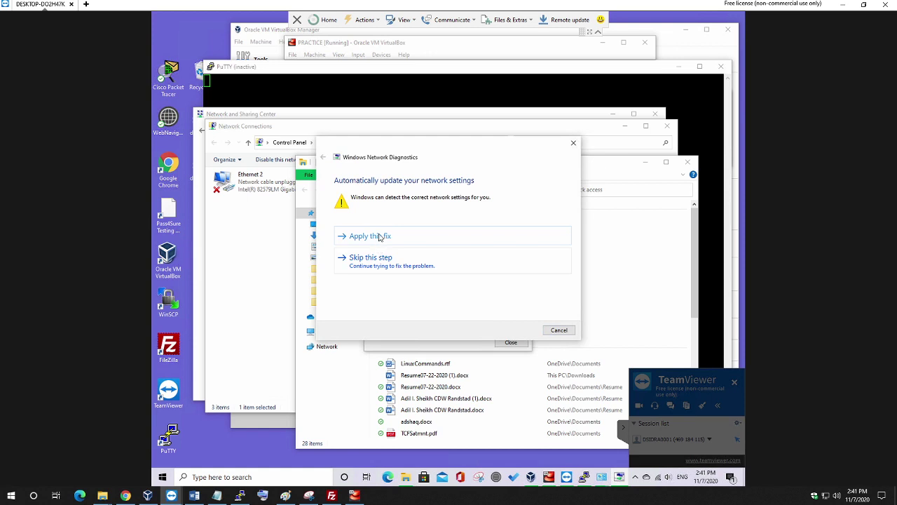
left_click(379, 237)
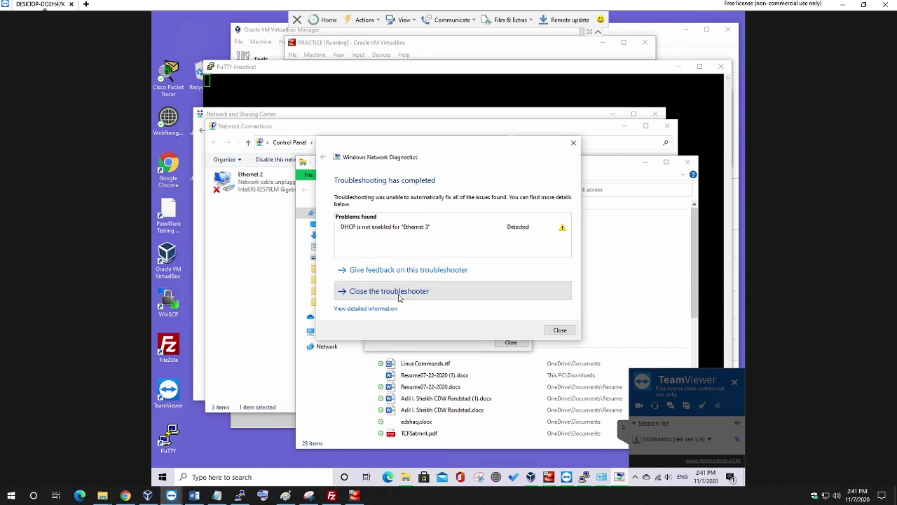
left_click(400, 292)
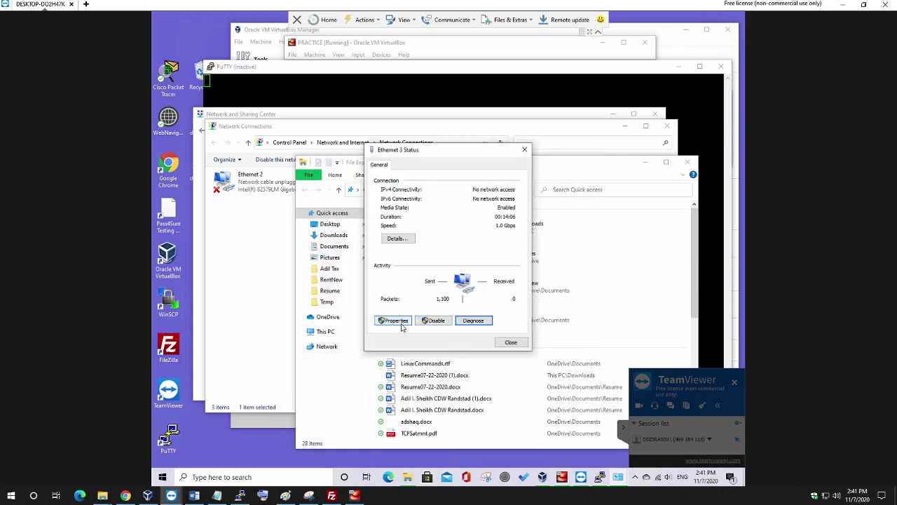
Review Ethernet 3's connection details, then select Use the following IP address in its IPv4 properties.
left_click(398, 239)
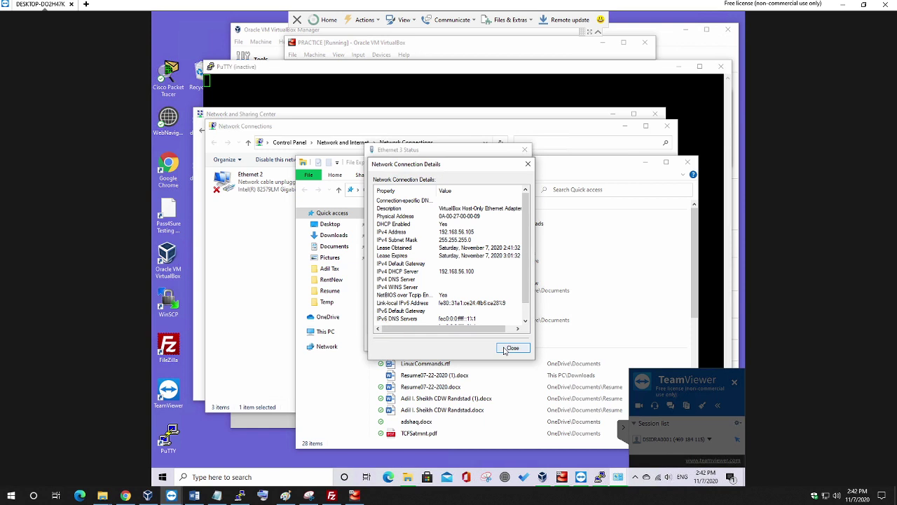
left_click(512, 348)
left_click(390, 318)
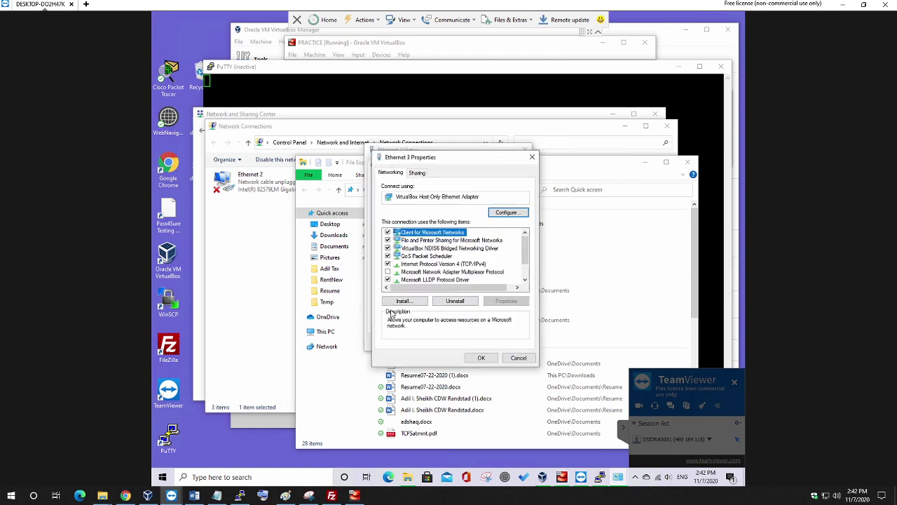
double_click(443, 265)
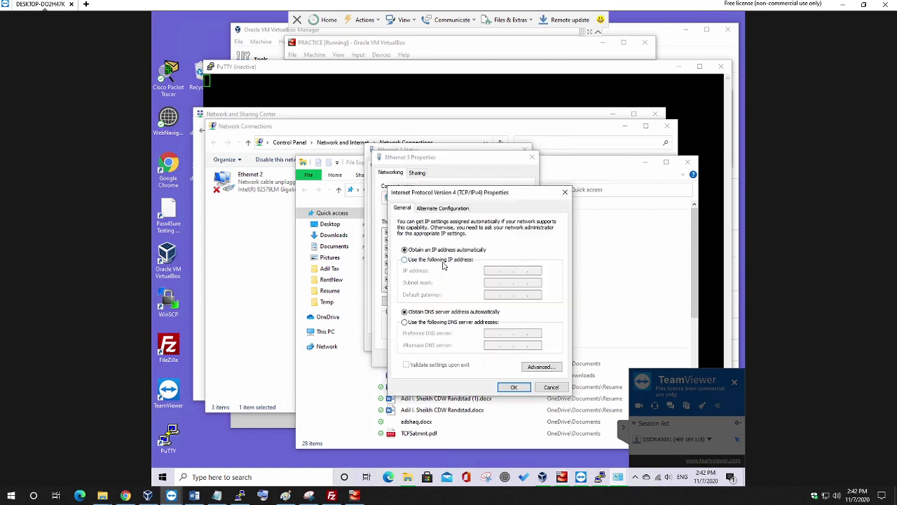
left_click(443, 262)
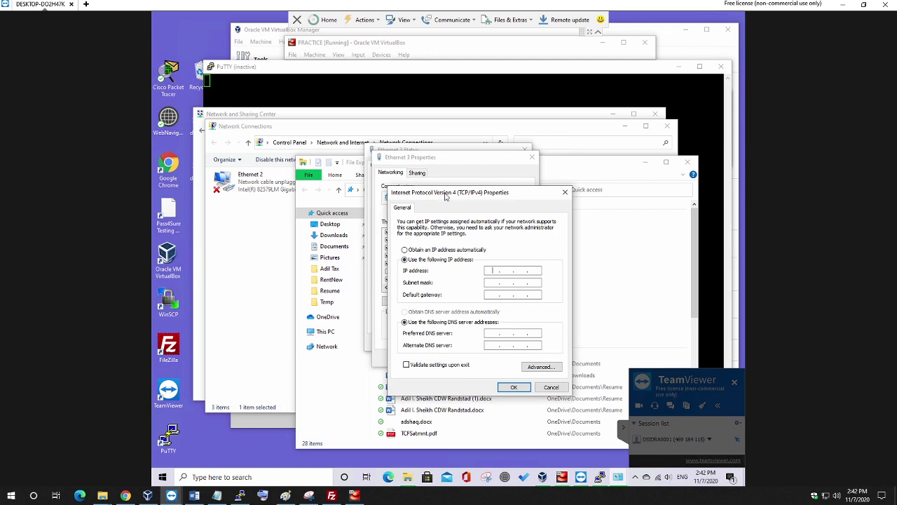
left_click(252, 214)
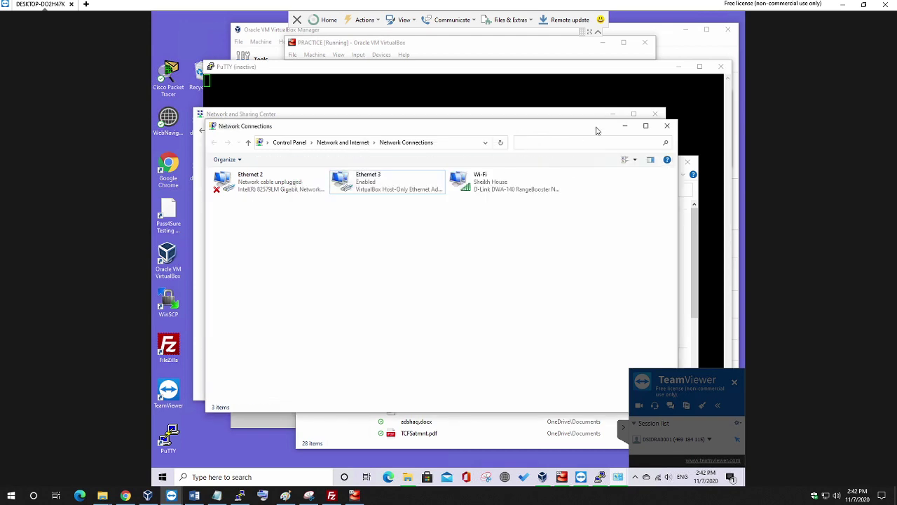
left_click(624, 125)
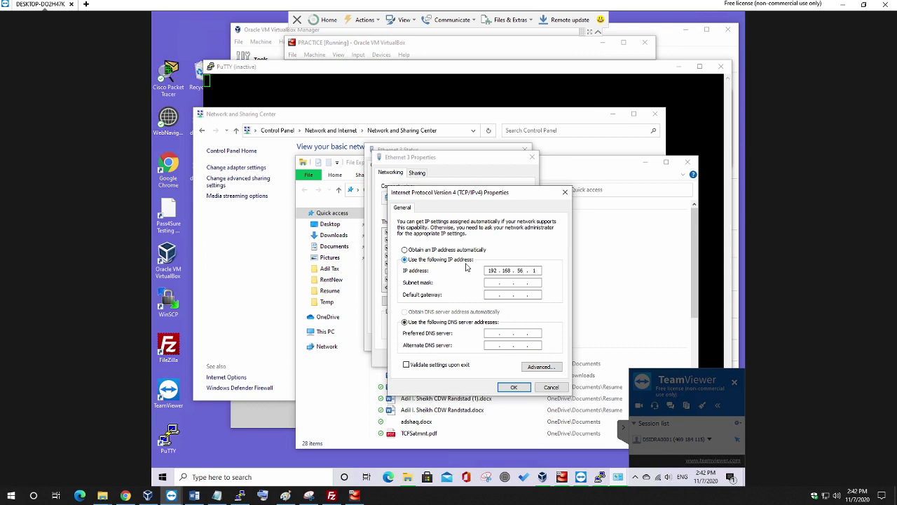
Apply 192.168.56.1 with mask 255.255.255.0, accepting the address-conflict warnings to reach Advanced TCP/IP settings.
left_click(491, 283)
left_click(514, 387)
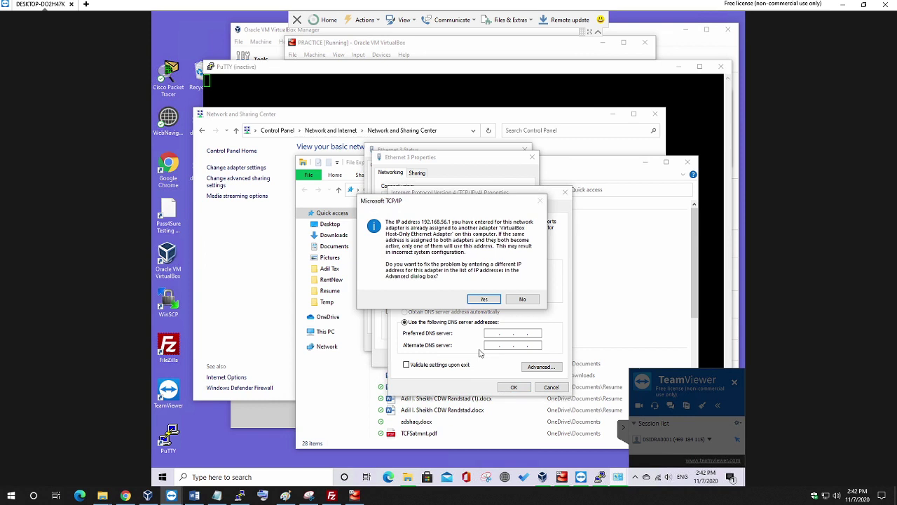
left_click(485, 301)
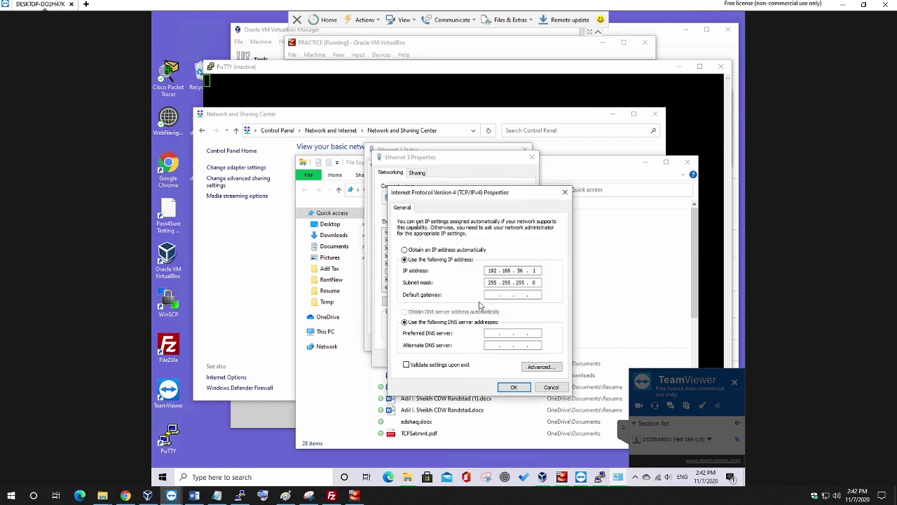
left_click(512, 390)
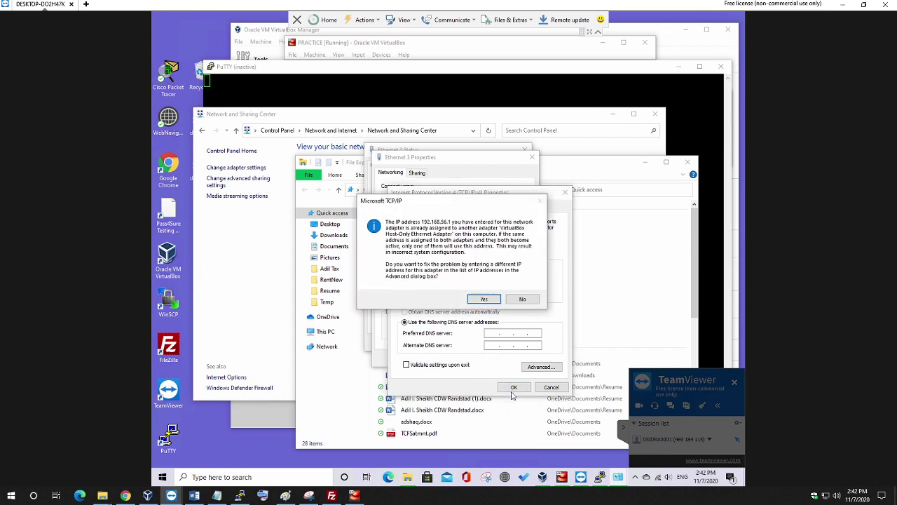
left_click(484, 300)
left_click(546, 368)
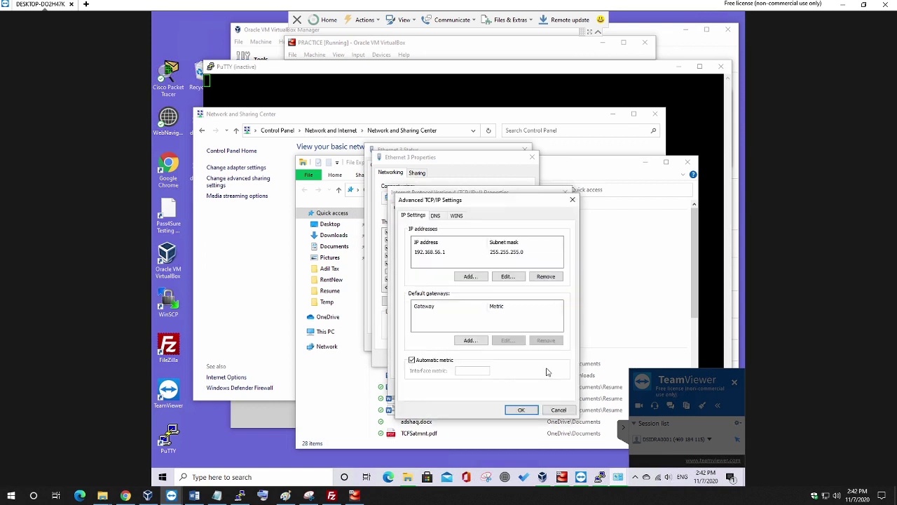
Try removing the 192.168.56.1 entry in Advanced TCP/IP Settings and dismiss the missing-address warning.
left_click(425, 255)
left_click(546, 279)
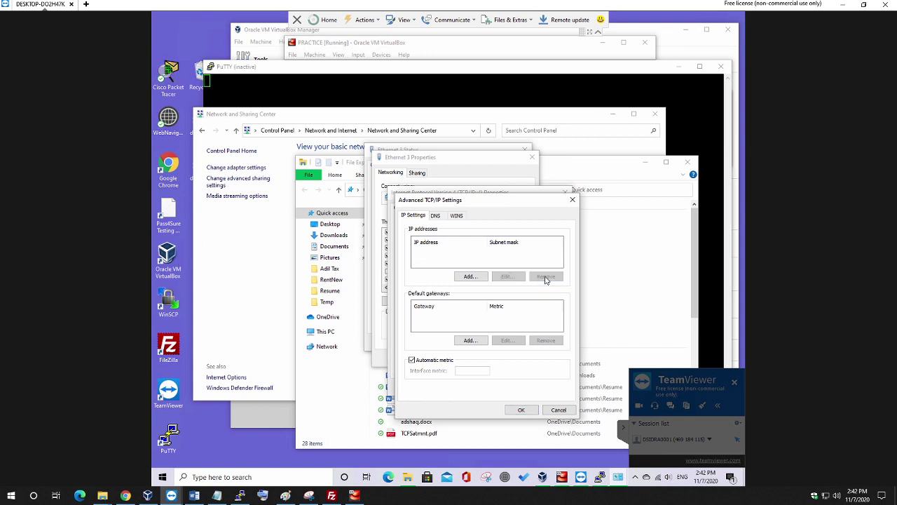
left_click(524, 413)
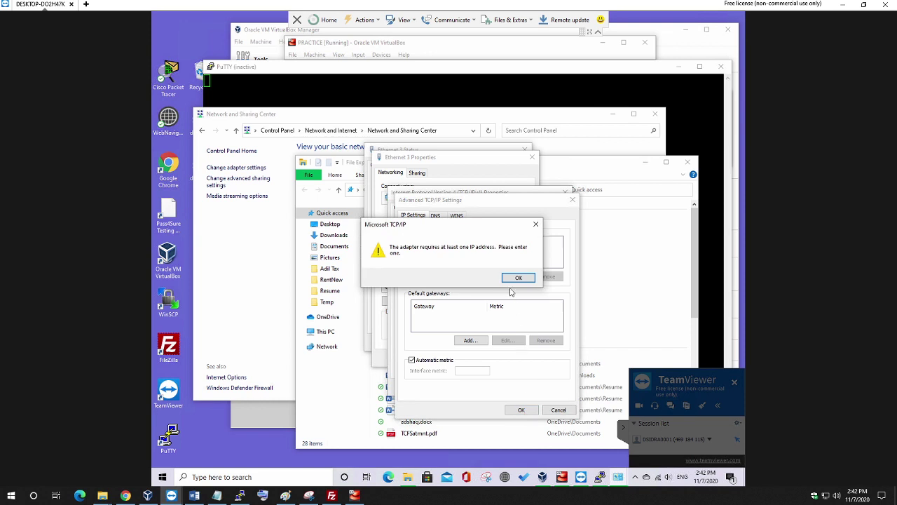
left_click(517, 278)
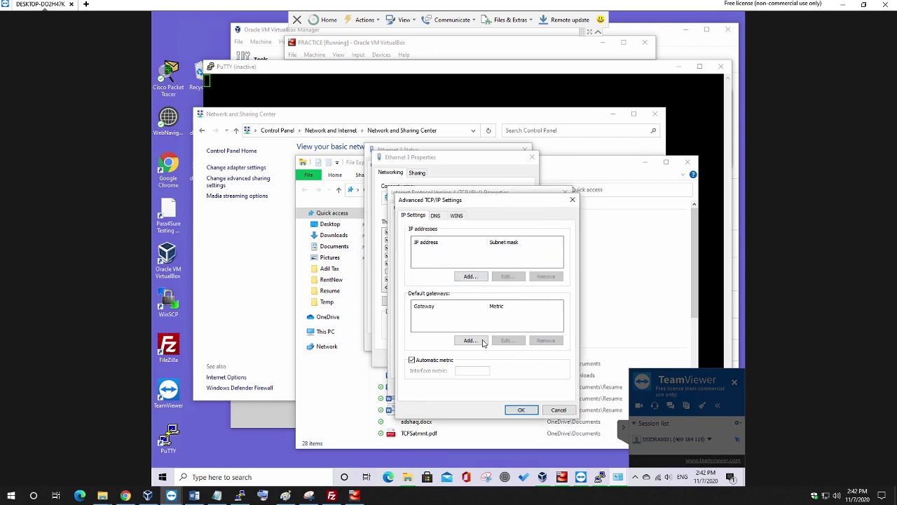
Turn off the automatic interface metric, dismiss the metric and missing-address warnings, and close the dialog.
left_click(425, 361)
left_click(426, 361)
left_click(426, 361)
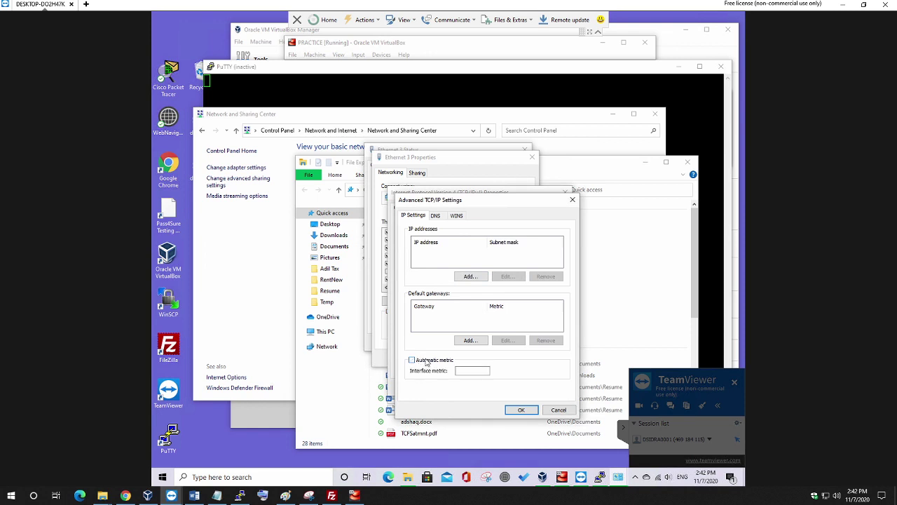
left_click(433, 217)
left_click(496, 279)
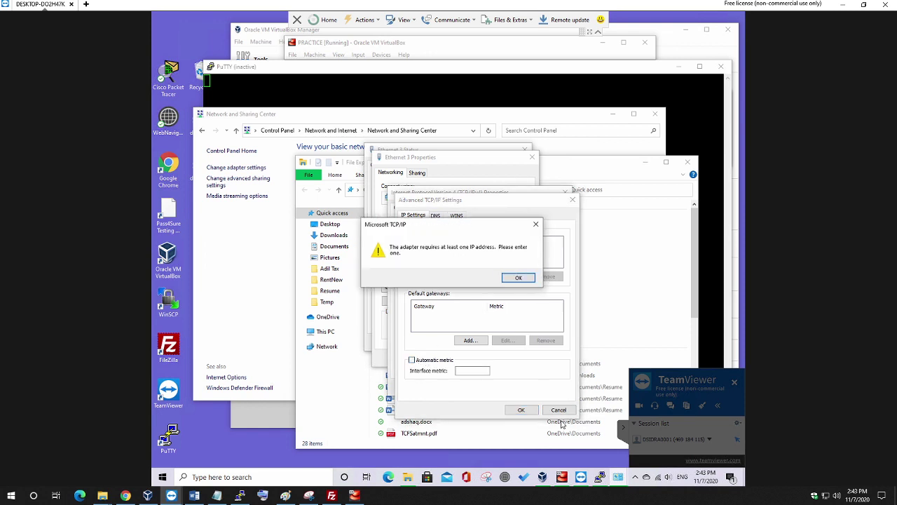
left_click(522, 279)
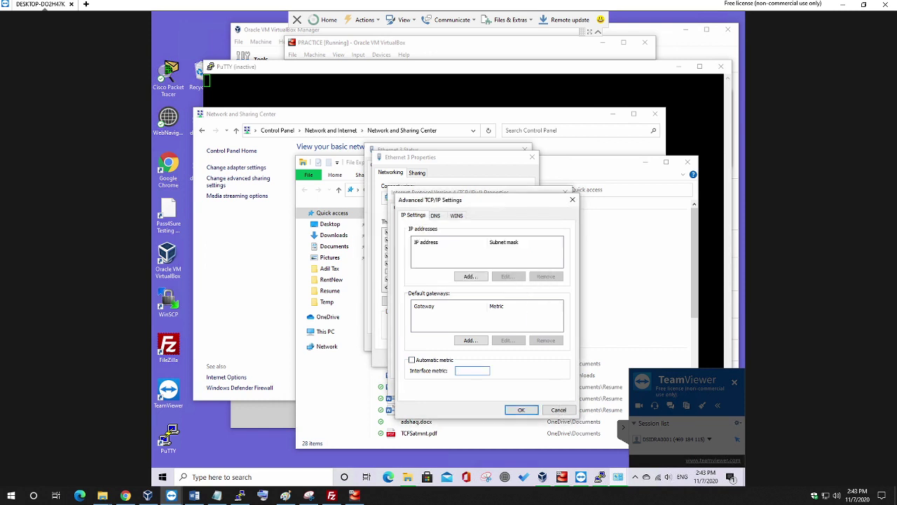
left_click(572, 199)
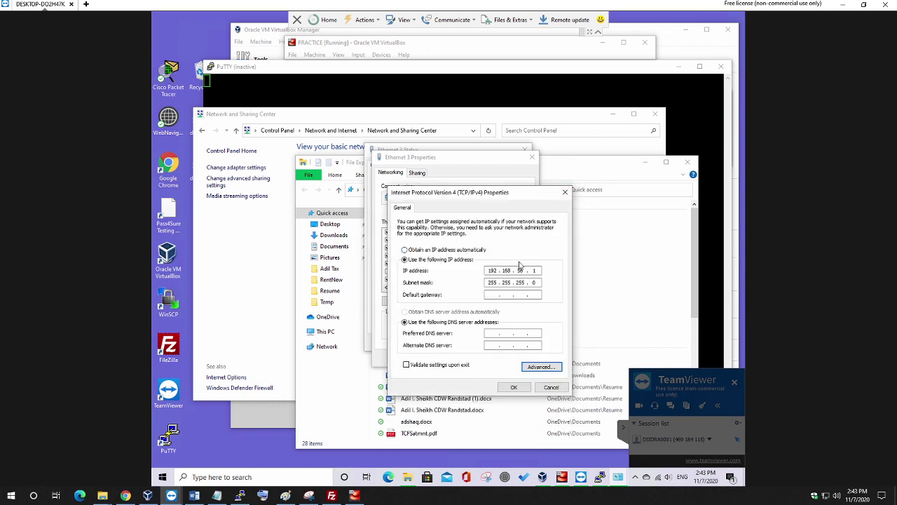
Switch IPv4 and DNS to automatic and check the DHCP Enabled entry in advanced settings.
left_click(532, 367)
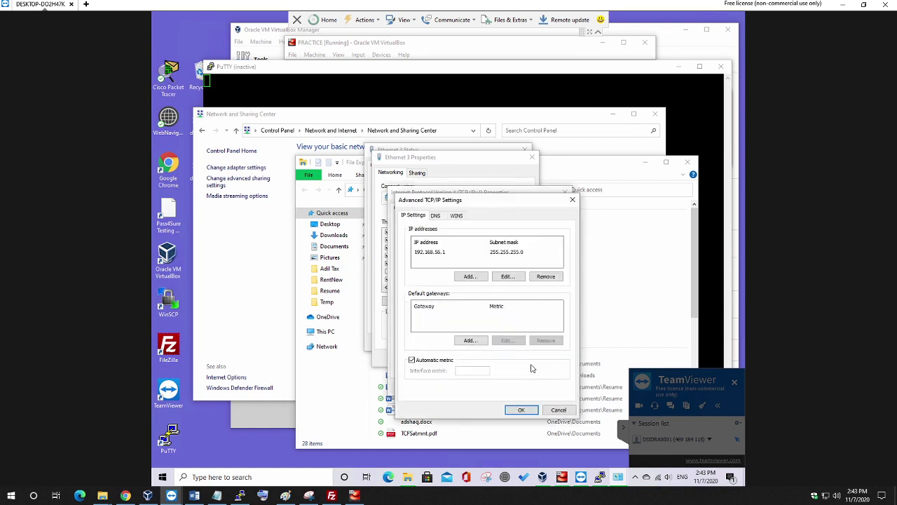
left_click(558, 409)
left_click(431, 251)
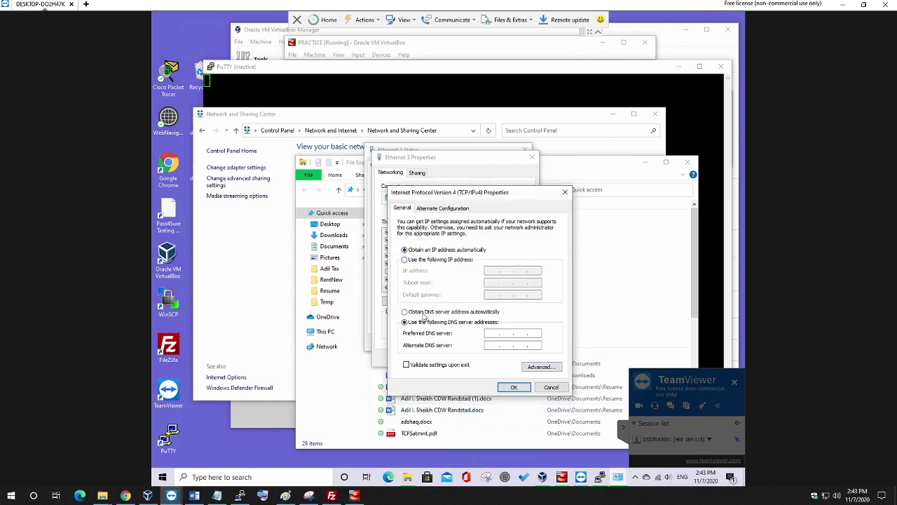
left_click(425, 312)
left_click(539, 368)
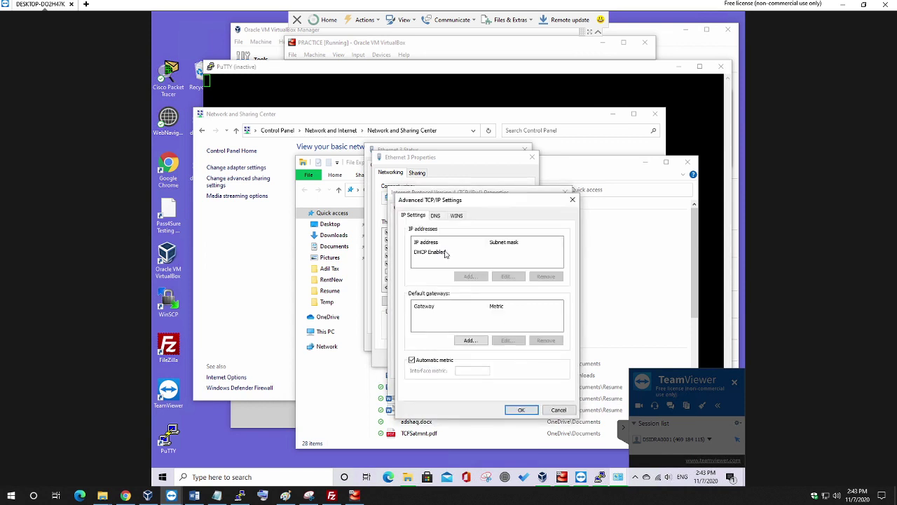
left_click(440, 254)
left_click(520, 409)
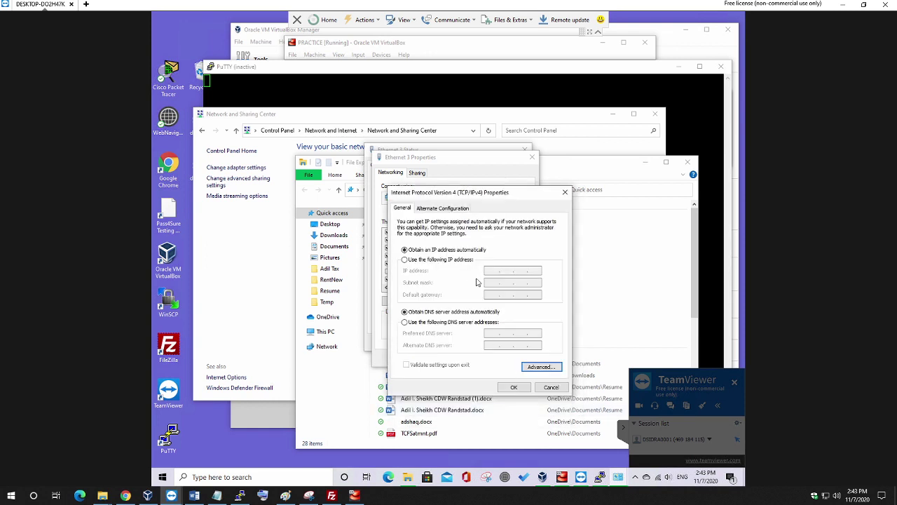
Switch back to a fixed IP and add 192.168.56.1 with mask 255.255.255.0 in advanced settings.
left_click(424, 262)
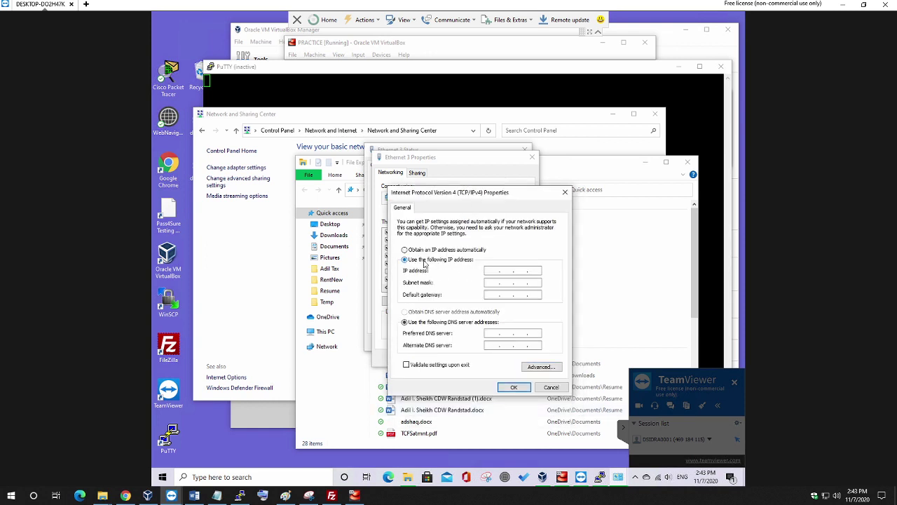
left_click(533, 366)
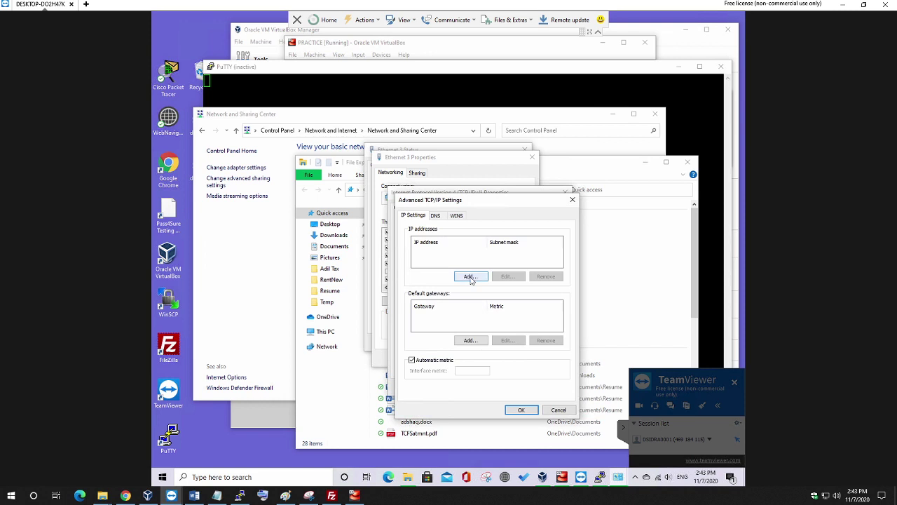
left_click(470, 276)
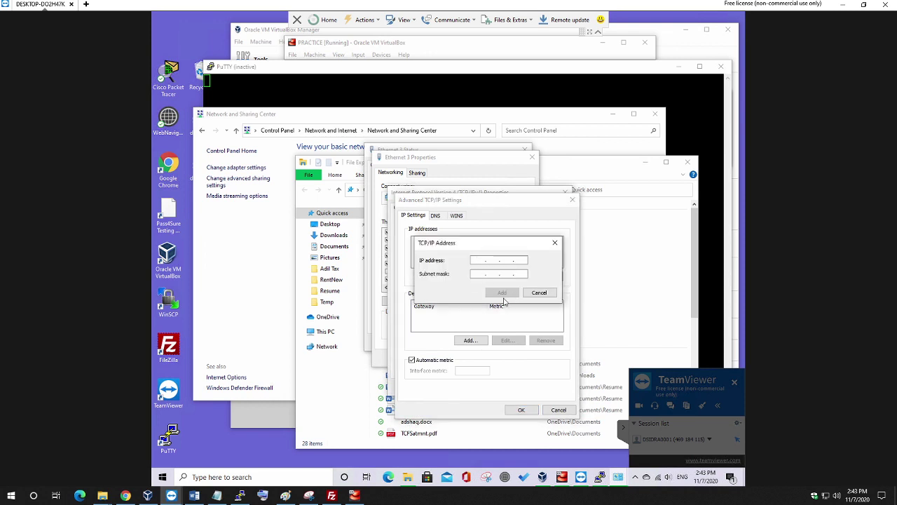
type("192 . 168 . 56 . 1")
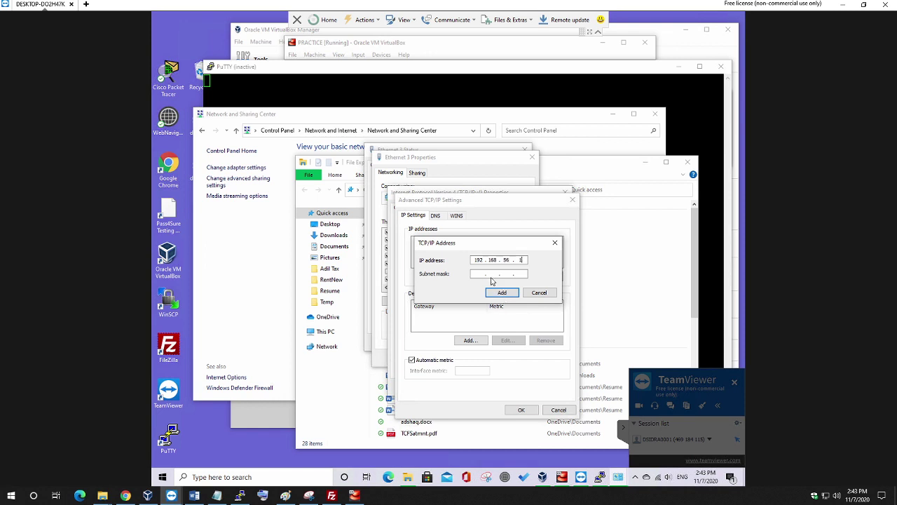
left_click(490, 274)
left_click(501, 292)
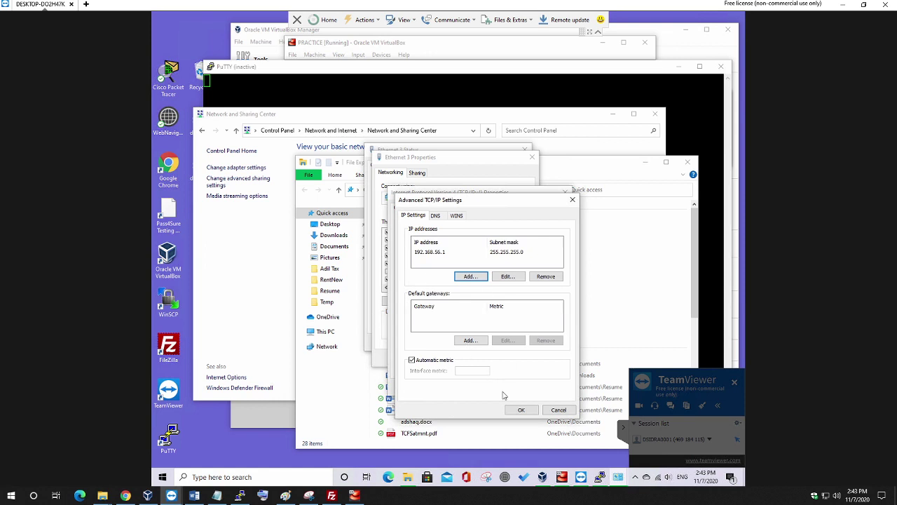
left_click(520, 410)
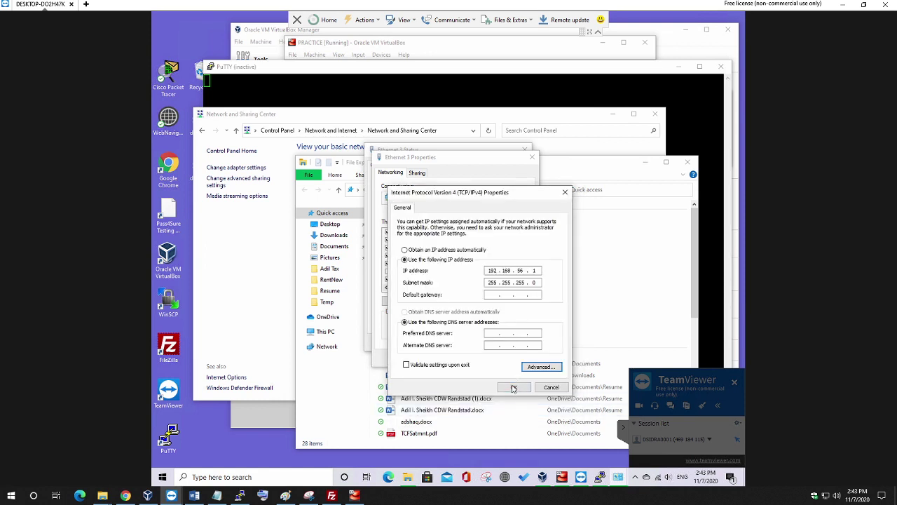
Save Ethernet 3's IPv4 address 192.168.56.1 past the duplicate-address warning, toggling 'Validate settings upon exit'.
left_click(512, 388)
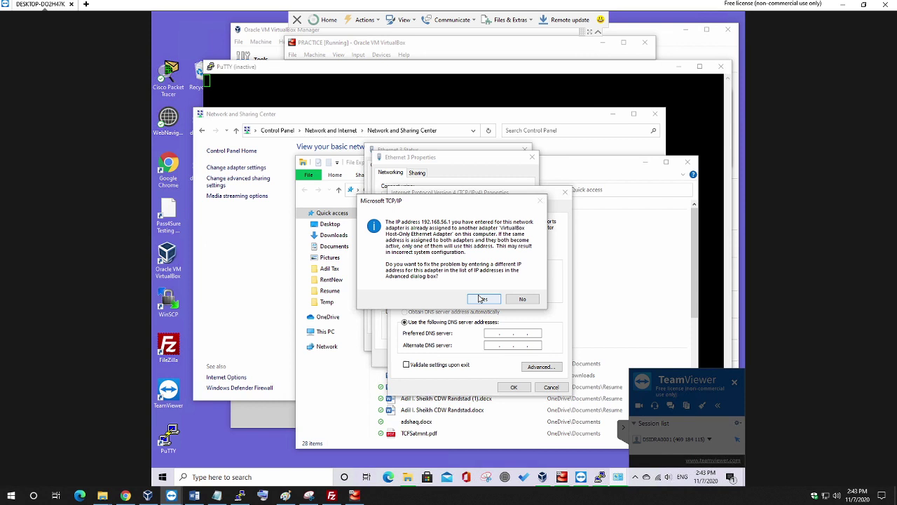
left_click(483, 300)
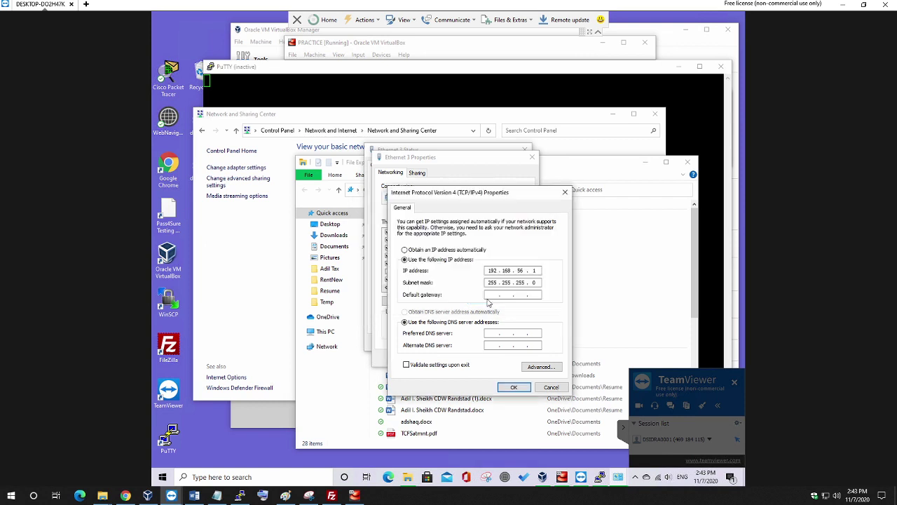
left_click(513, 388)
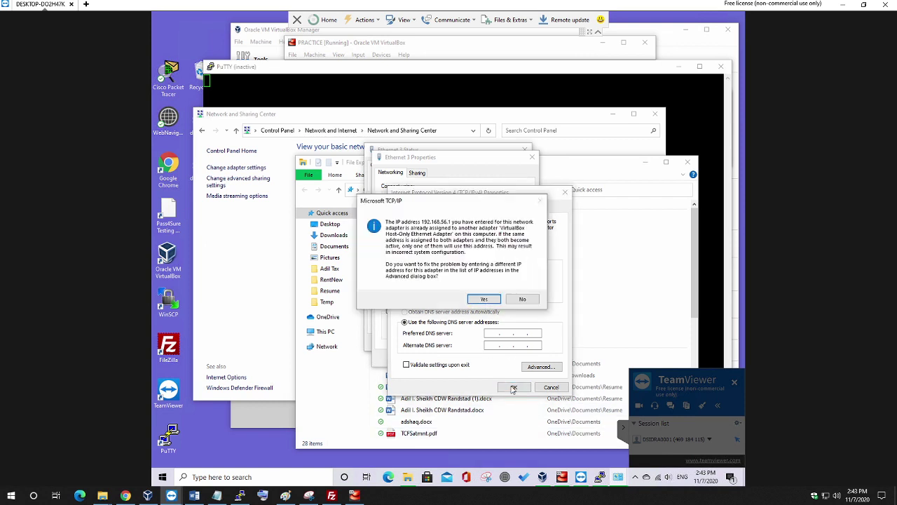
left_click(480, 299)
left_click(462, 365)
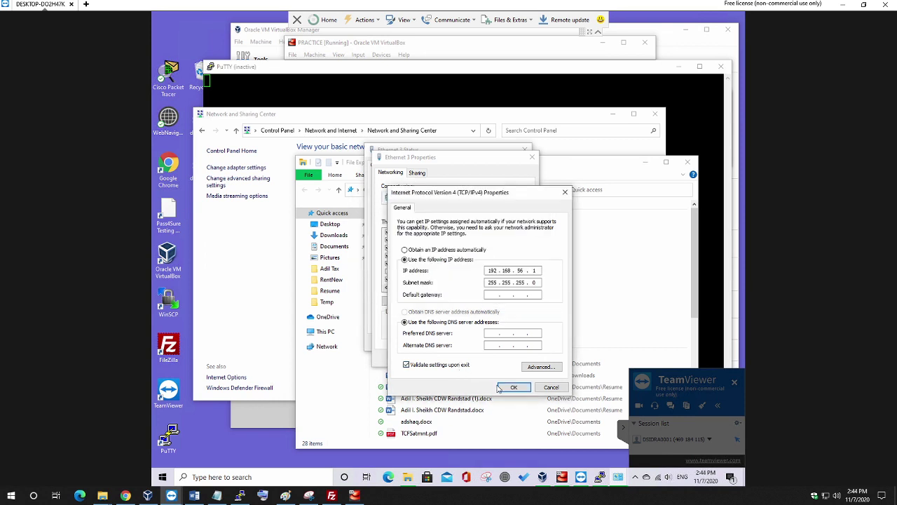
left_click(513, 388)
left_click(482, 298)
left_click(443, 366)
left_click(238, 313)
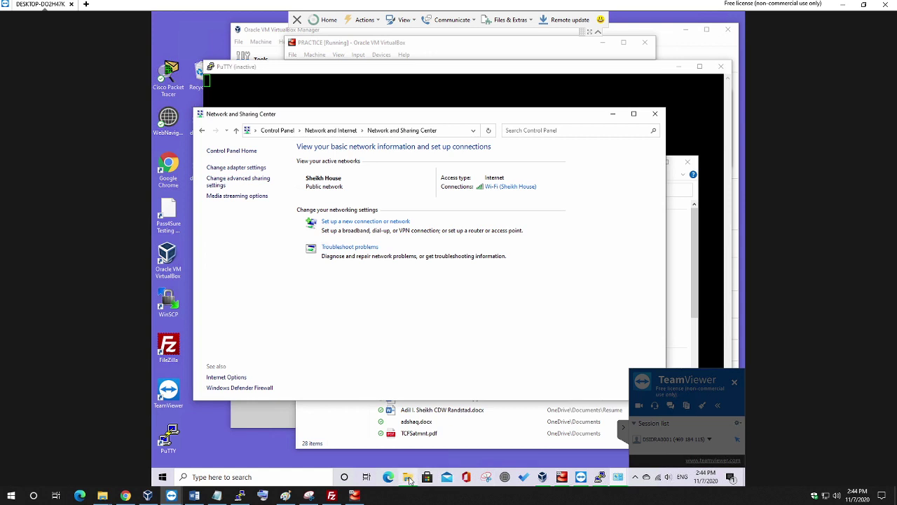
Inspect Ethernet 2's IPv4 settings in the adapter list and close them unchanged.
mouse_move(410, 481)
left_click(246, 168)
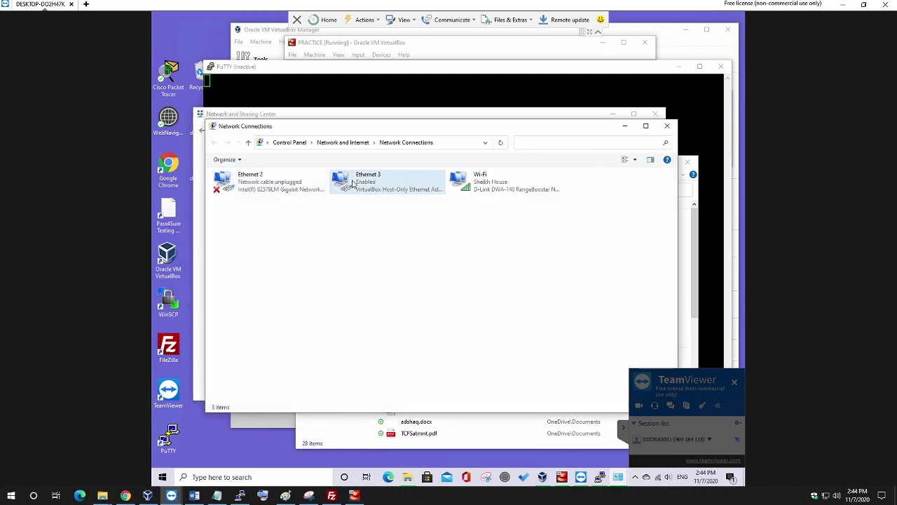
double_click(265, 186)
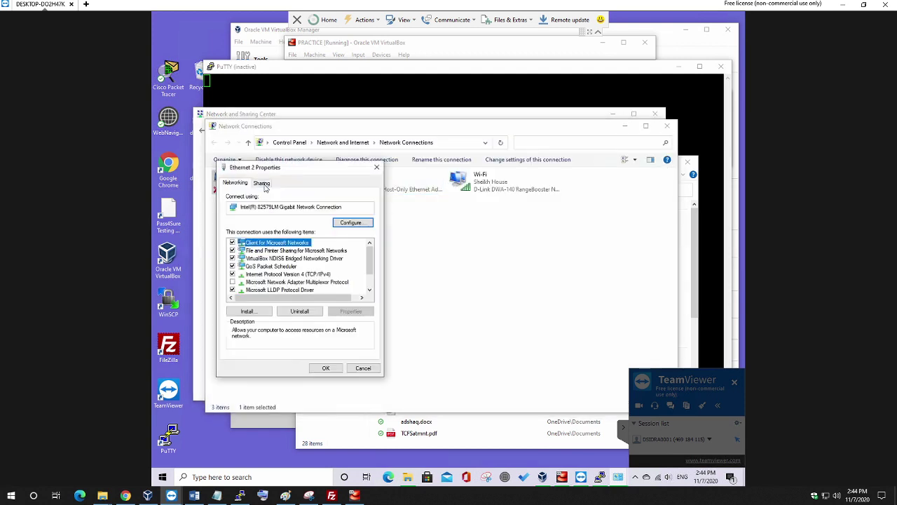
double_click(277, 274)
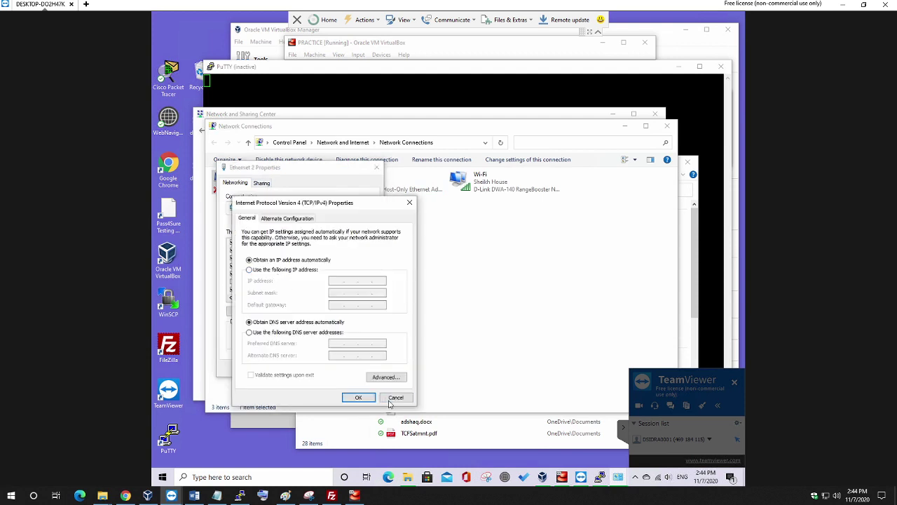
left_click(391, 398)
left_click(362, 369)
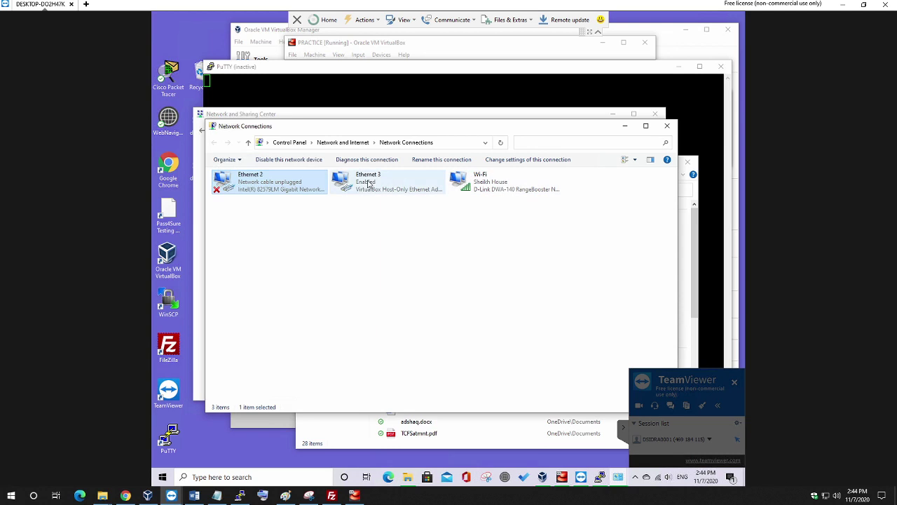
Switch Ethernet 3 to obtain its IP and DNS server addresses automatically.
double_click(357, 181)
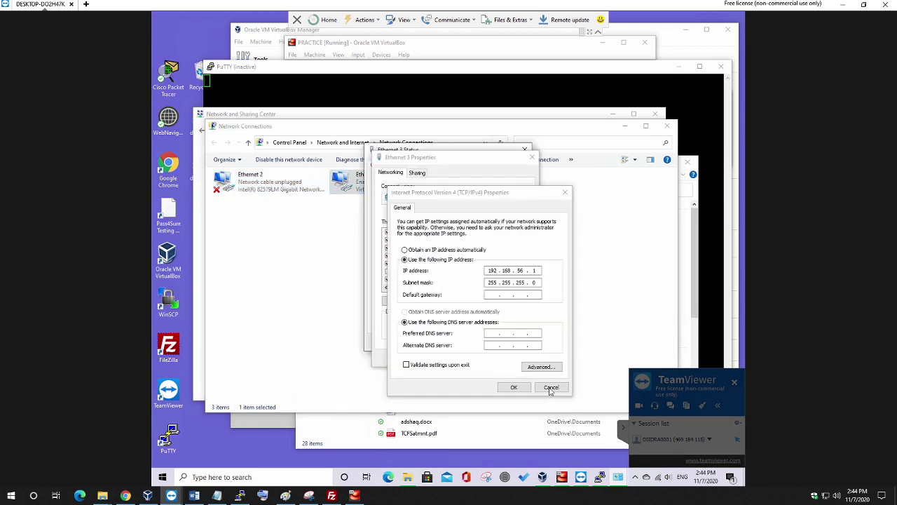
left_click(417, 250)
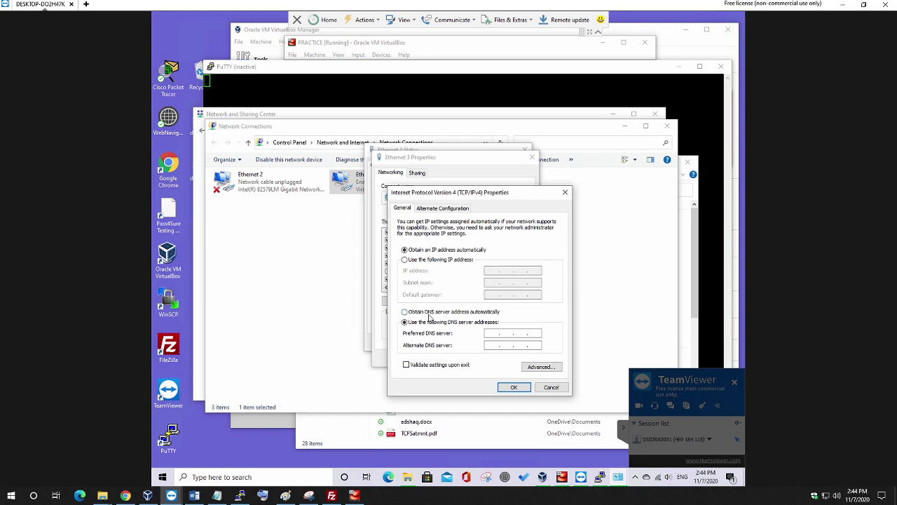
left_click(429, 312)
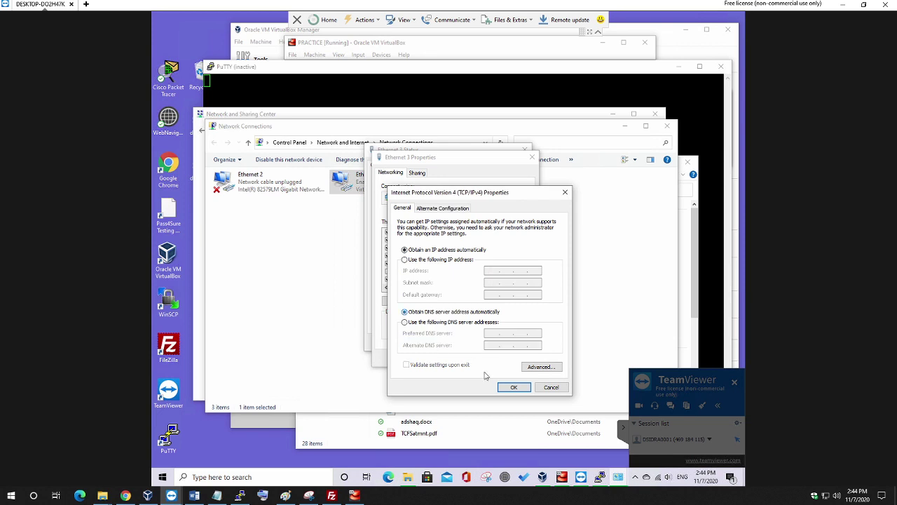
left_click(512, 388)
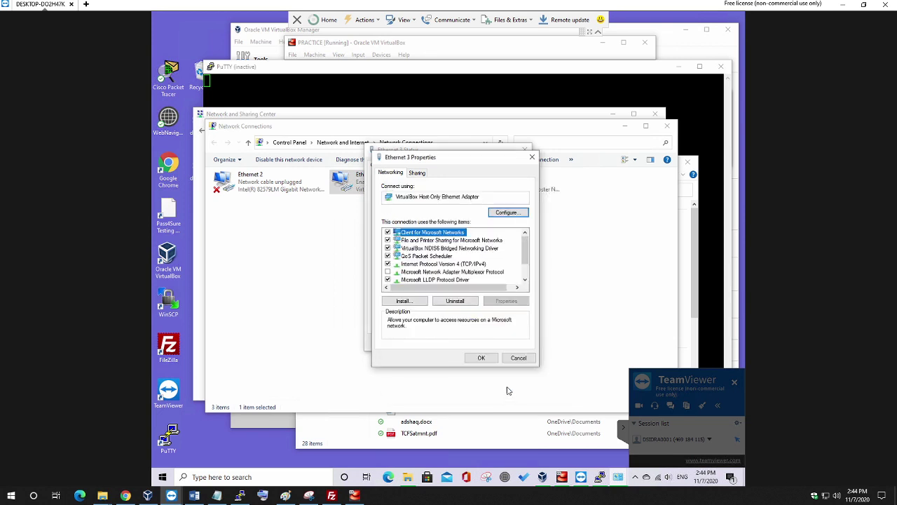
Give Ethernet 3 static IP 192.168.50.1 with mask 255.255.255.0 and save it.
double_click(438, 264)
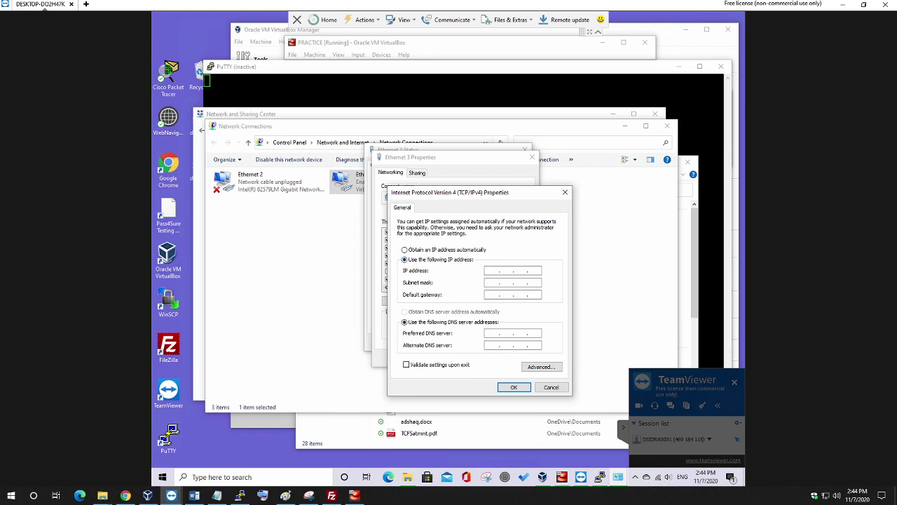
left_click(508, 274)
type("192 . 168 . 50 . 1")
key("Tab")
left_click(513, 387)
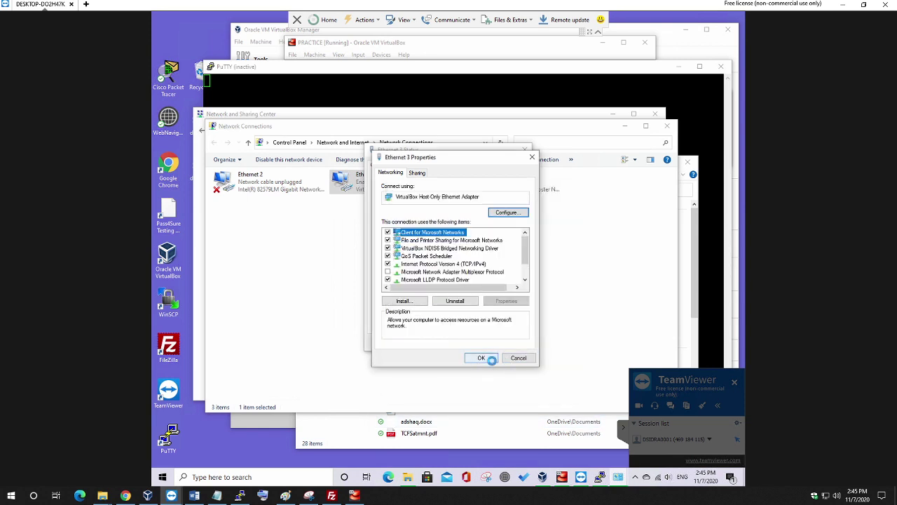
left_click(491, 359)
left_click(510, 344)
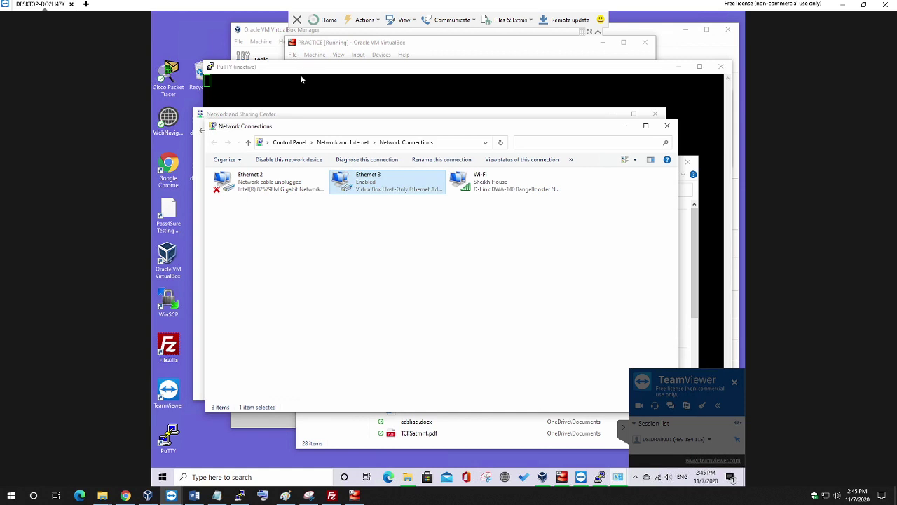
Close the Network Connections, Network and Sharing Center and file windows, then return to the PRACTICE VM console.
mouse_move(600, 477)
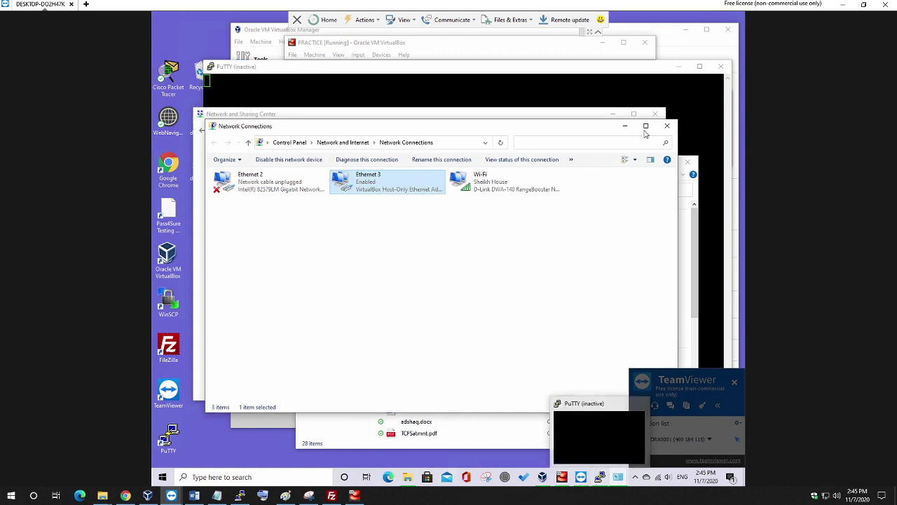
left_click(666, 125)
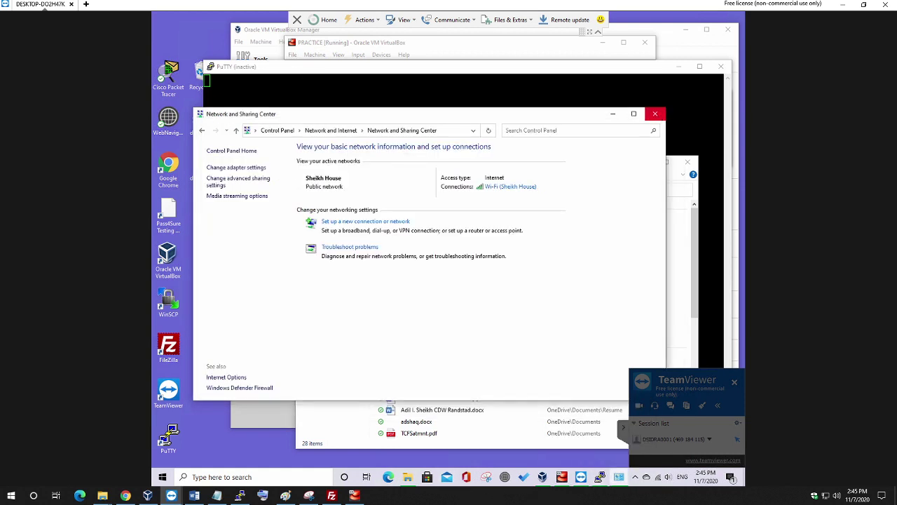
left_click(656, 115)
left_click(689, 163)
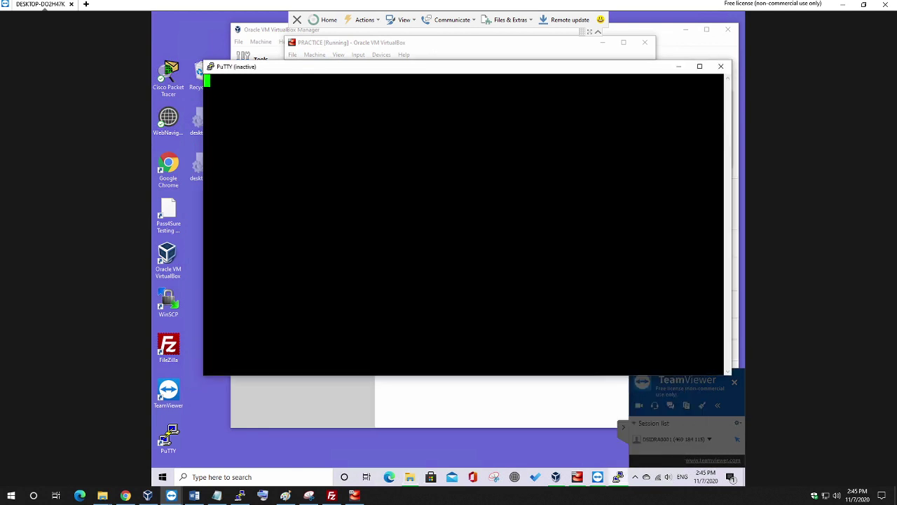
mouse_move(556, 477)
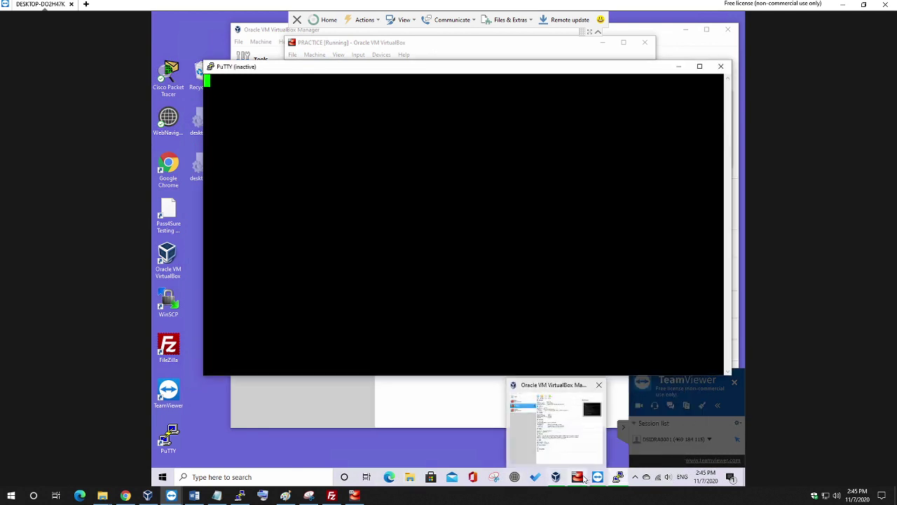
left_click(576, 476)
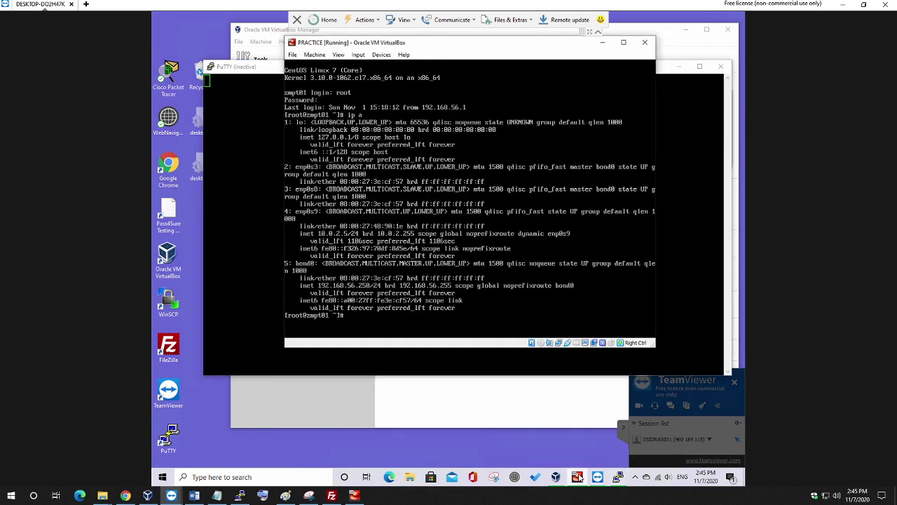
Change into the /etc/sysconfig/network-scripts folder in the CentOS console.
type("vi /etc/sysconfig/netwtwork-s")
key("Tab")
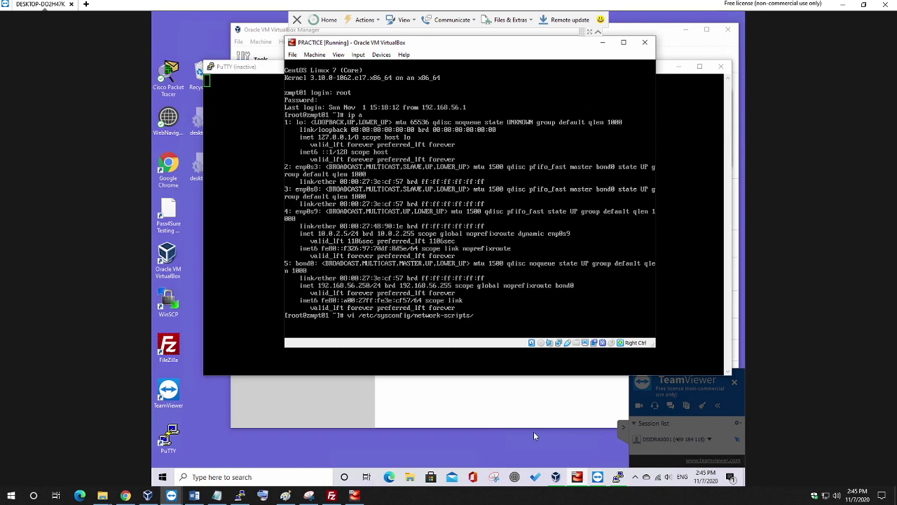
type("bon")
key("BackSpace")
key("BackSpace")
key("BackSpace")
type("if")
type("c")
key("Tab")
type("bon")
key("BackSpace")
key("BackSpace")
key("BackSpace")
key("BackSpace")
key("BackSpace")
key("BackSpace")
key("BackSpace")
key("BackSpace")
key("BackSpace")
key("Home")
key("Delete")
key("Delete")
type("cd")
key("Return")
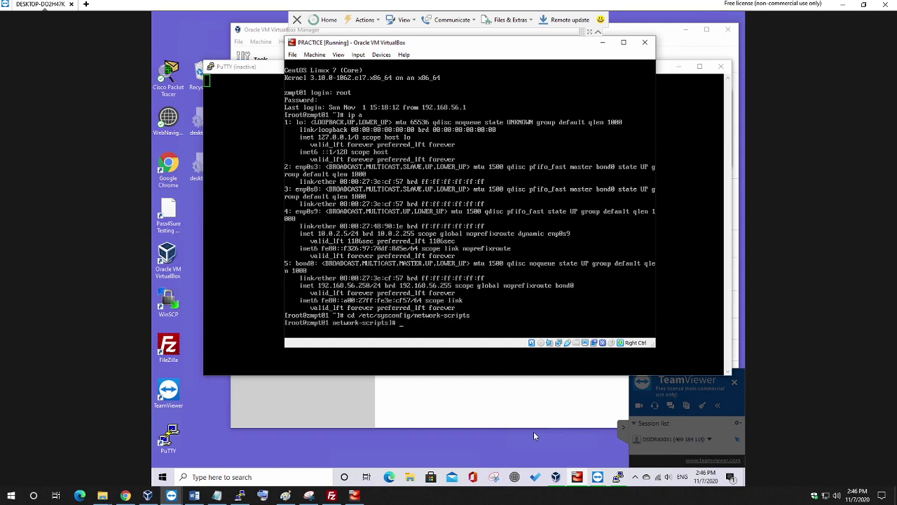
Clear the console, list the network-scripts files and interfaces, and enter vi ifcfg-bond0.
type("clear")
key("Return")
type("ls")
key("Return")
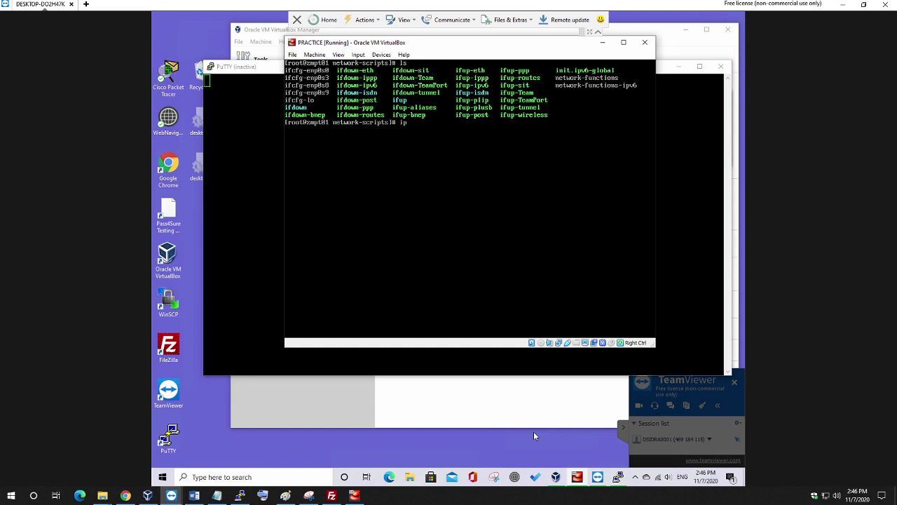
key("Return")
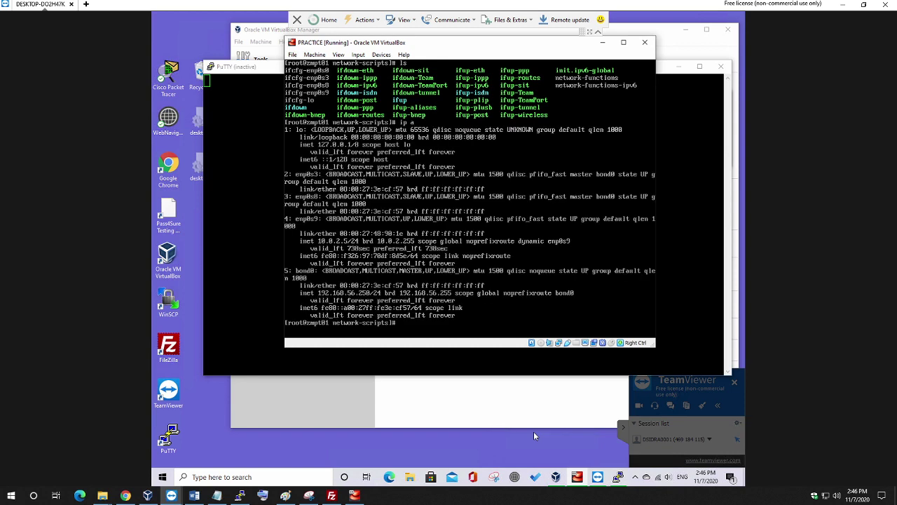
type("vi ifcfg-bond0")
Write DEVICE=bond0, TYPE=Bond, ONBOOT=yes and BOOTPROTO=dhcp into ifcfg-bond0 in vi and save with :x.
key("Return")
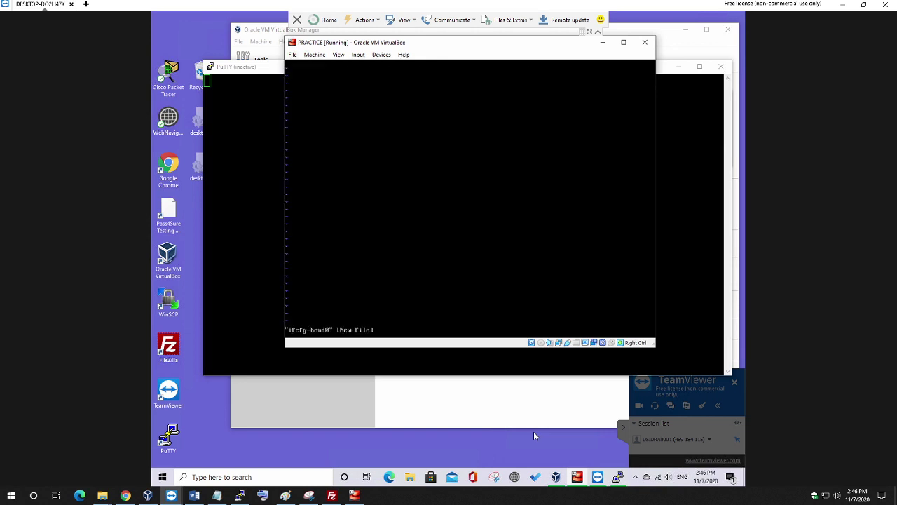
key("i")
type("D")
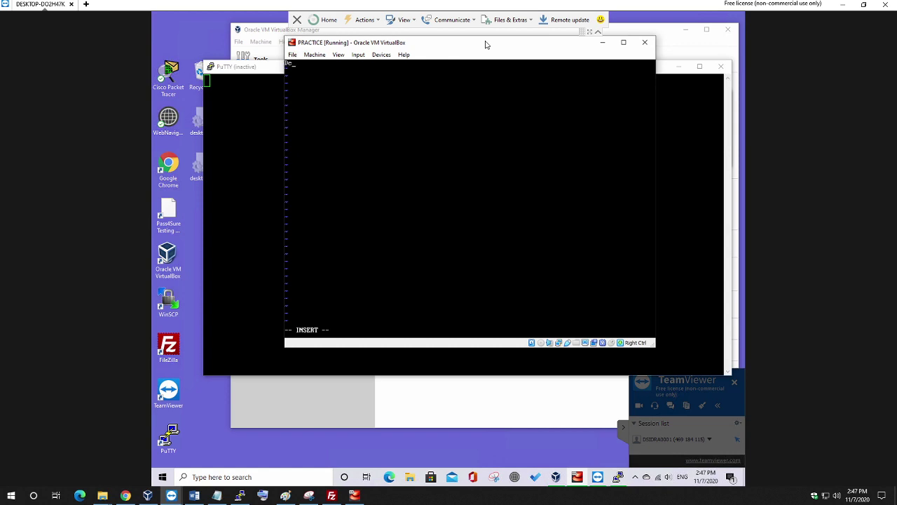
type("EVICE=bond0")
key("Return")
type("TYPE=bond")
key("BackSpace")
key("BackSpace")
key("BackSpace")
type("Bond ONBOO")
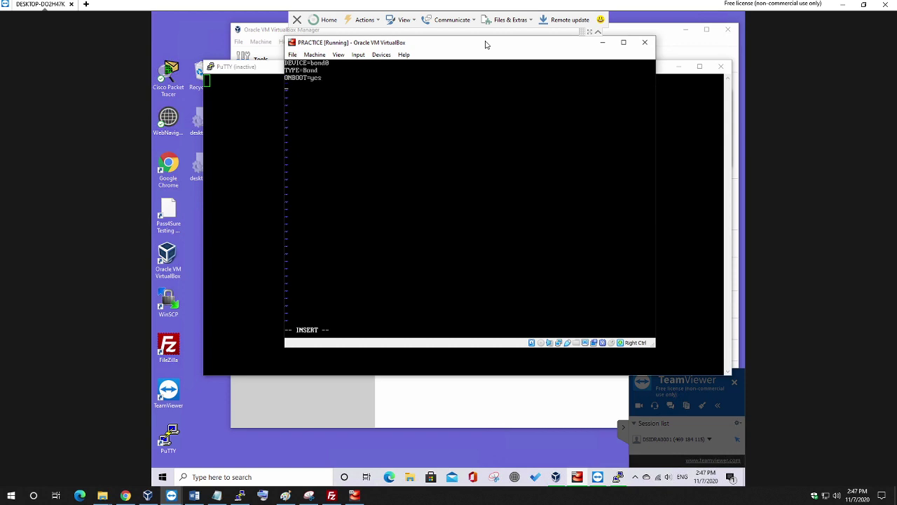
type("BOOTPROTO=dhcp")
key("Escape")
type("x")
key("Return")
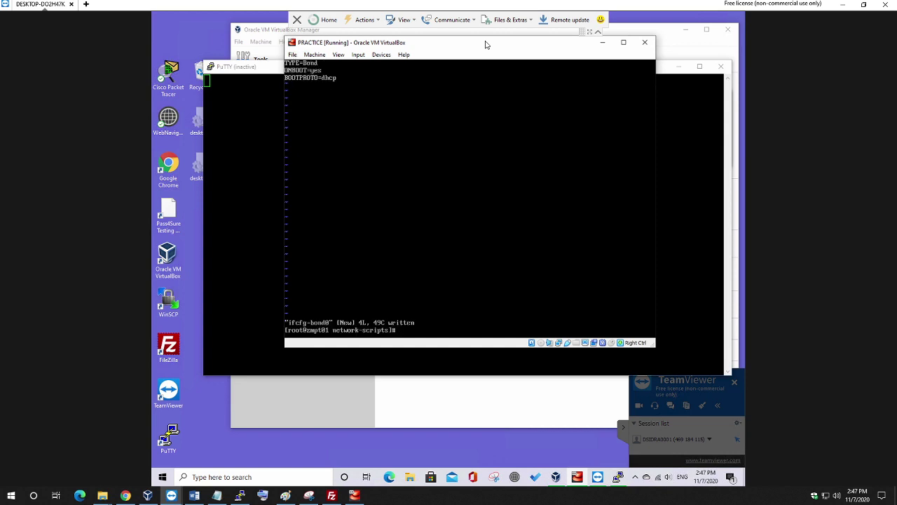
Run ip a, systemctl restart network, then ip a to confirm bond0 has 192.168.56.103; bring PuTTY forward.
type("syste")
key("BackSpace")
key("BackSpace")
key("BackSpace")
key("BackSpace")
key("BackSpace")
type("ip a")
key("Return")
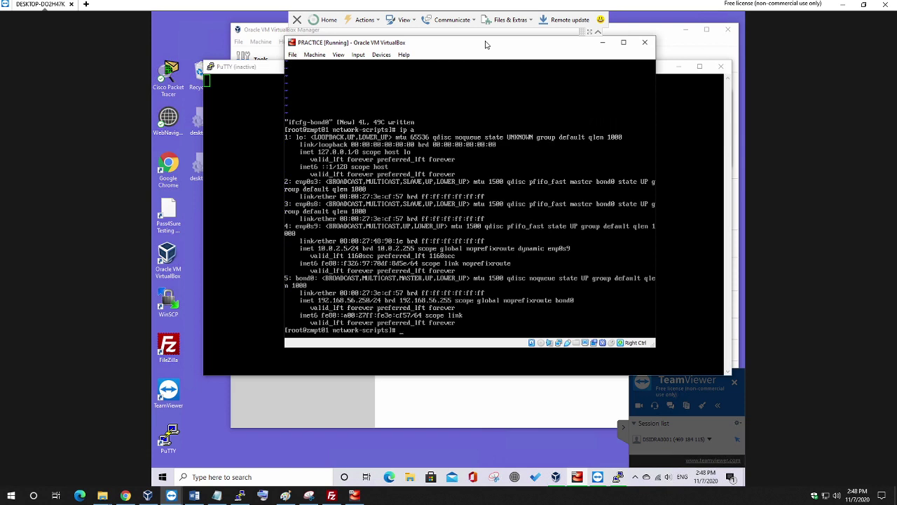
type("systemctl restart nctwork")
key("Return")
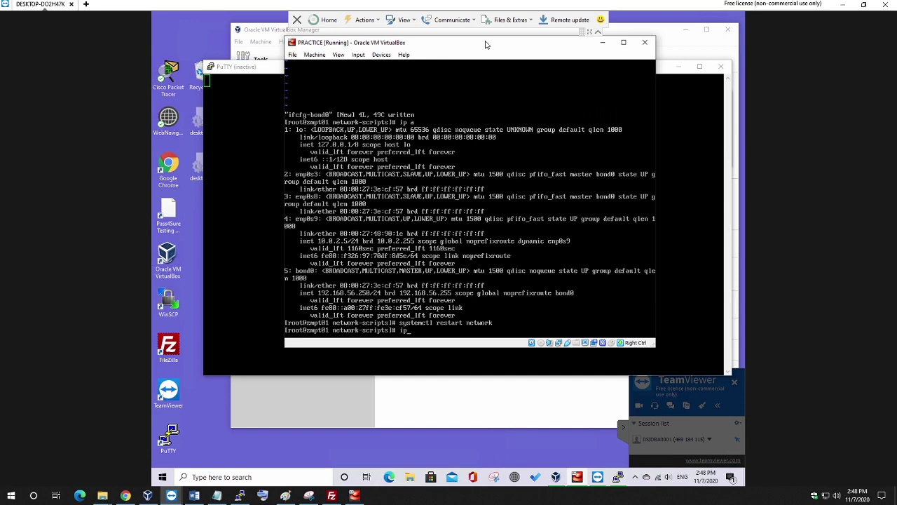
type("a")
key("Return")
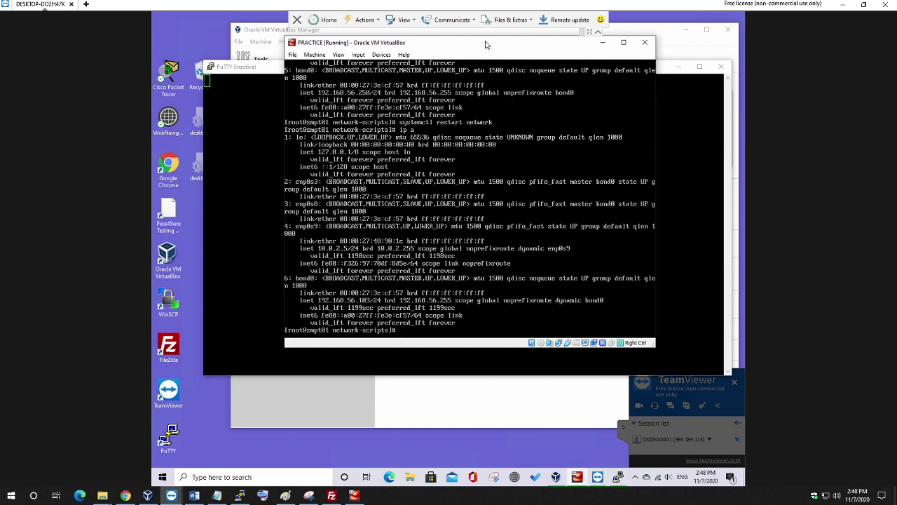
left_click(619, 479)
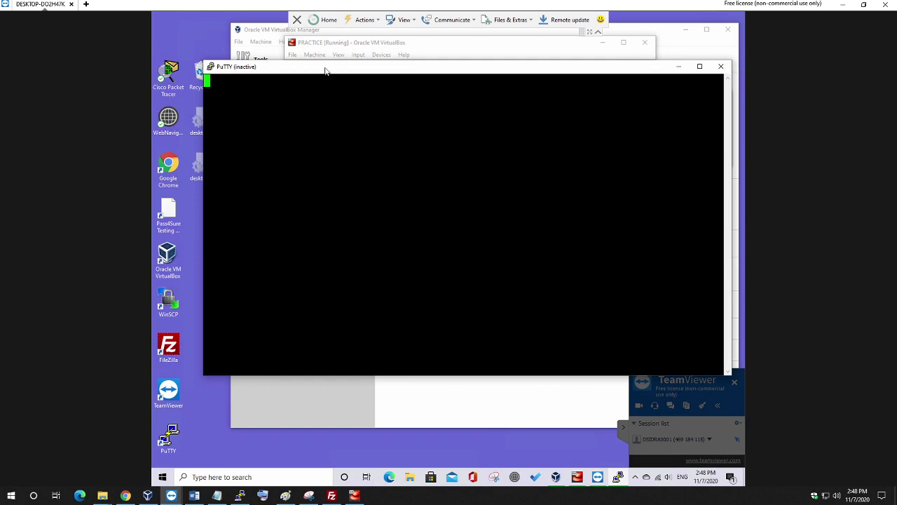
Close the inactive PuTTY window, minimize the PRACTICE VM, and hide the taskbar search box.
left_click_drag(247, 68, 170, 66)
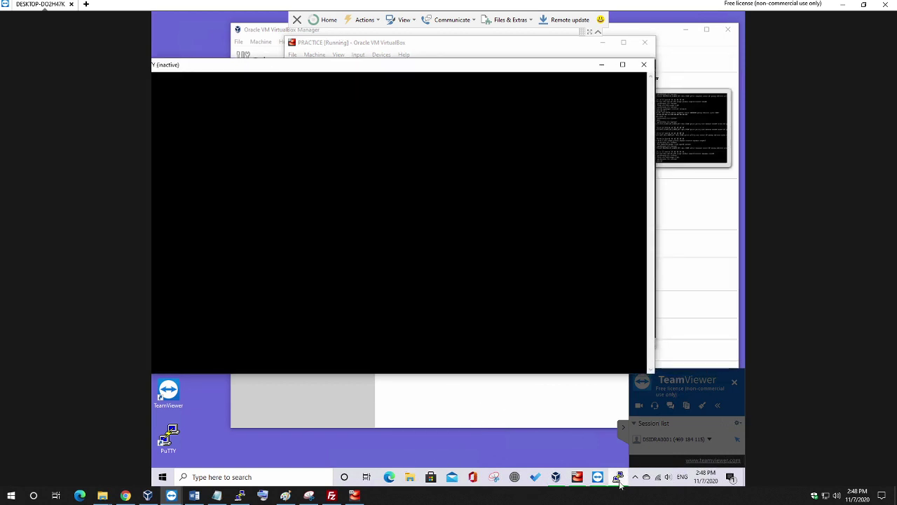
mouse_move(619, 481)
left_click(644, 64)
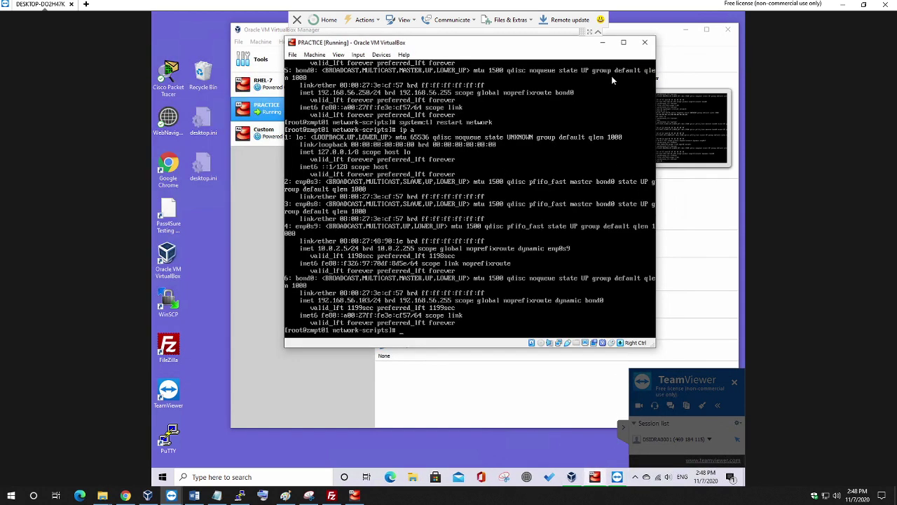
left_click(602, 42)
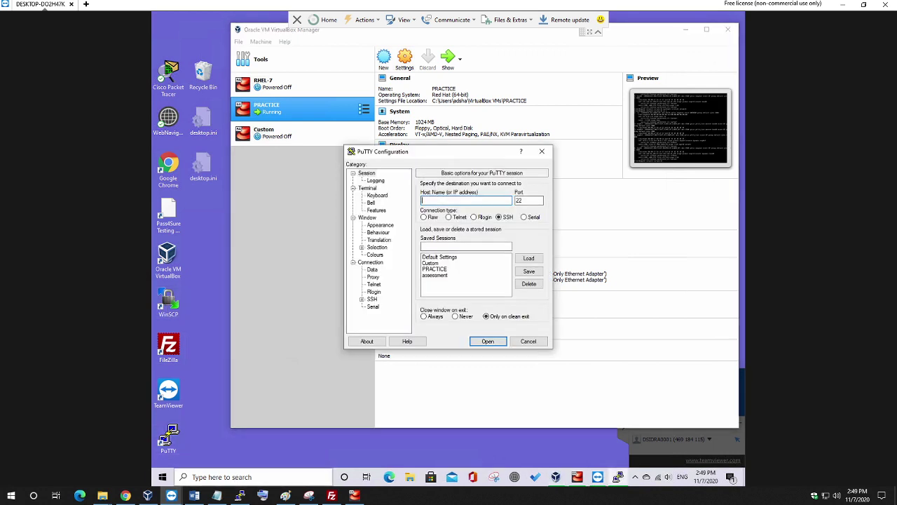
right_click(249, 480)
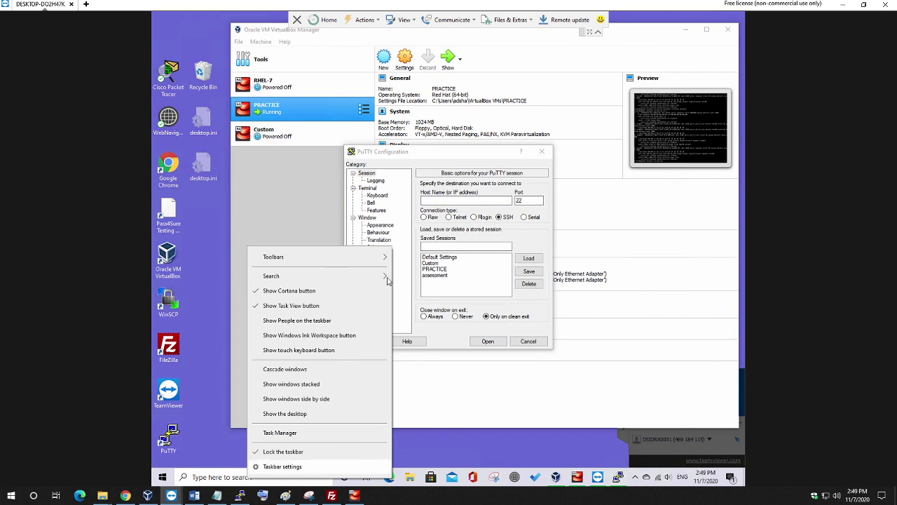
mouse_move(364, 279)
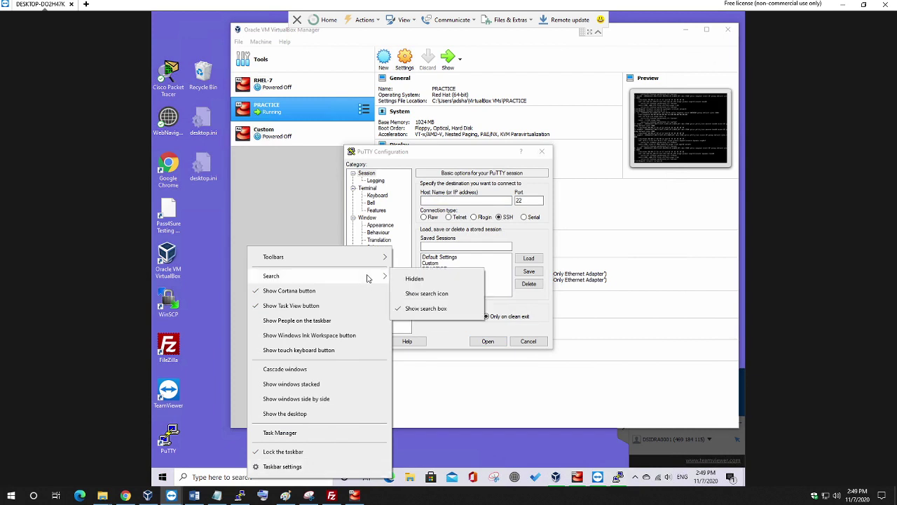
left_click(410, 279)
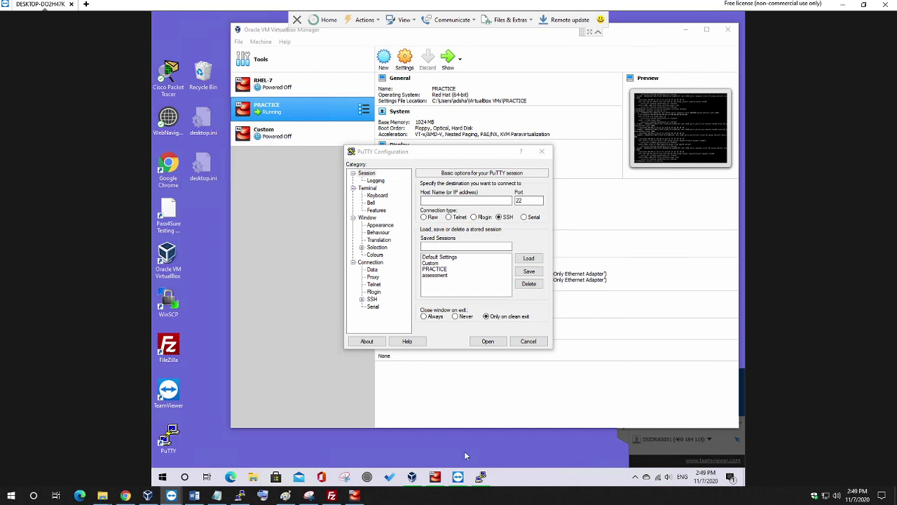
Pin PuTTY to the taskbar and open an SSH session from the saved PRACTICE session.
right_click(482, 478)
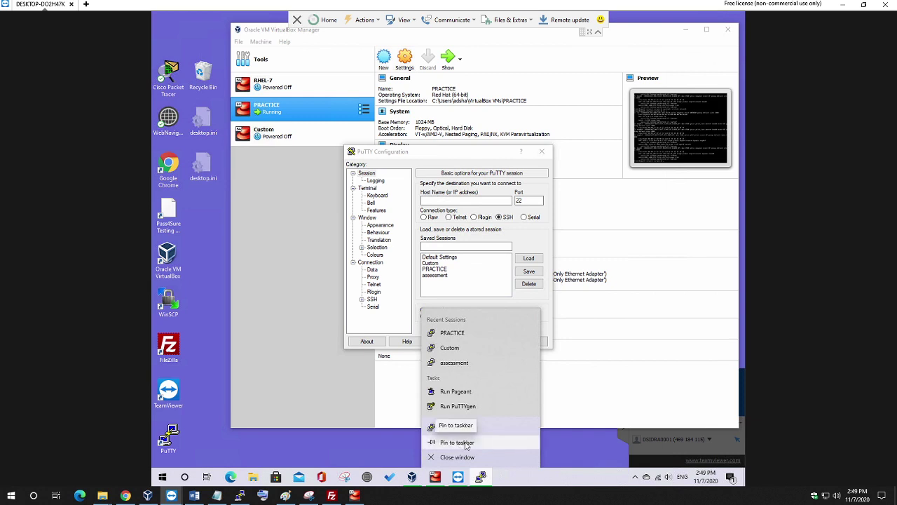
left_click(458, 443)
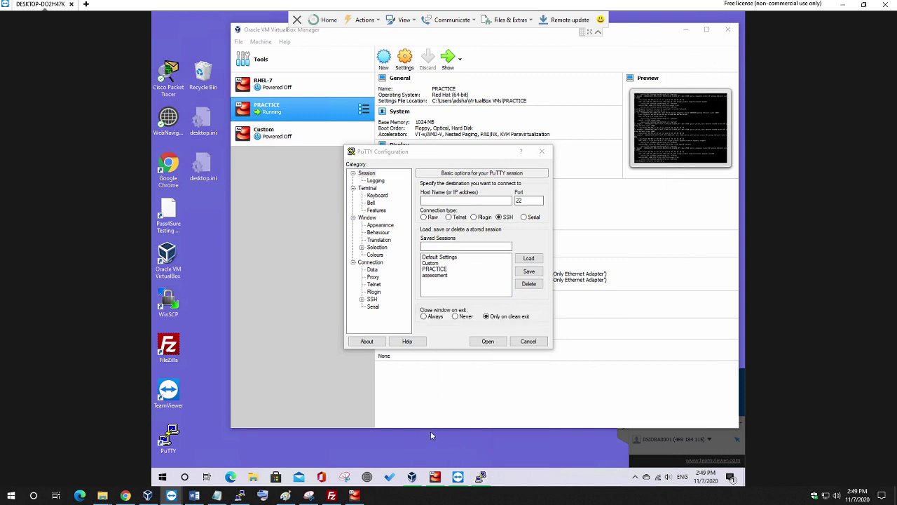
left_click(429, 265)
left_click(429, 270)
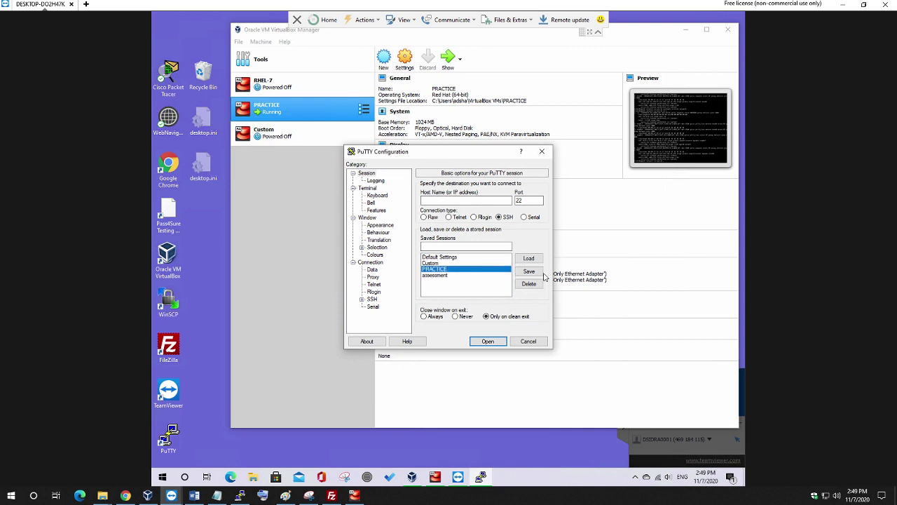
left_click(529, 258)
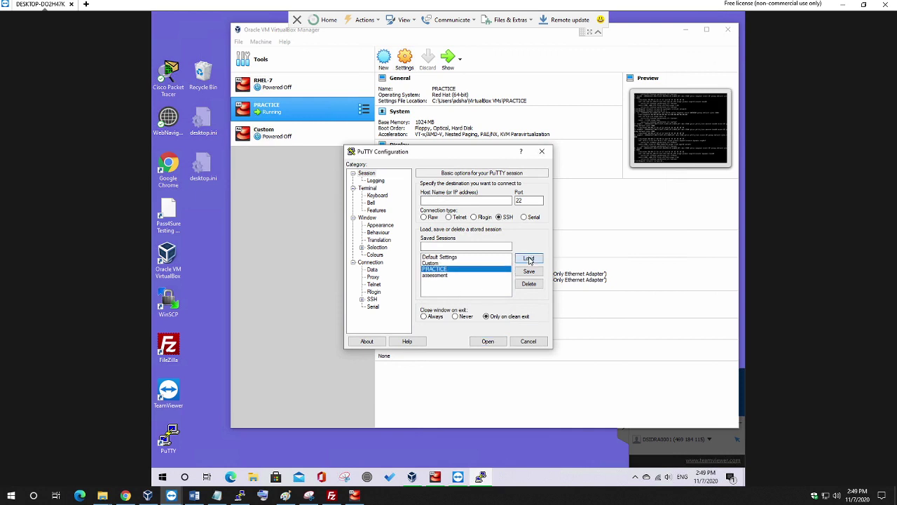
left_click(488, 340)
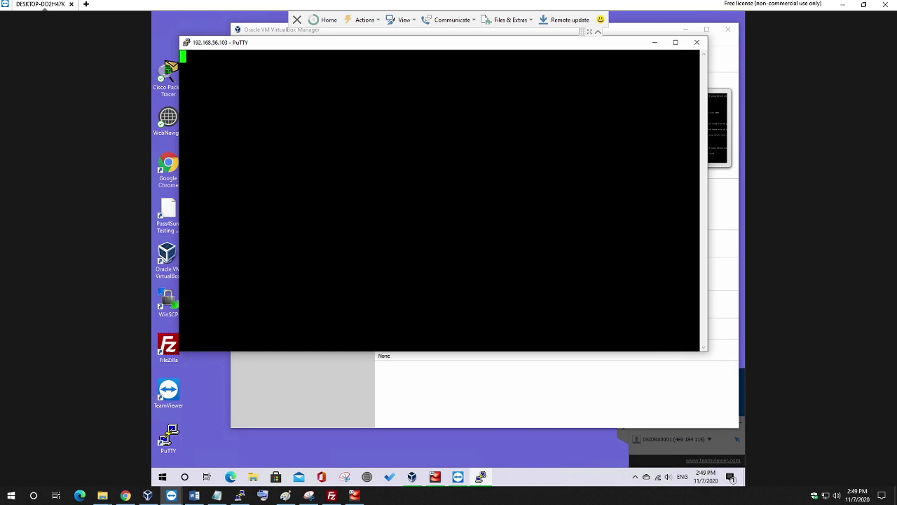
Close the current PuTTY session and load the PRACTICE settings in a new PuTTY window.
left_click(697, 42)
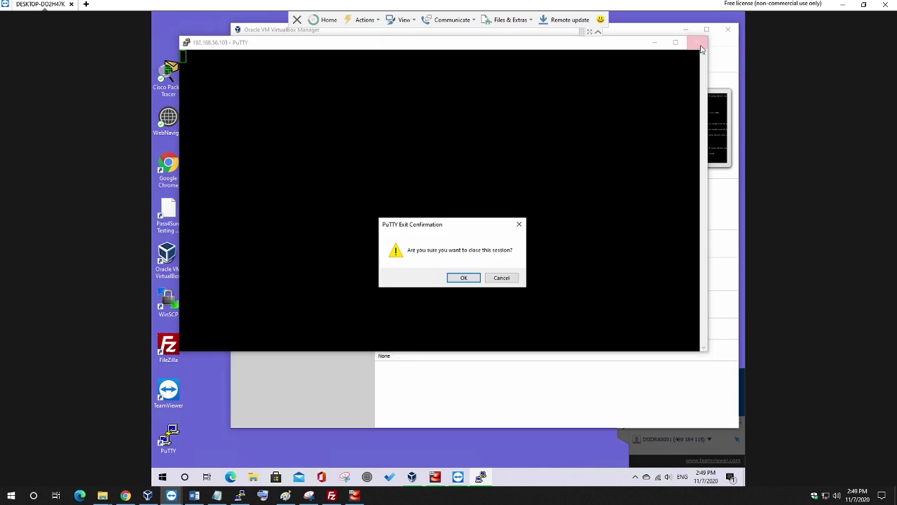
left_click(464, 279)
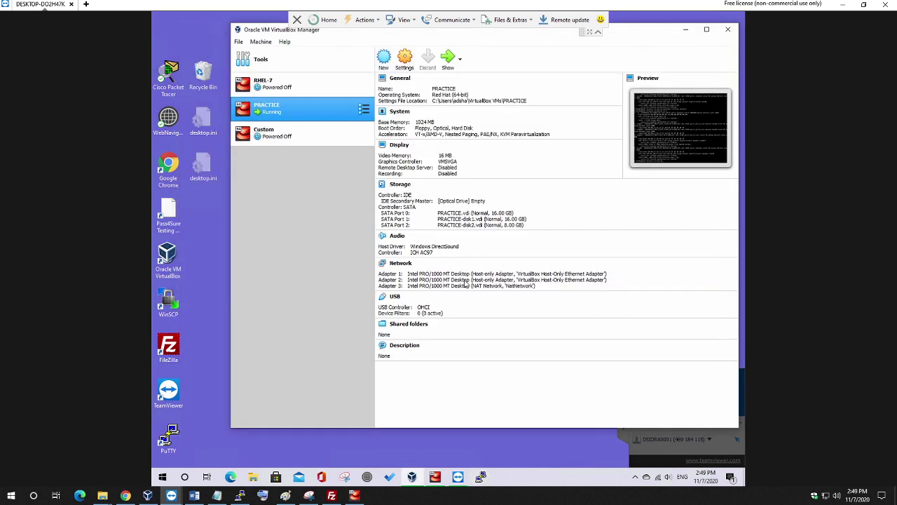
right_click(481, 477)
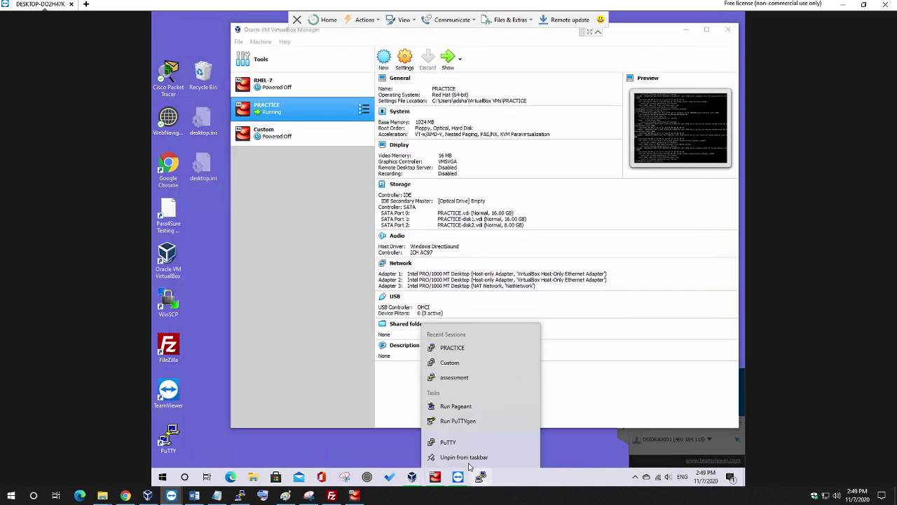
left_click(447, 442)
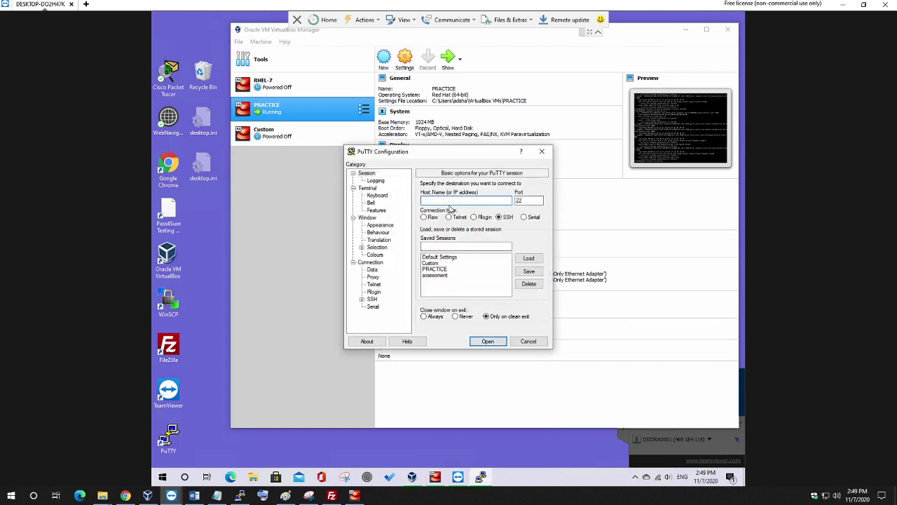
left_click(448, 269)
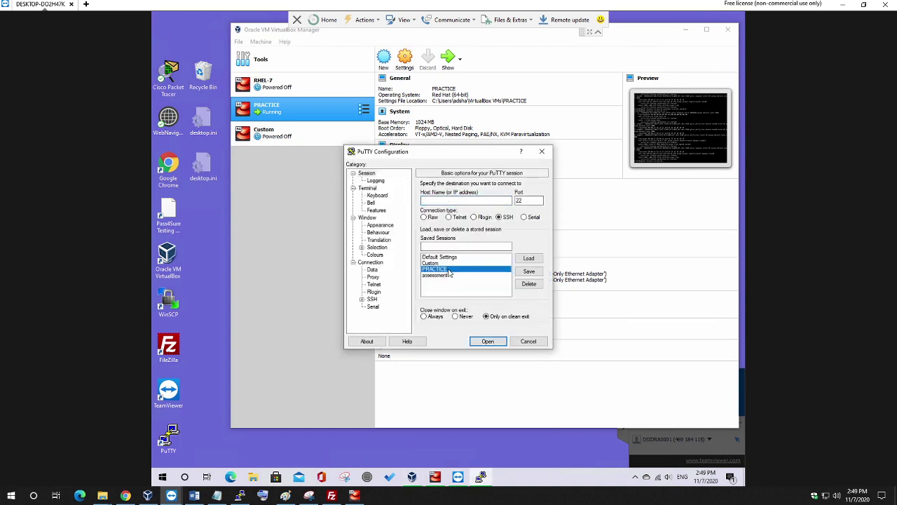
left_click(530, 259)
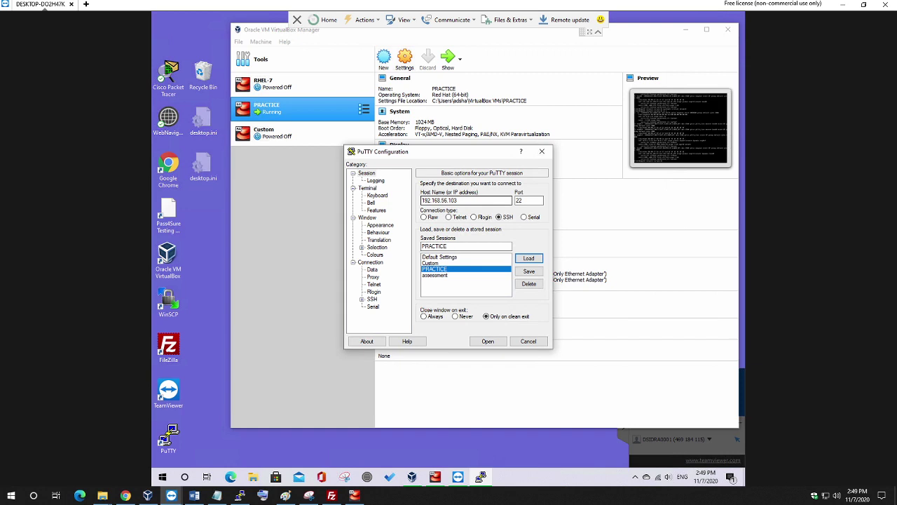
Copy host 192.168.56.103 into the Saved Sessions name field and open the connection.
double_click(430, 201)
right_click(437, 200)
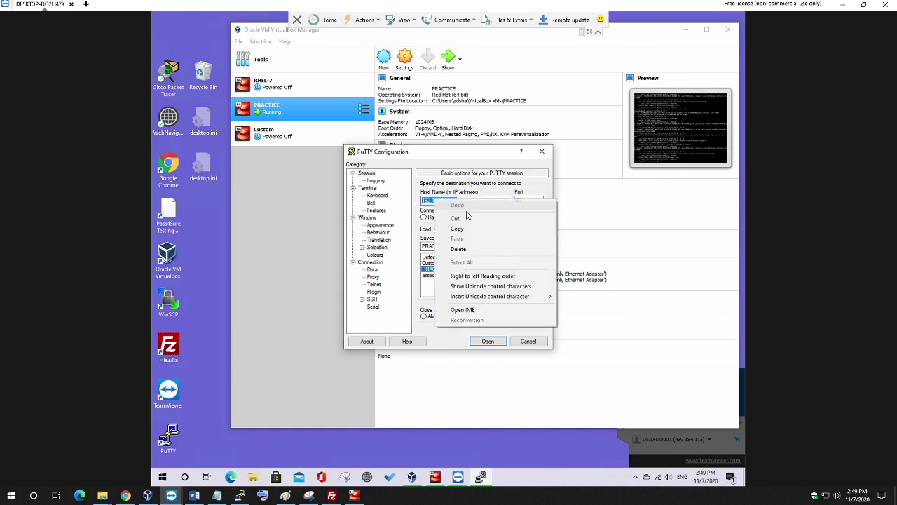
left_click(466, 231)
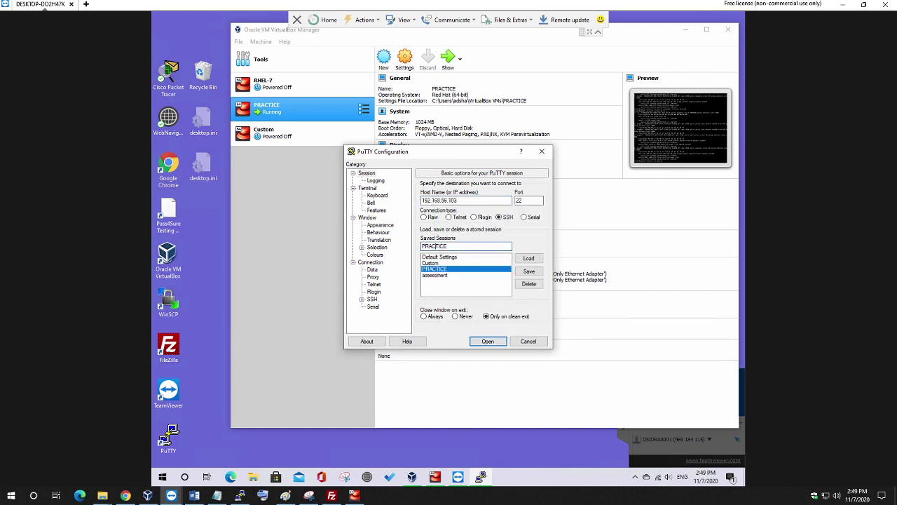
double_click(434, 246)
right_click(438, 246)
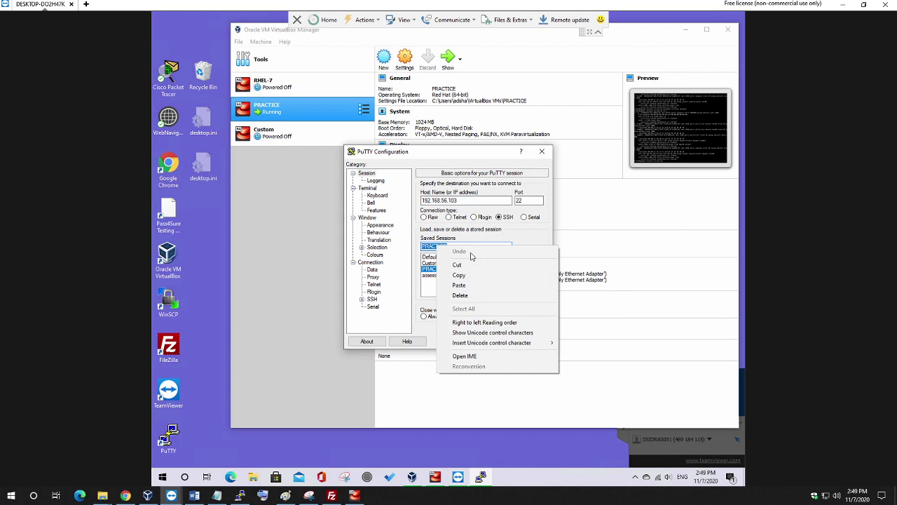
left_click(460, 285)
left_click(486, 342)
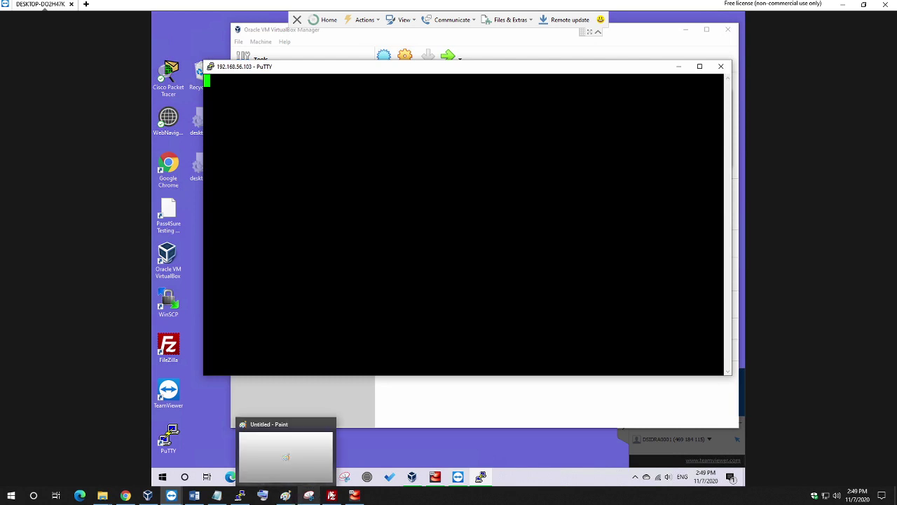
Clear the screen in the PRACTICE VM's CentOS console.
left_click(433, 477)
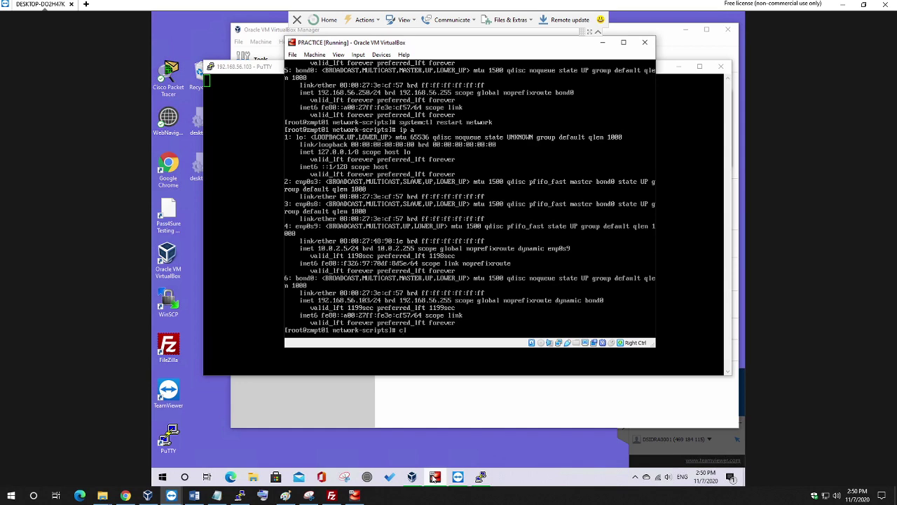
type("clear")
key("Return")
key("Return")
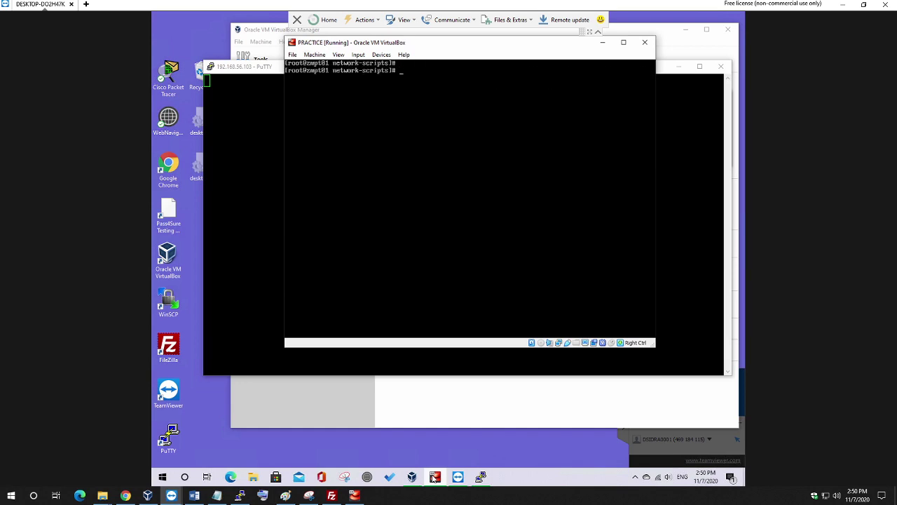
key("Return")
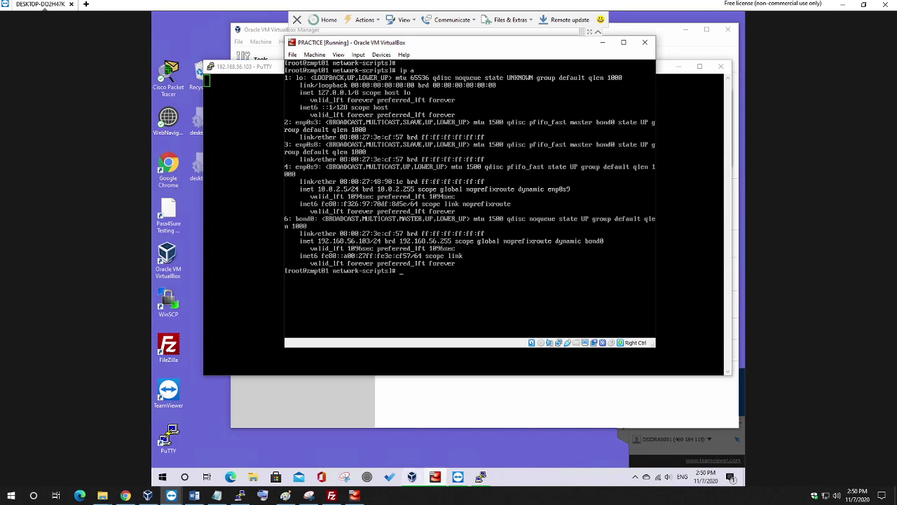
Launch Command Prompt by searching cmd from the Start menu.
left_click(164, 478)
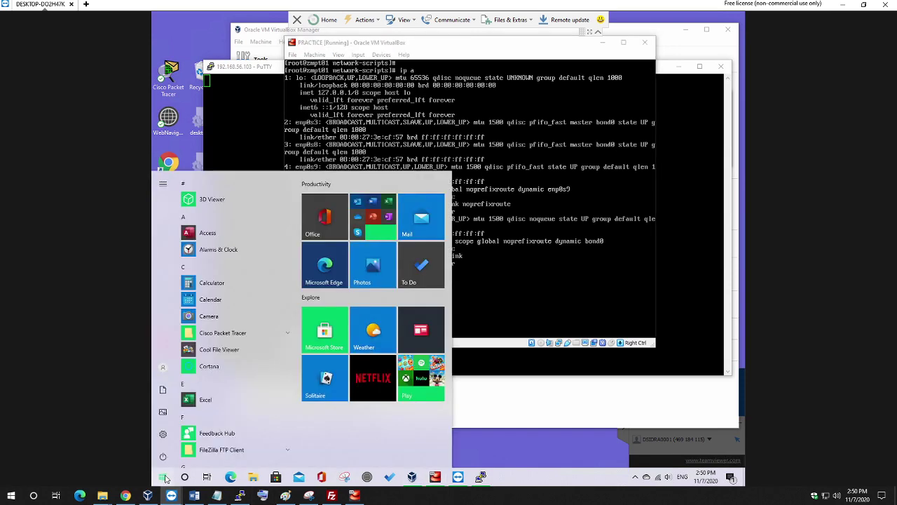
type("cmd")
key("Return")
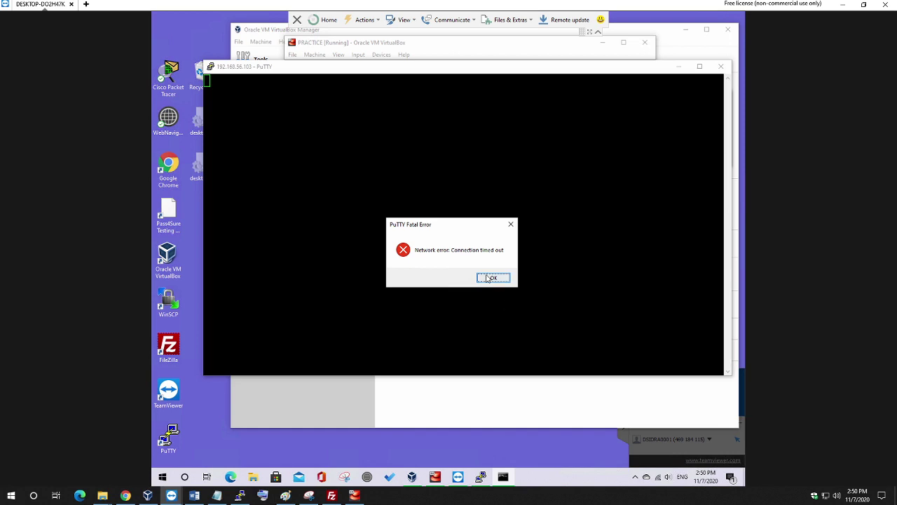
Dismiss PuTTY's timeout error, ping 192.168.56.103 from Command Prompt, and open File Explorer.
left_click(492, 278)
left_click(503, 477)
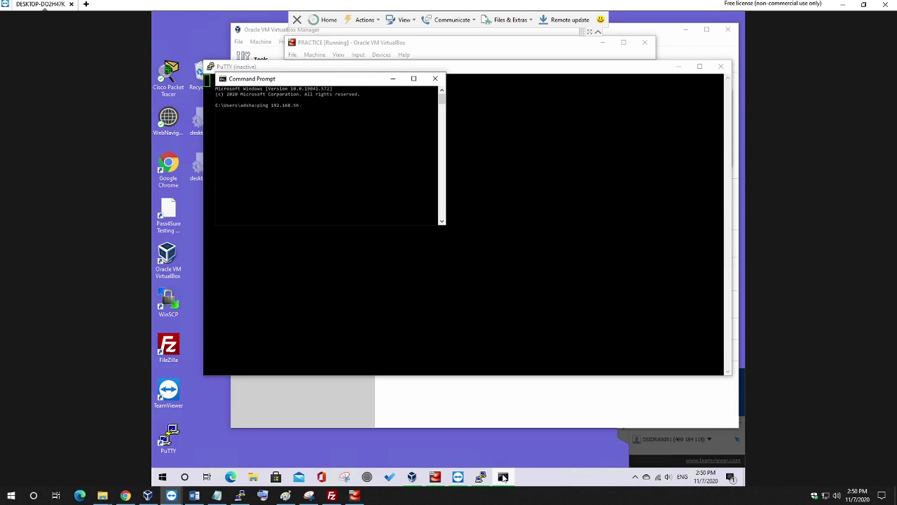
type("168.56.103")
key("Return")
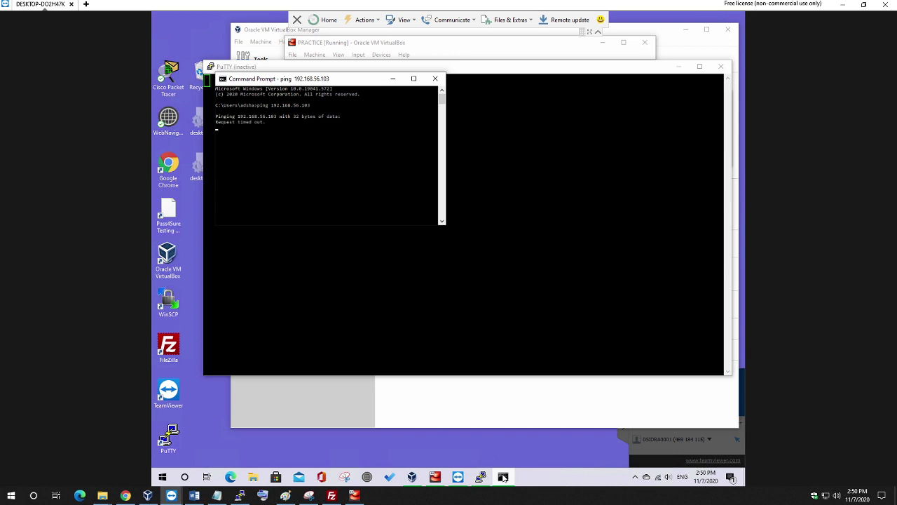
mouse_move(484, 476)
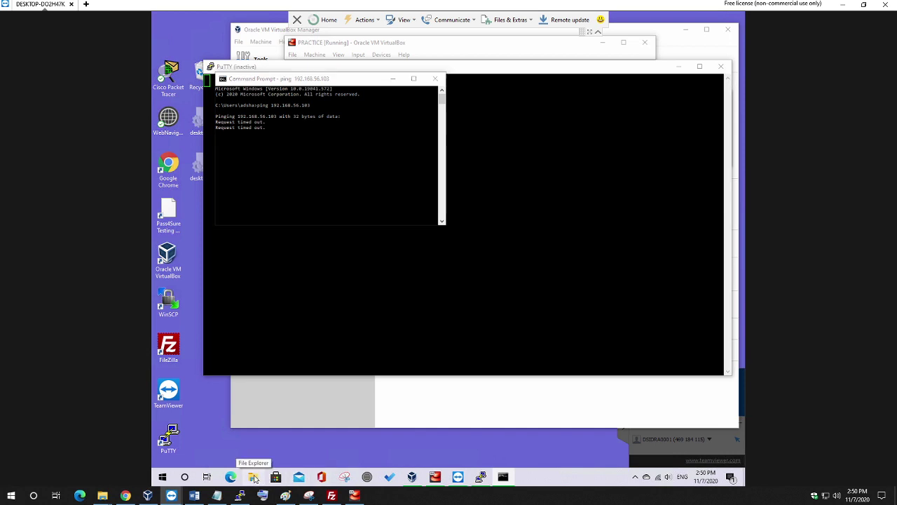
left_click(254, 477)
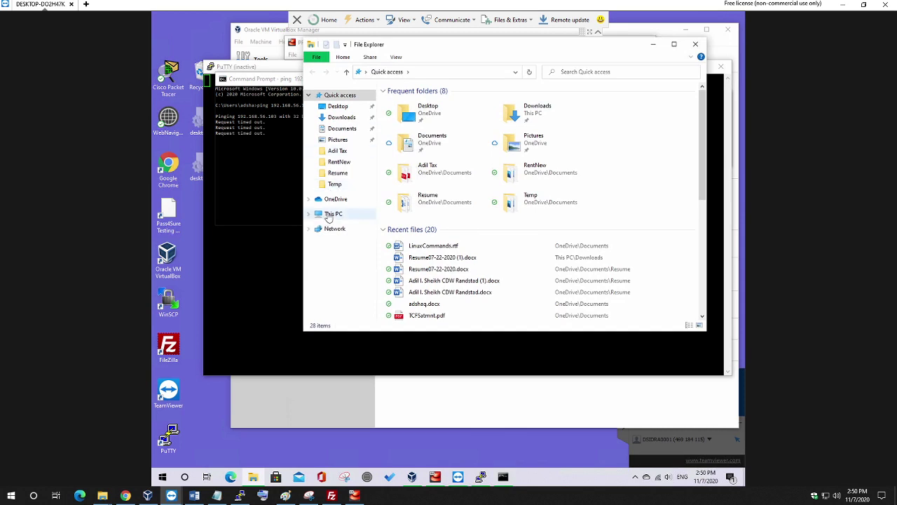
Reach the network adapter list via This PC Properties, Control Panel and Network and Sharing Center.
right_click(329, 214)
left_click(386, 333)
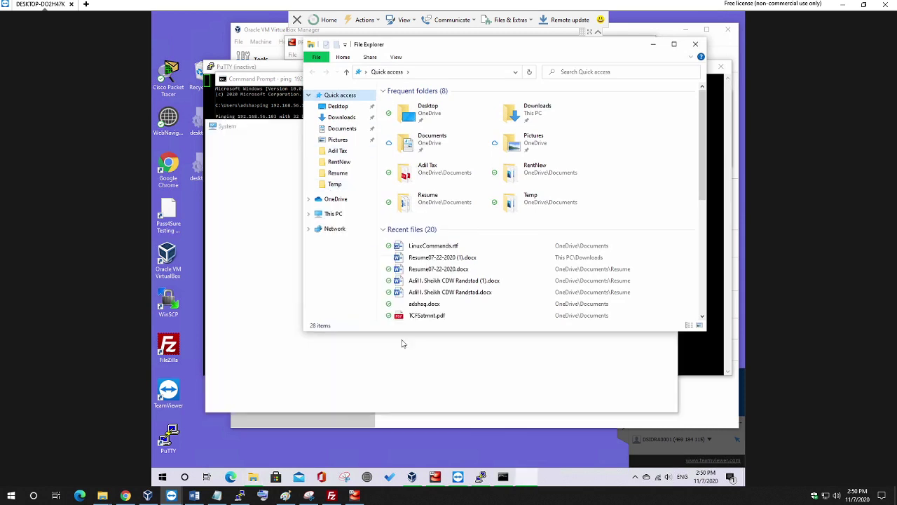
left_click(289, 143)
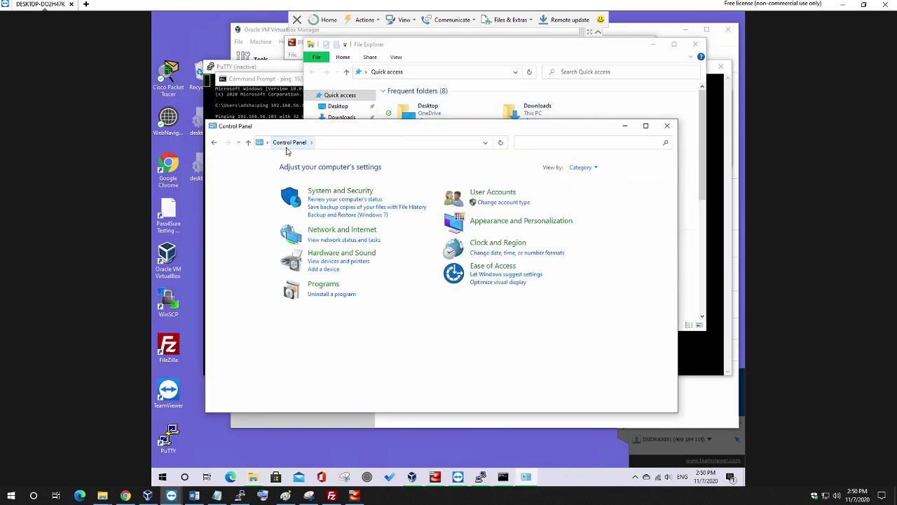
left_click(324, 233)
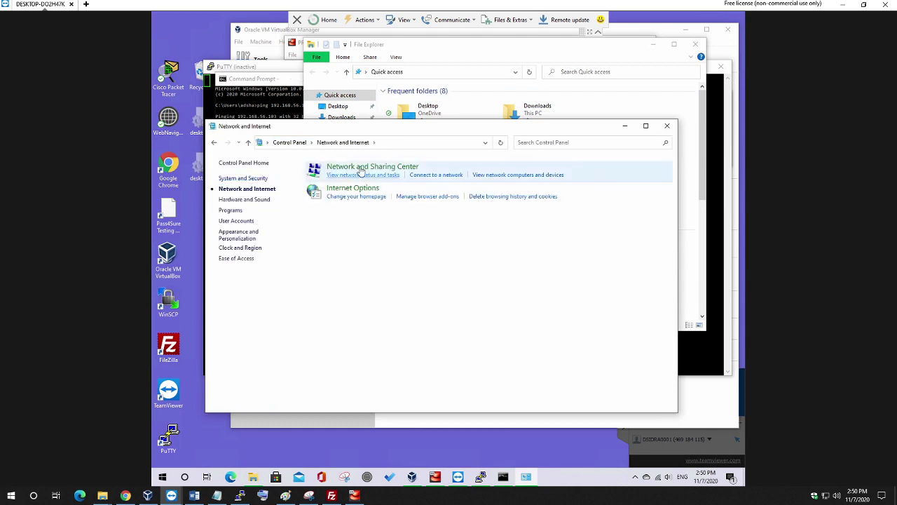
left_click(361, 168)
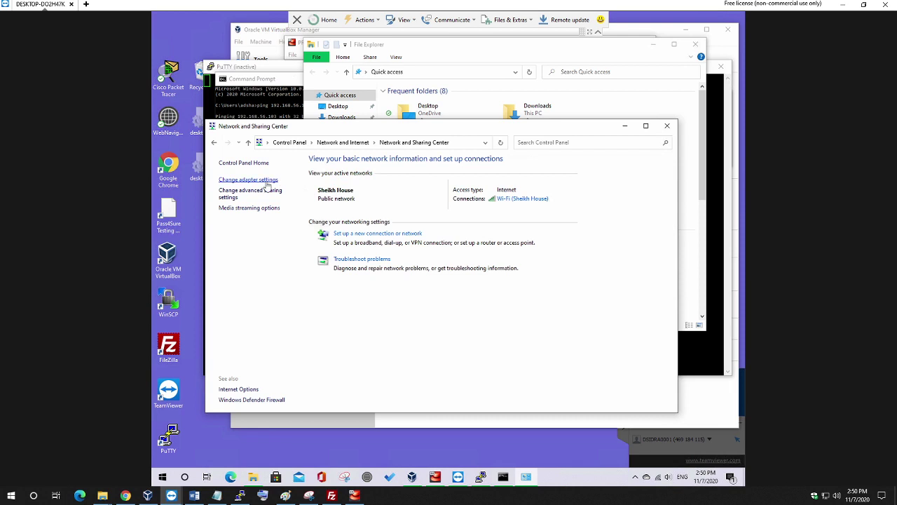
left_click(267, 182)
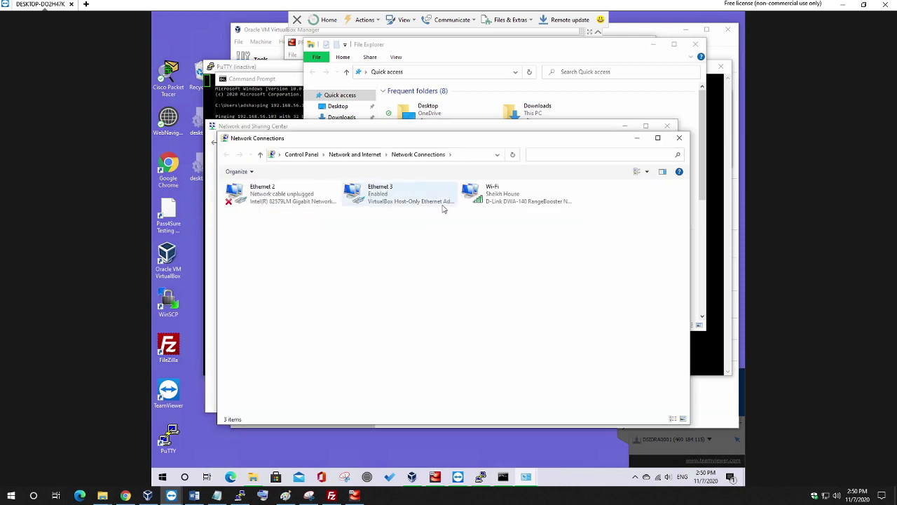
View Ethernet 3's connection details from its status window.
left_click(399, 203)
double_click(400, 203)
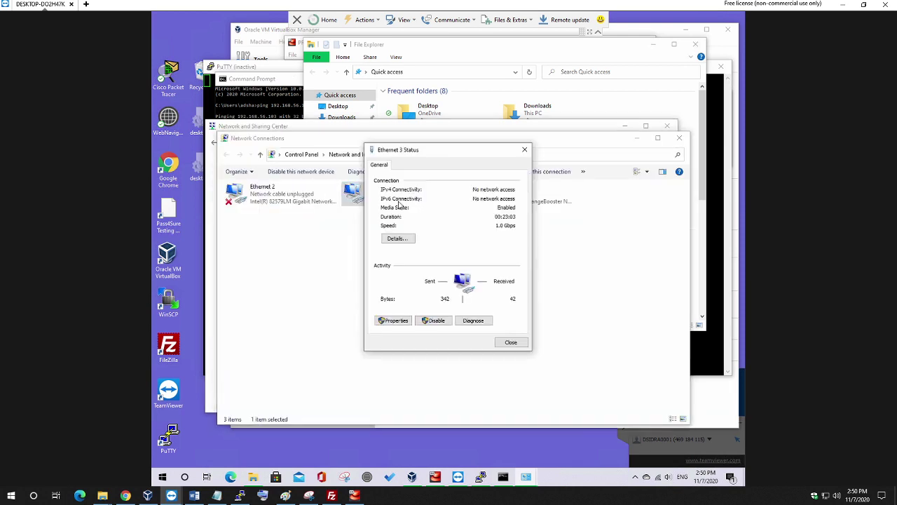
left_click(399, 239)
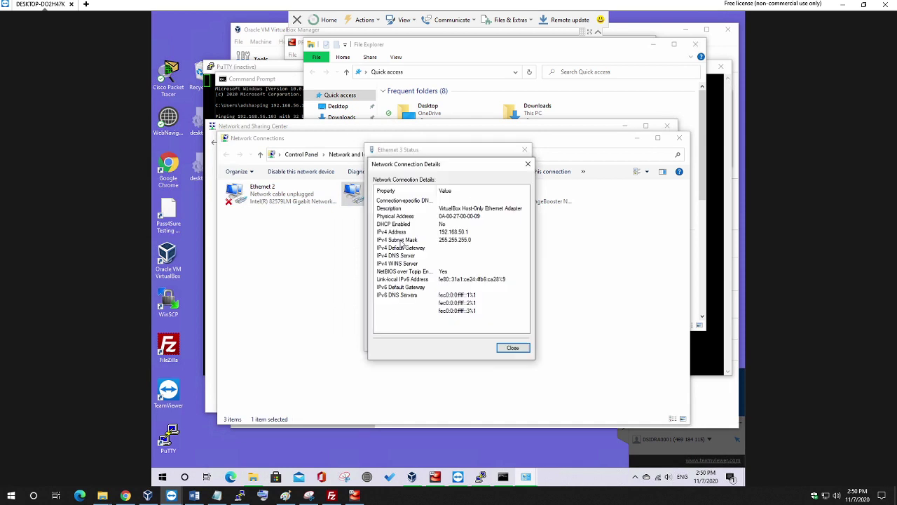
left_click(512, 347)
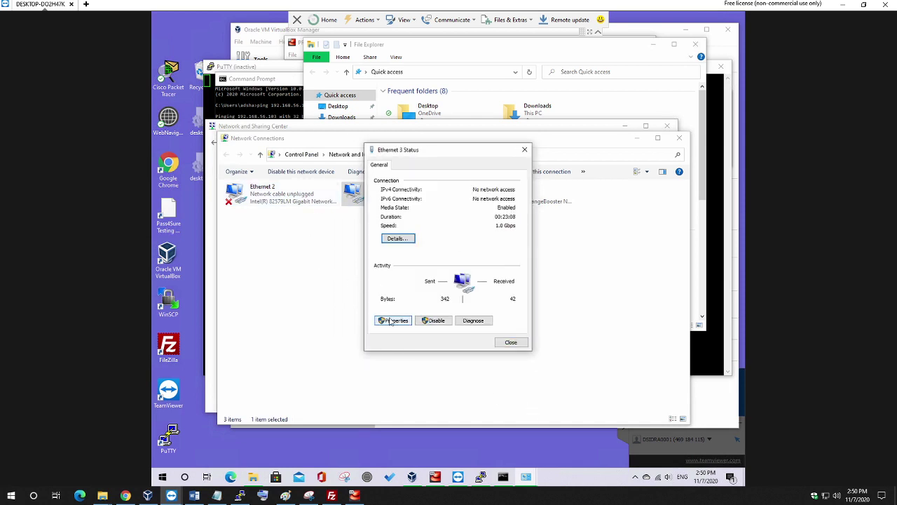
Review Ethernet 3's IPv4 settings (192.168.56.1, 255.255.255.0) and close them unchanged, returning to Command Prompt.
left_click(394, 321)
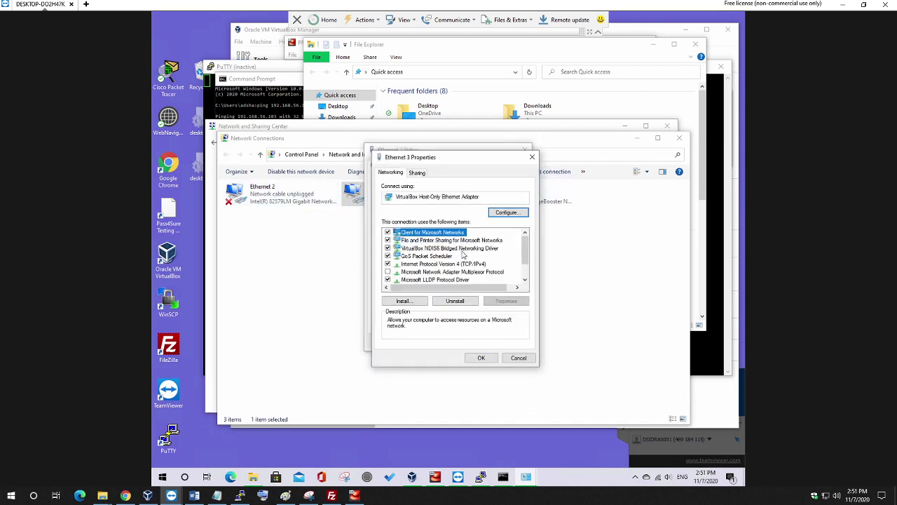
double_click(449, 263)
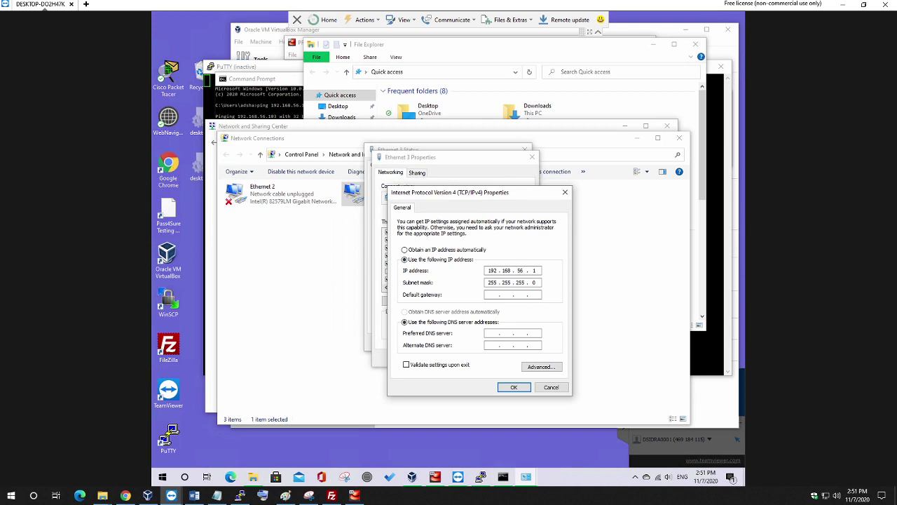
left_click(517, 388)
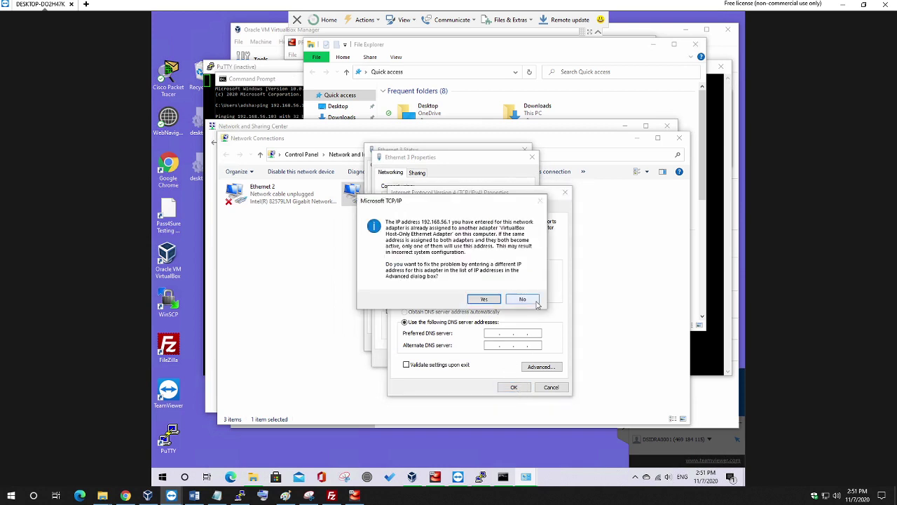
left_click(522, 299)
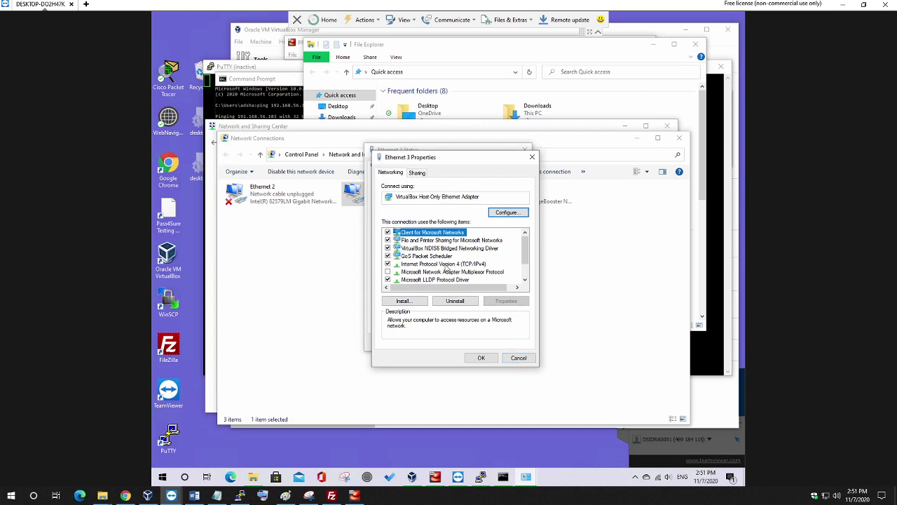
double_click(447, 266)
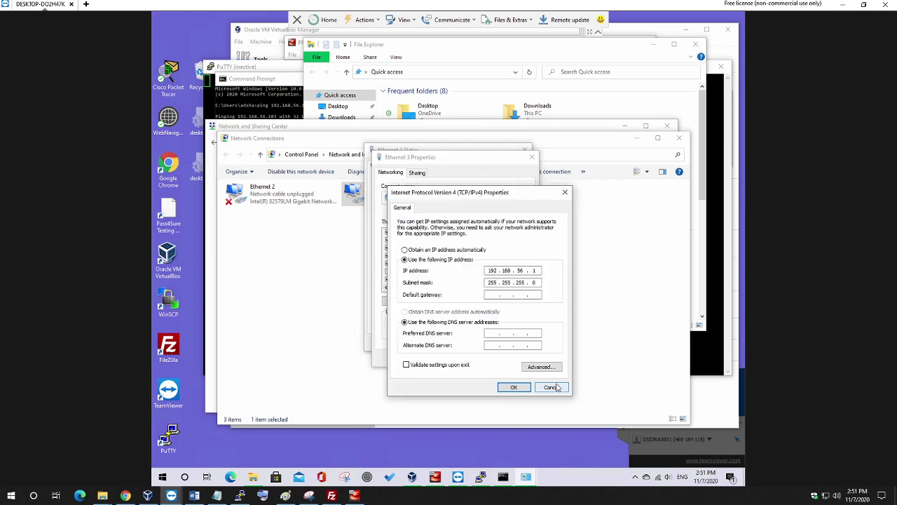
left_click(550, 387)
left_click(262, 80)
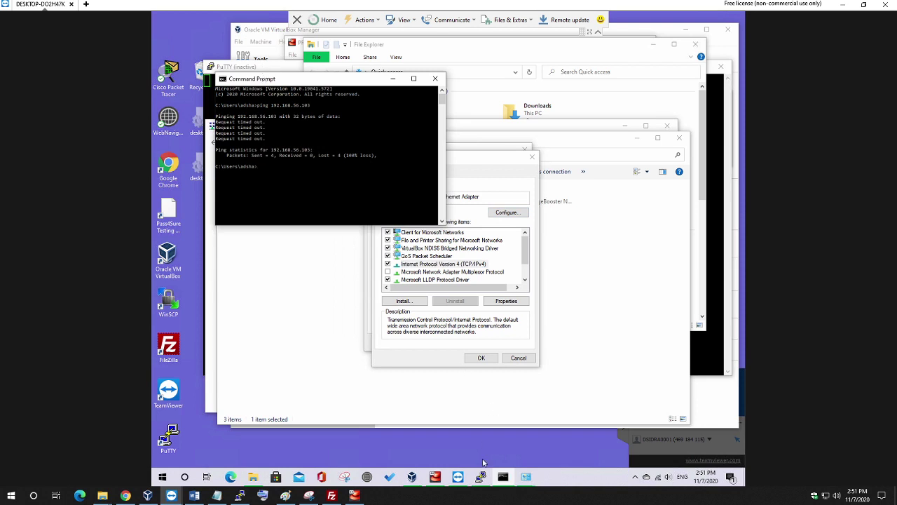
Bring the PRACTICE VM console forward and open its Network settings.
left_click(435, 478)
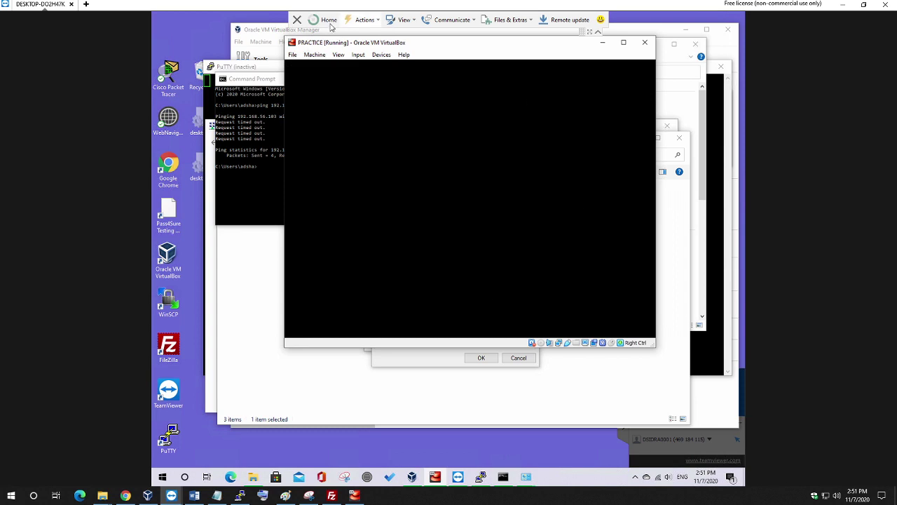
left_click(319, 57)
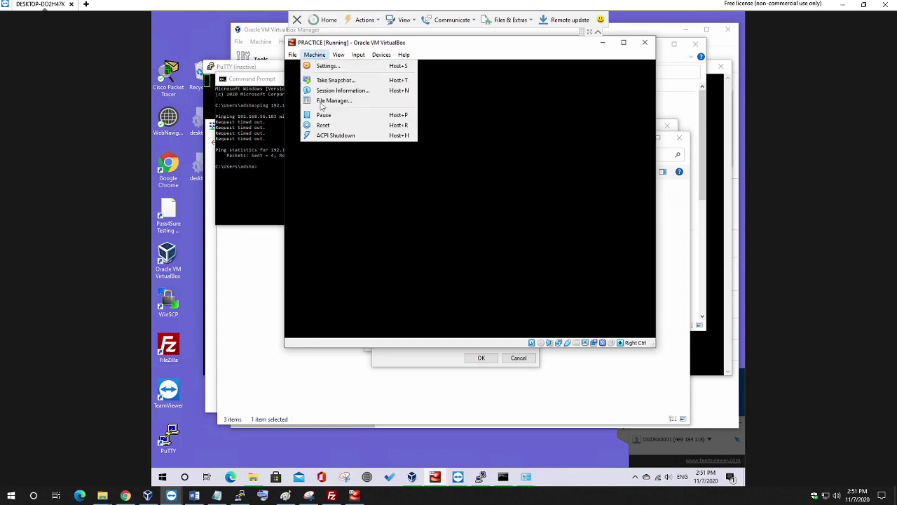
left_click(321, 67)
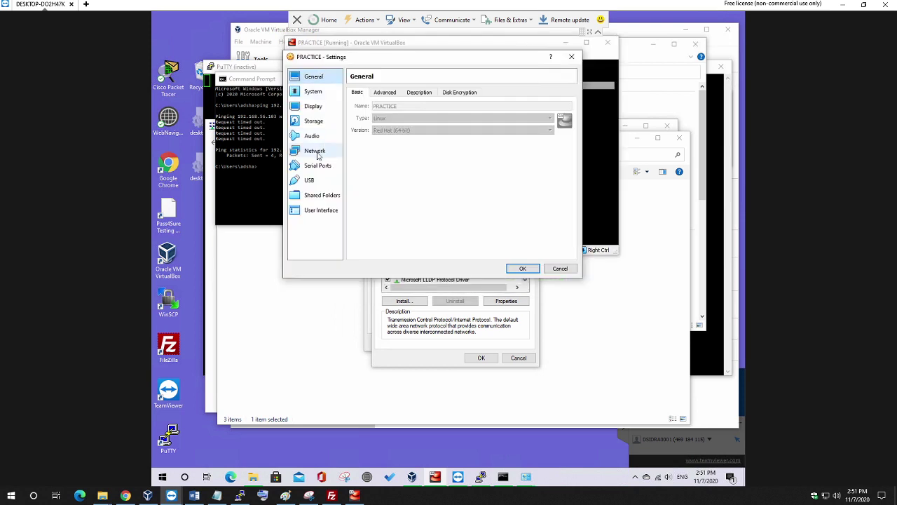
left_click(315, 151)
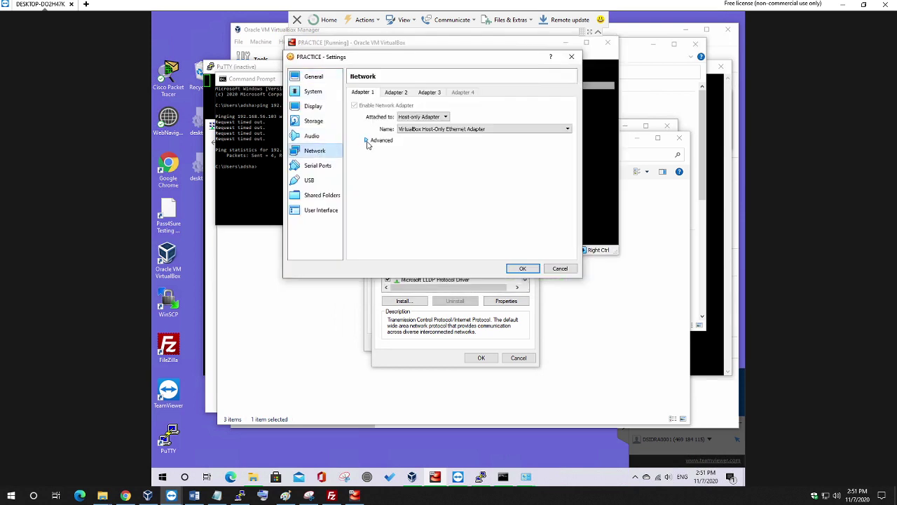
Inspect Adapters 1–3 and the host-only adapter list, then close settings unchanged.
left_click(367, 140)
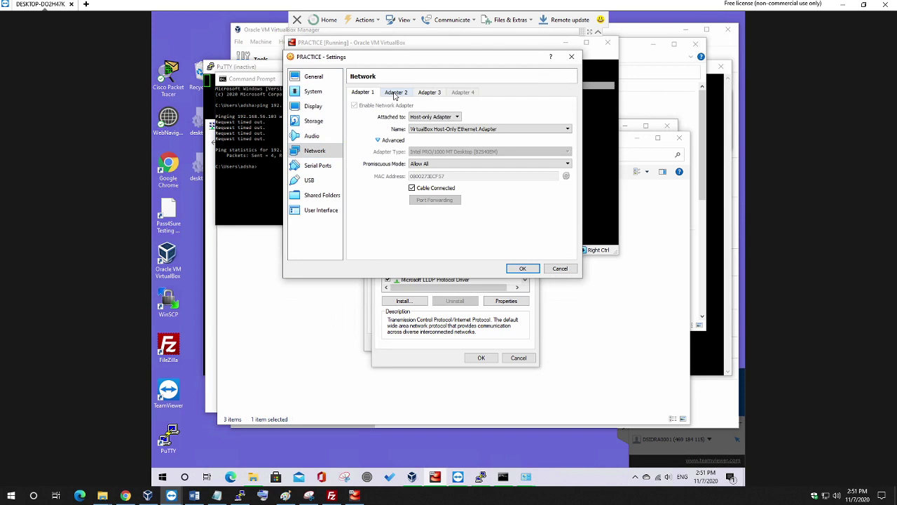
left_click(395, 94)
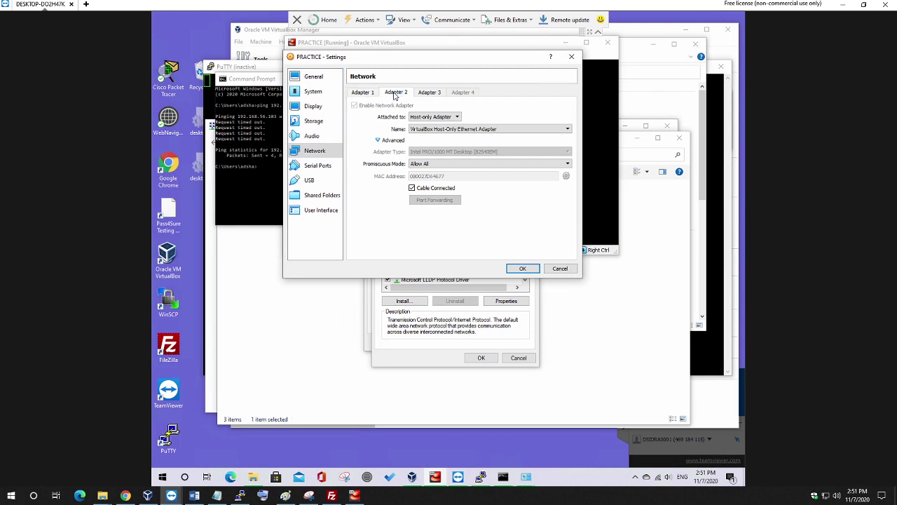
left_click(429, 96)
left_click(396, 94)
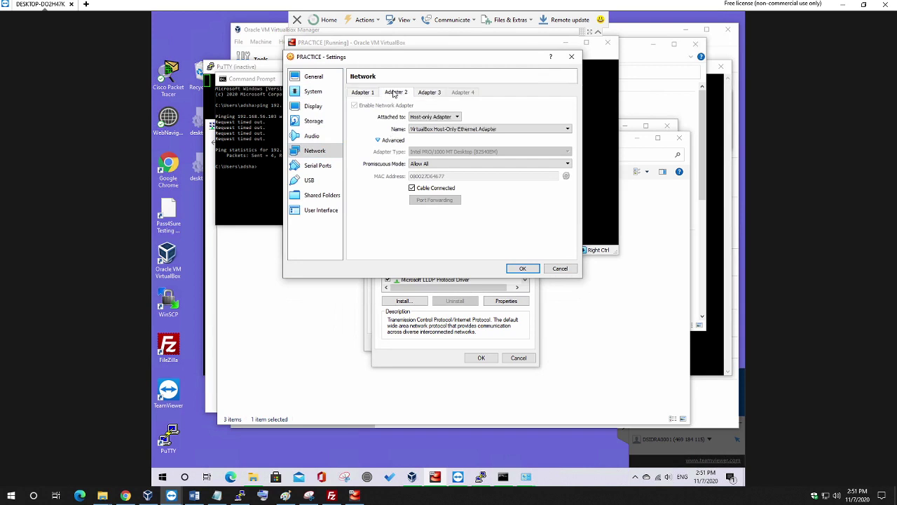
left_click(364, 94)
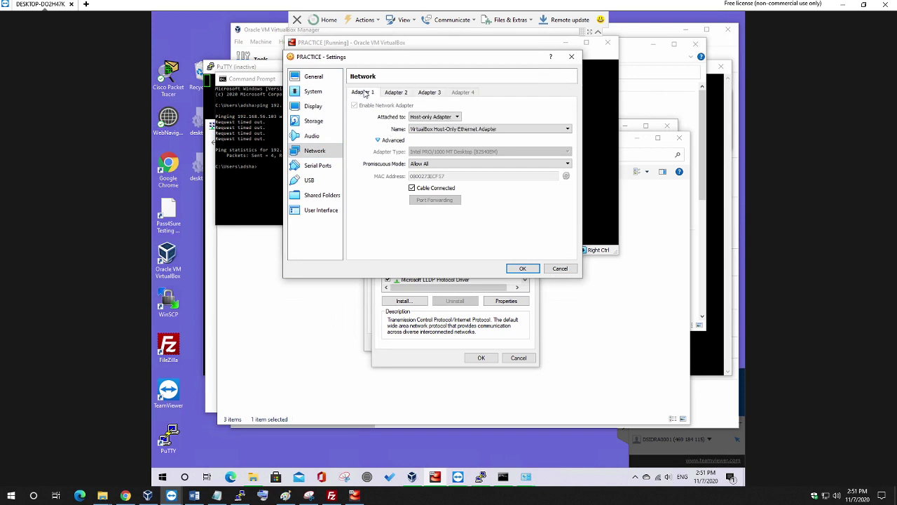
left_click(469, 131)
left_click(468, 135)
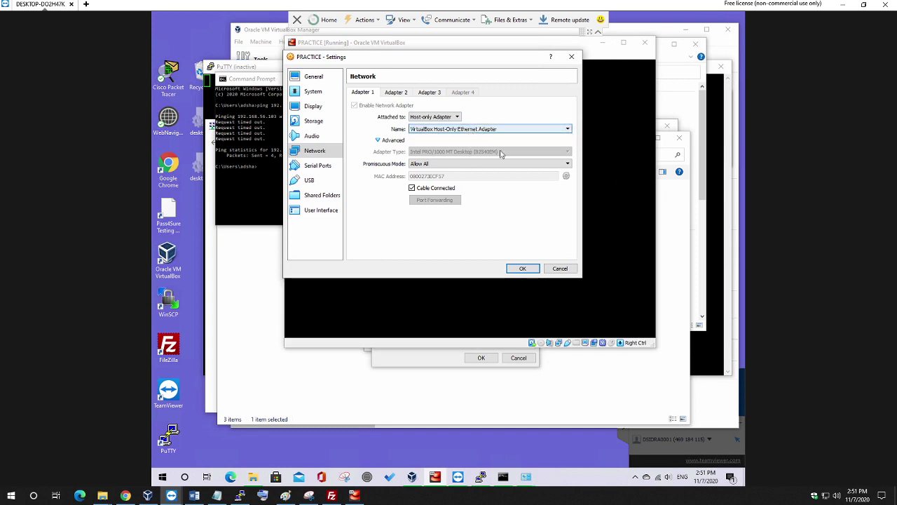
key("Escape")
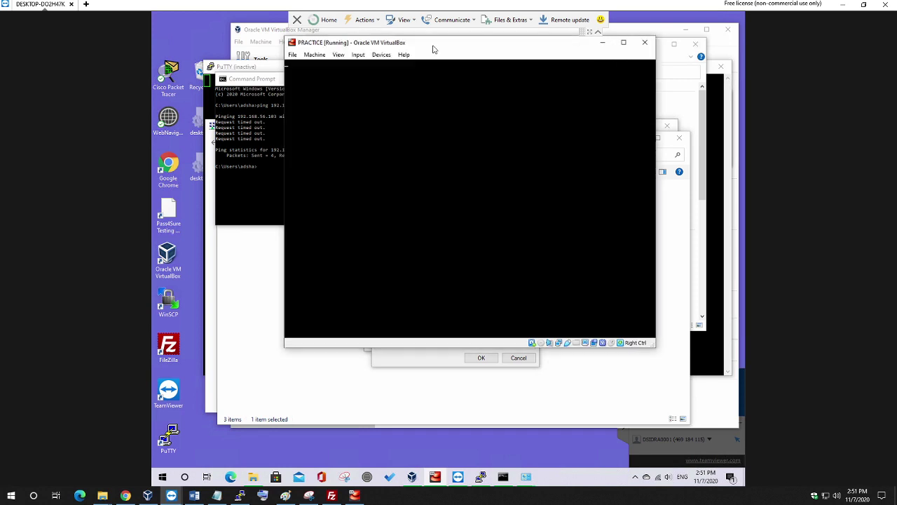
Log in to the CentOS console as root.
left_click_drag(433, 49, 445, 64)
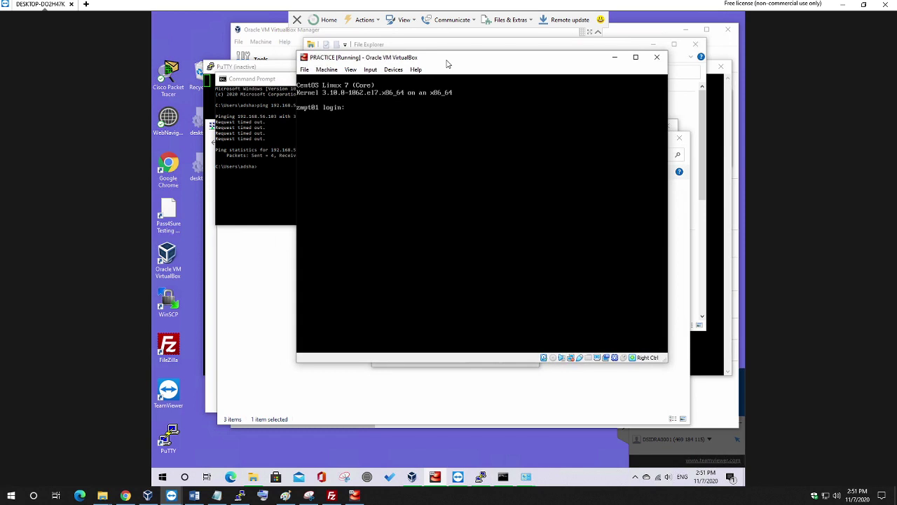
type("root")
key("Return")
key("Return")
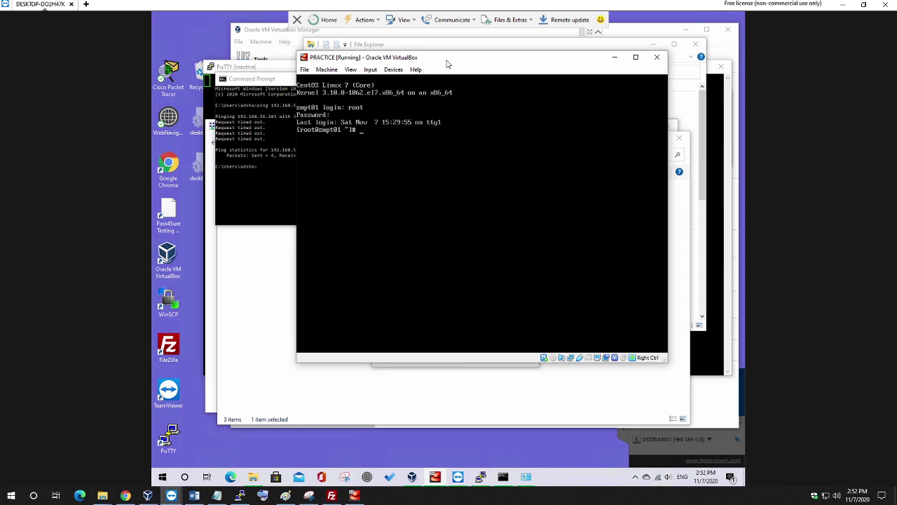
type("ip a")
key("Return")
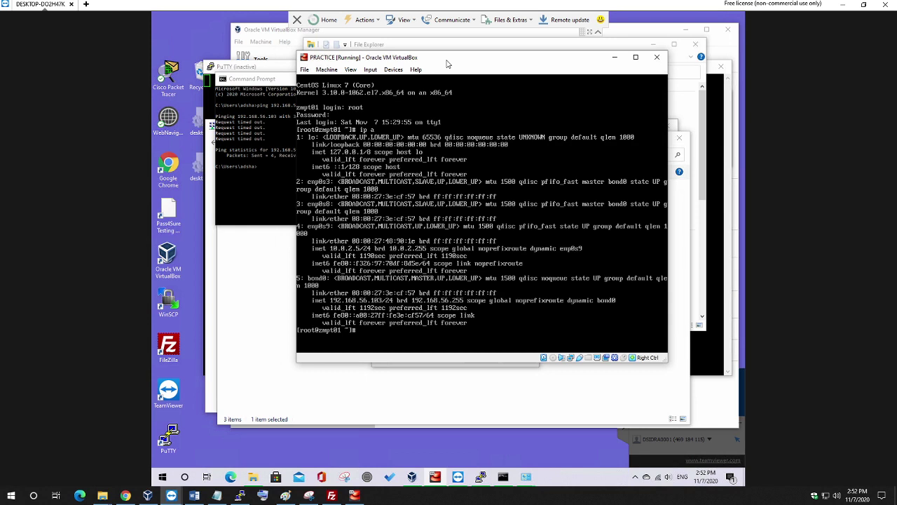
List command history and rerun !368 to return to /etc/sysconfig/network-scripts.
type("history")
key("Return")
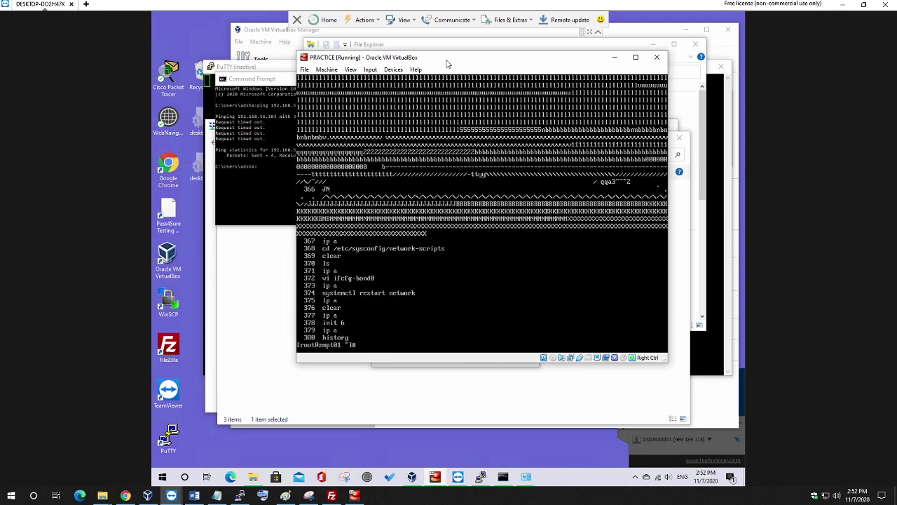
type("!368")
key("Return")
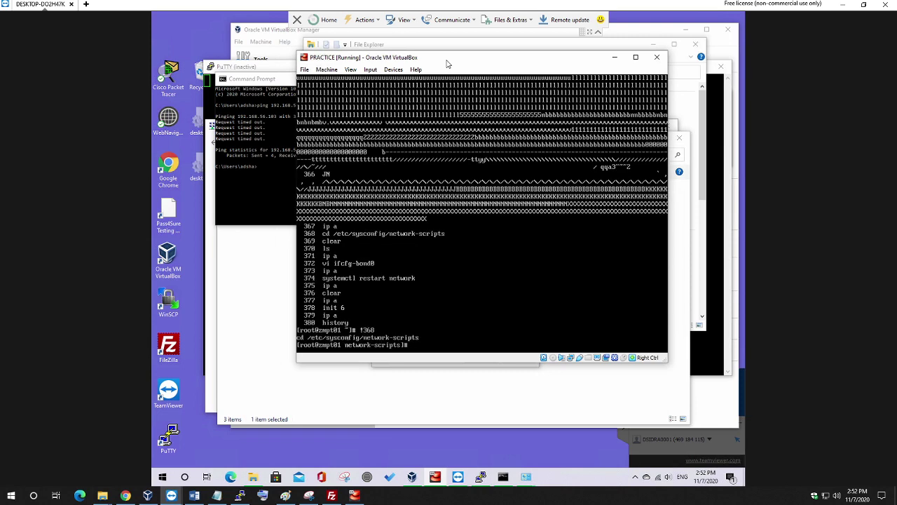
Clear the console and list the ifcfg files.
type("clear")
key("Return")
type("ls")
key("Return")
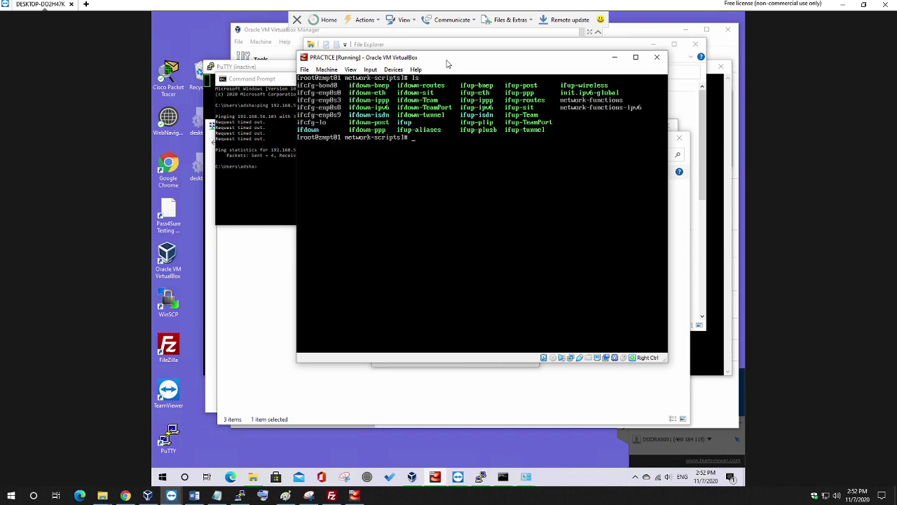
Abandon a half-typed vi command and recheck interfaces with ip a and the file listing.
type("v")
type("i ifci")
key("BackSpace")
type("g-bond0")
key("BackSpace")
key("BackSpace")
key("BackSpace")
key("BackSpace")
key("BackSpace")
key("BackSpace")
key("BackSpace")
key("BackSpace")
key("BackSpace")
key("BackSpace")
key("BackSpace")
key("BackSpace")
key("BackSpace")
key("BackSpace")
type("ip a")
key("Return")
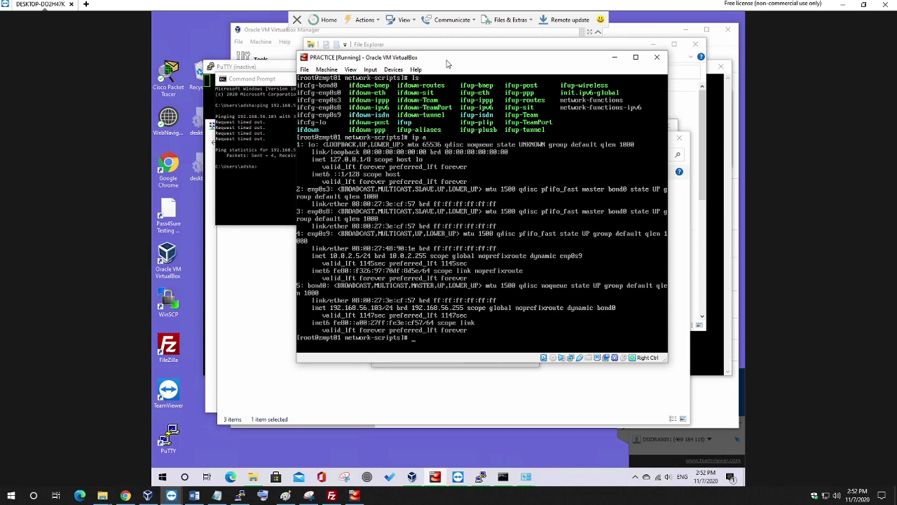
type("ls")
key("Return")
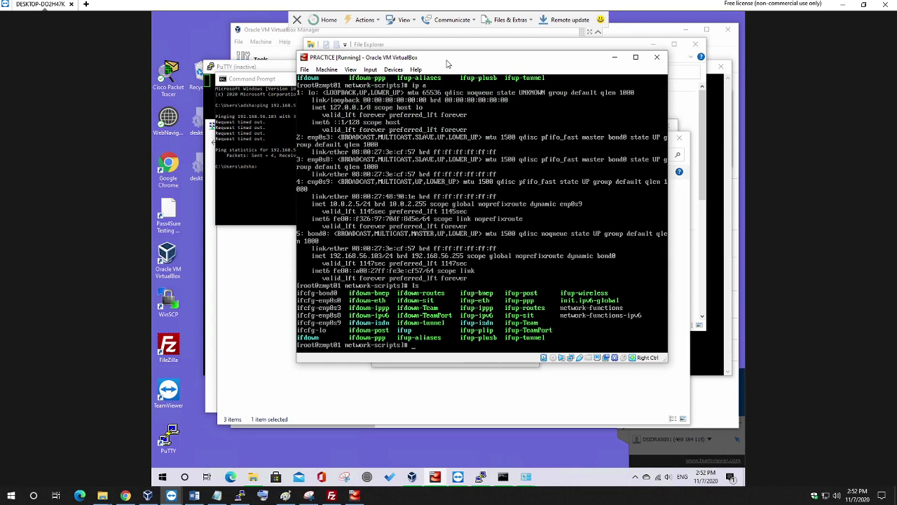
Delete ifcfg-enp0s8, confirm with ls, and open the enp0s3 config in vi.
type("rm ifcfg-enp0s8")
key("Return")
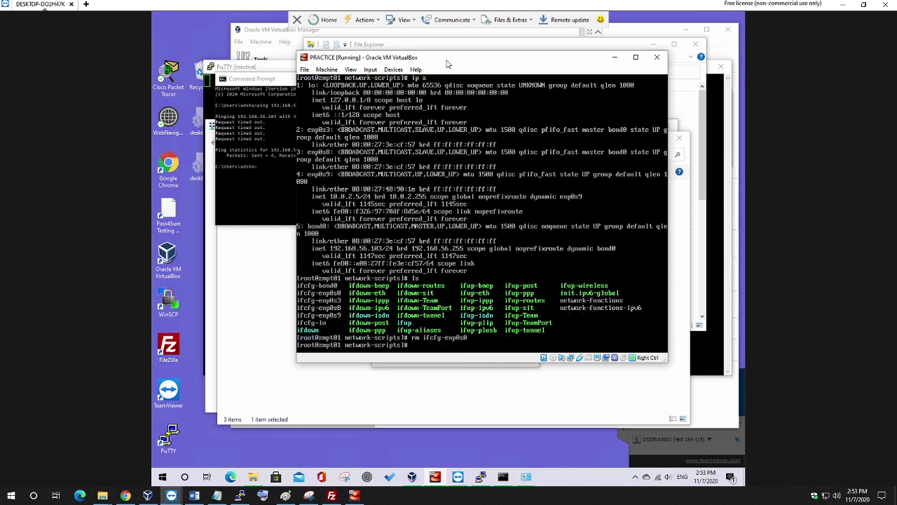
type("ls")
key("Return")
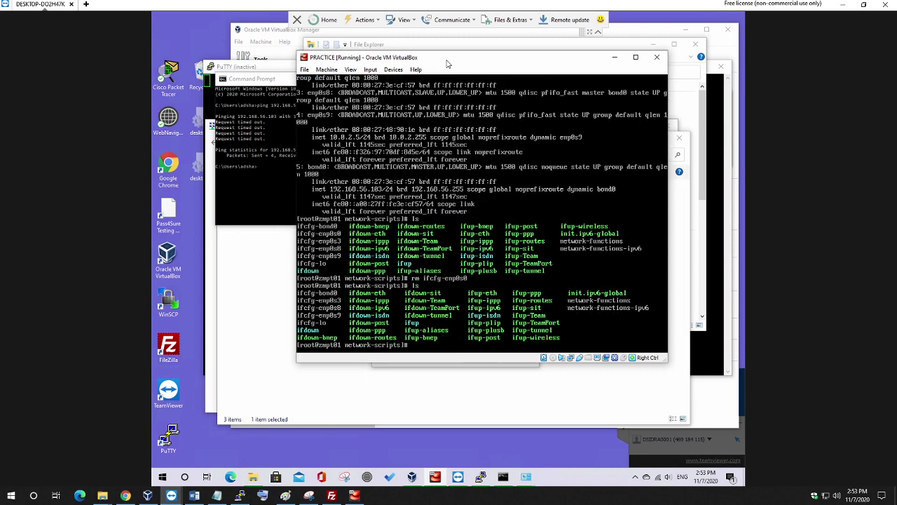
type("vi fi")
type("cfg-enp0s8")
key("Return")
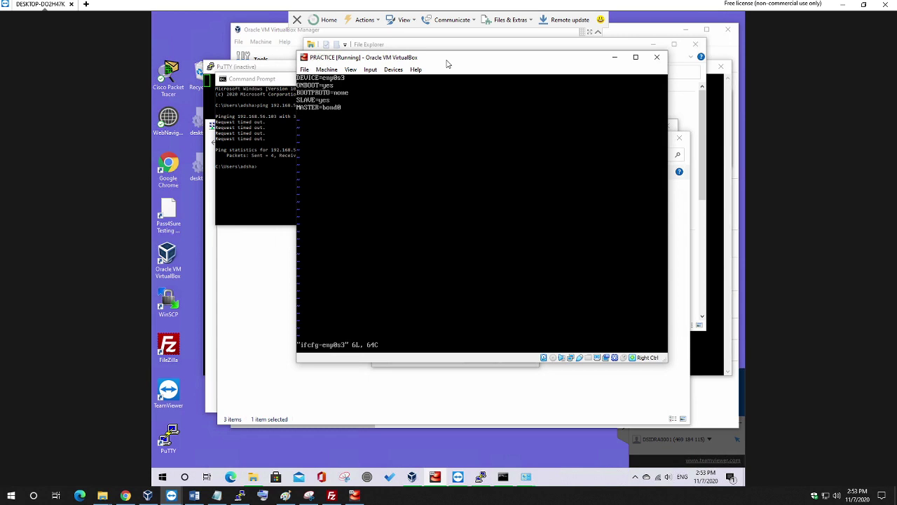
Save and quit vi with :wq, list the files, and open the config for editing.
type(":wq")
key("Return")
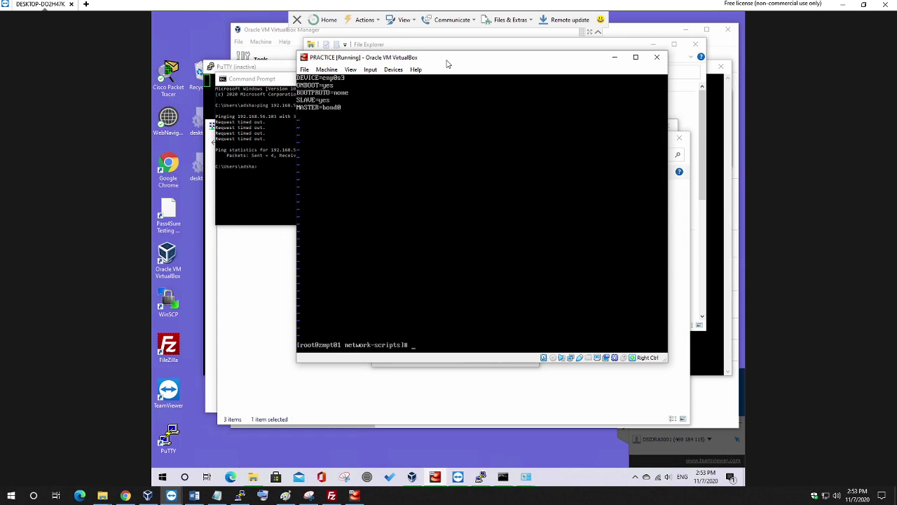
type("ls")
key("Return")
key("Return")
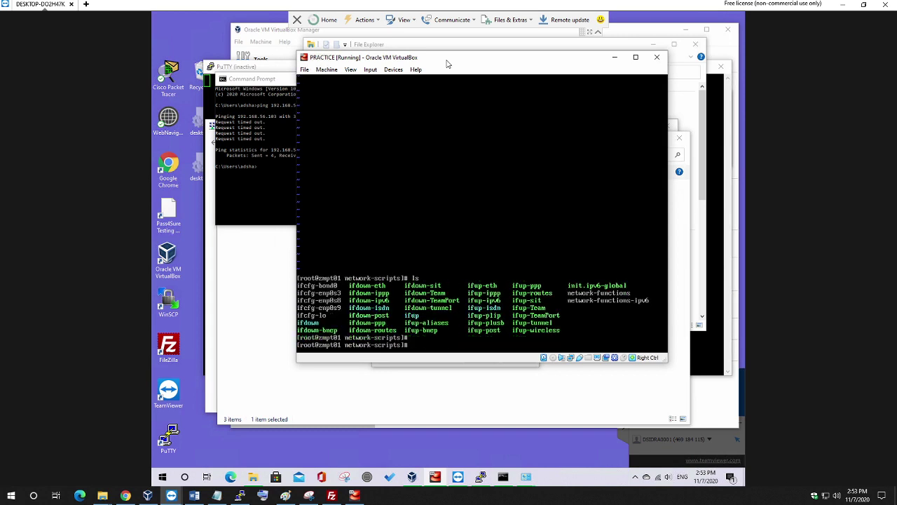
type("ls")
key("BackSpace")
key("BackSpace")
type("vi ifcfg-enp0s3")
key("Return")
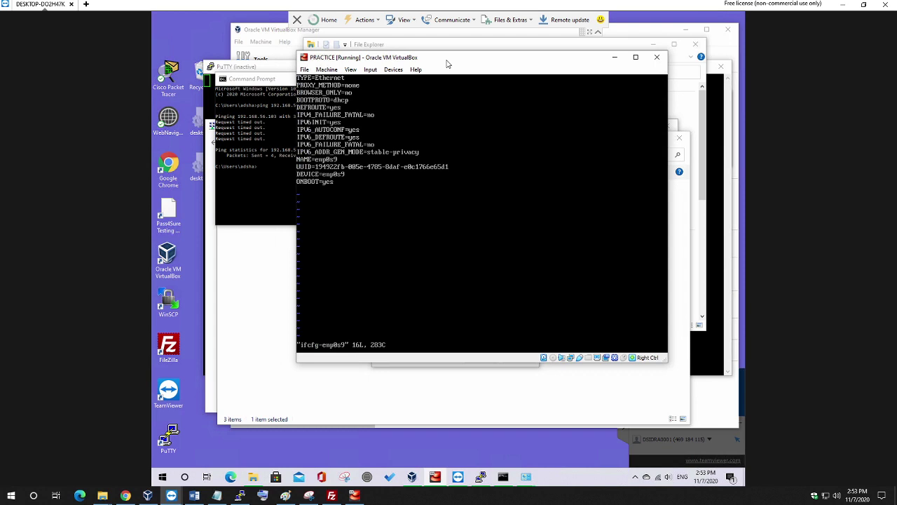
Delete the PROXY_METHOD and BROWSER_ONLY lines, set BOOTPROTO=none, and save with :x.
key("d")
key("d")
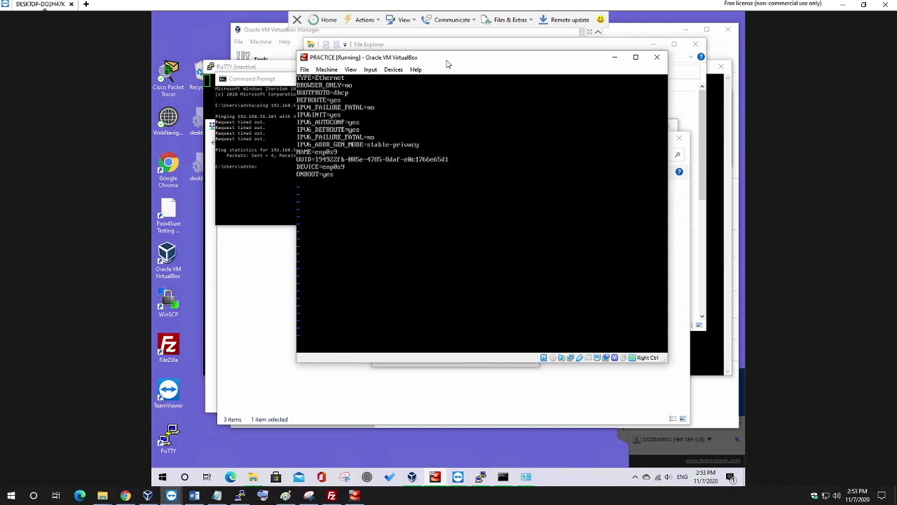
key("d")
key("d")
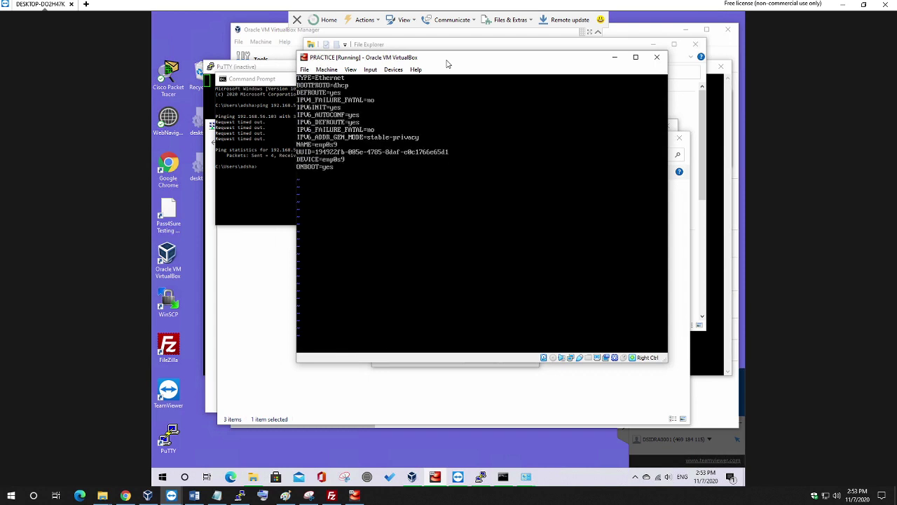
key("u")
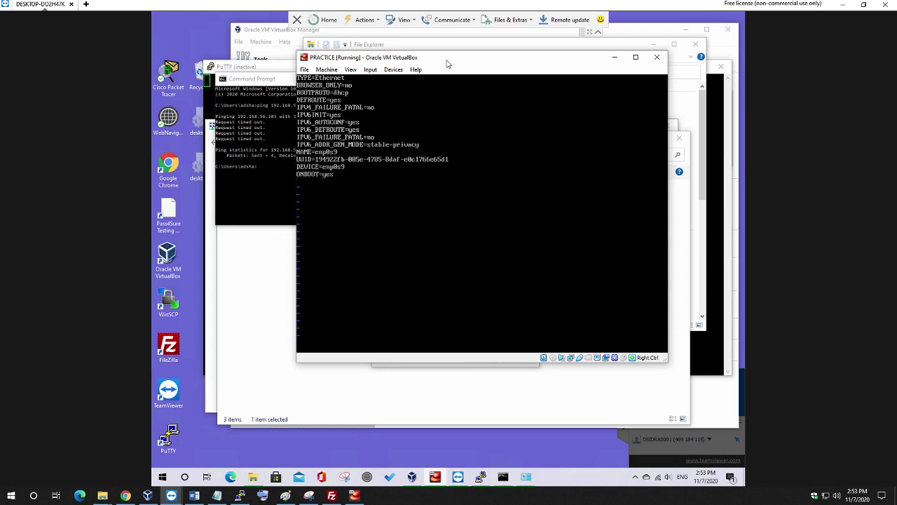
key("d")
key("d")
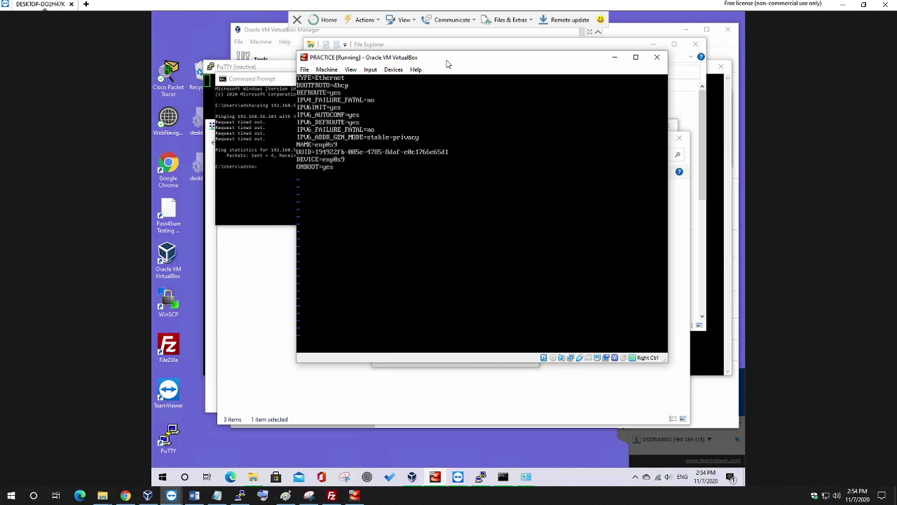
key("i")
key("BackSpace")
key("BackSpace")
key("BackSpace")
type("no")
key("Escape")
type("x")
key("Return")
Overwrite ifcfg-enp0s9 using cat ifcfg-enp0s3 > ifcfg-enp0s9, then reopen it in vi.
key("Up")
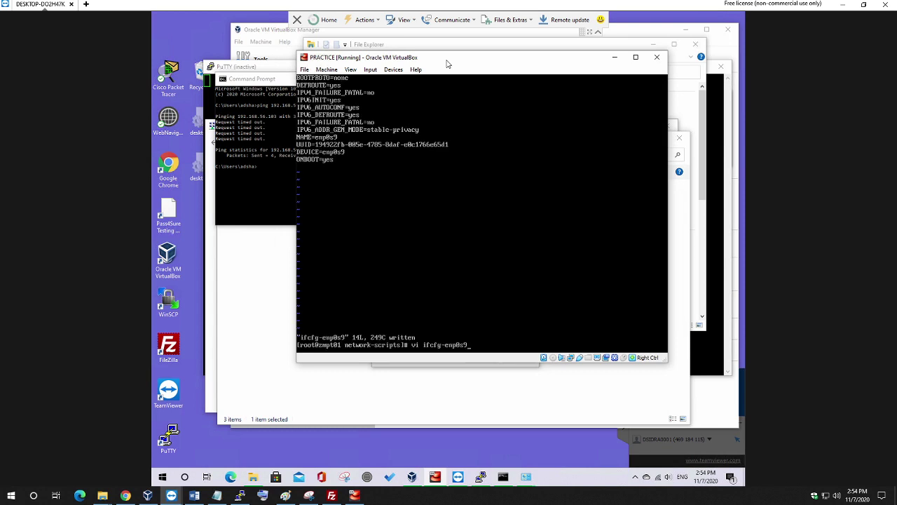
type("3")
key("Home")
key("Delete")
key("Delete")
type("cfg-enp0s3 ifcfg-enp0s9")
key("Home")
key("Delete")
key("Delete")
type("cat")
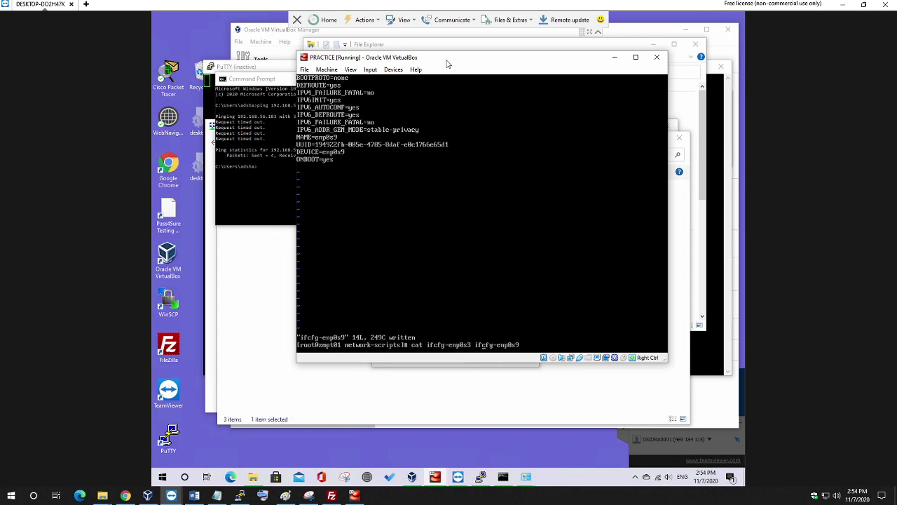
type(">")
key("Return")
key("Up")
key("Up")
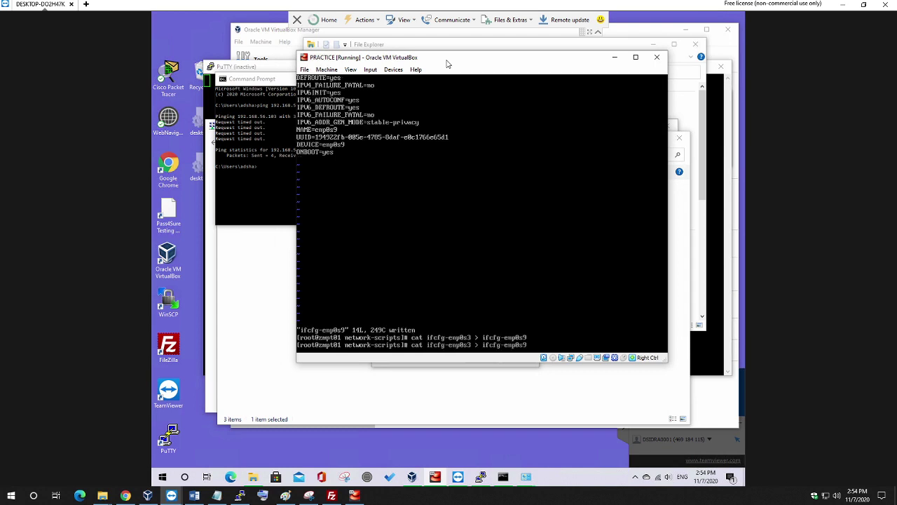
key("Return")
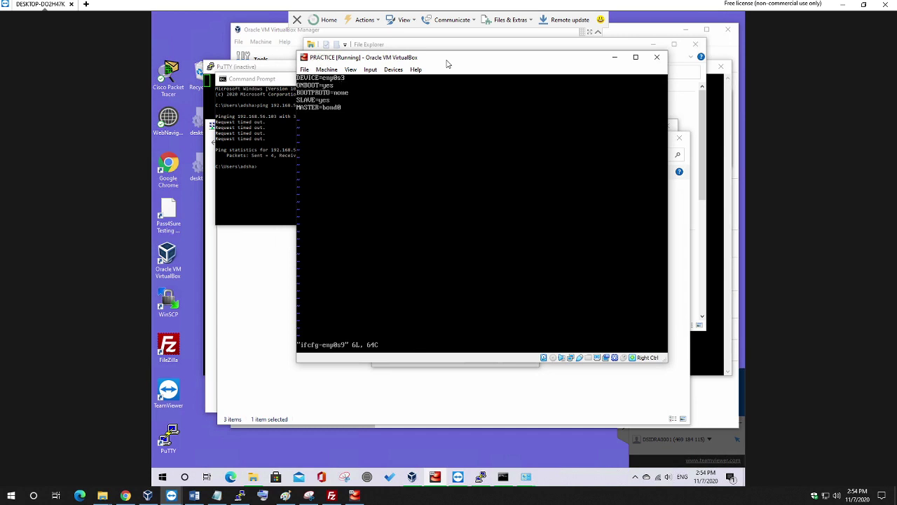
Change DEVICE=enp0s3 to enp0s9 and save with :x.
key("i")
key("BackSpace")
type("9")
key("Escape")
type(":x")
key("Return")
List the files, display the ifcfg-enp0s8 contents, and clear the console.
type("ls")
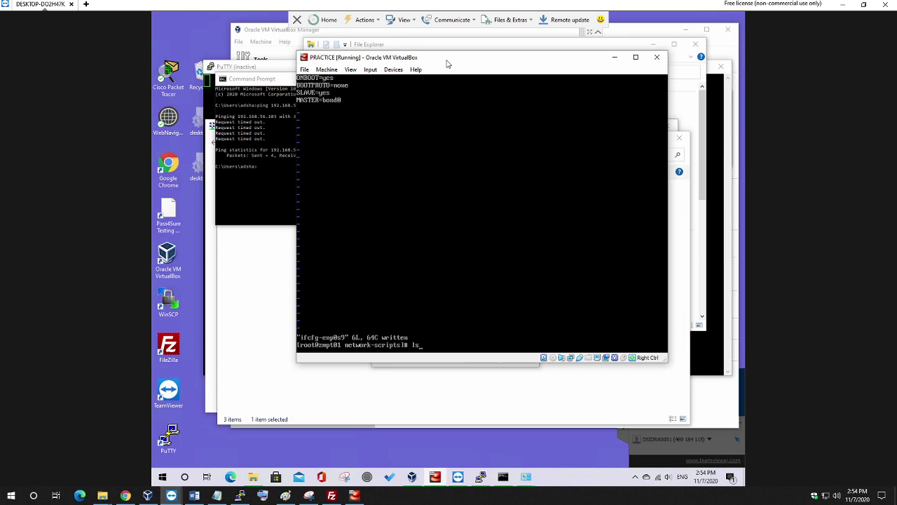
key("Return")
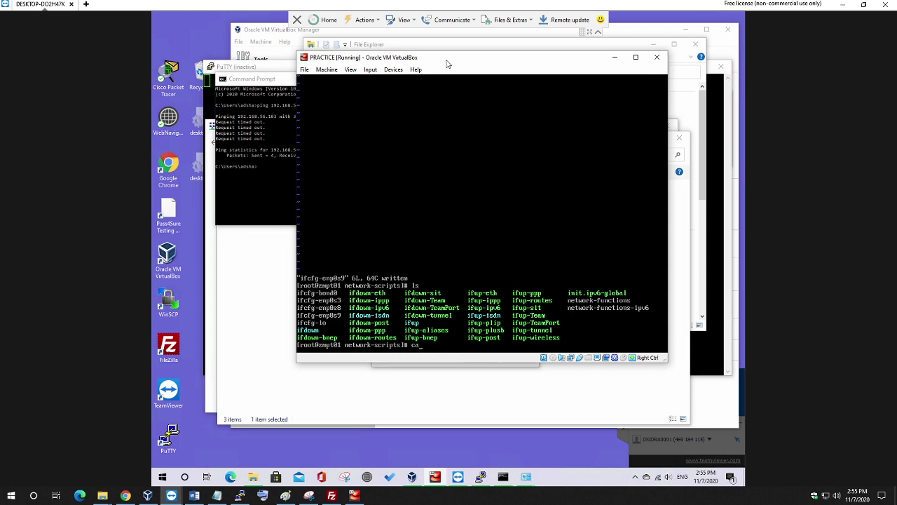
type("ifcfg-enp0s9")
key("Return")
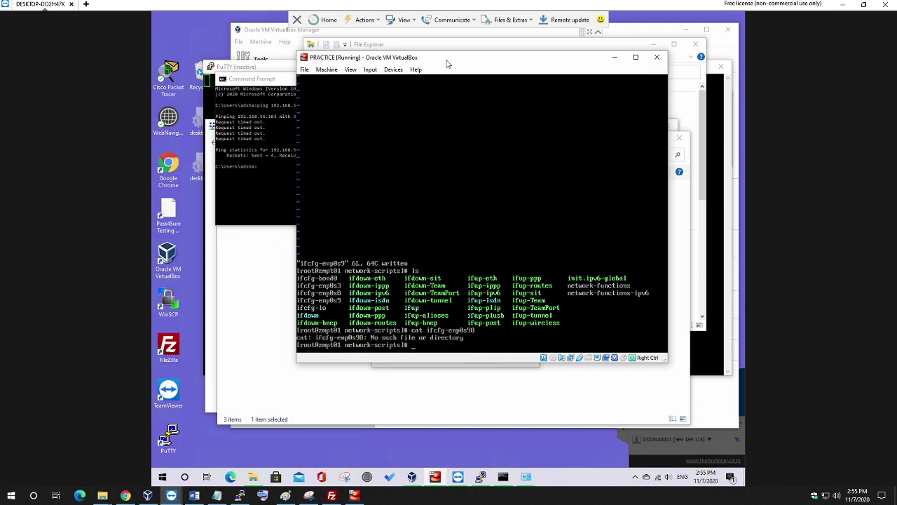
key("Up")
key("BackSpace")
key("BackSpace")
type("8")
key("Return")
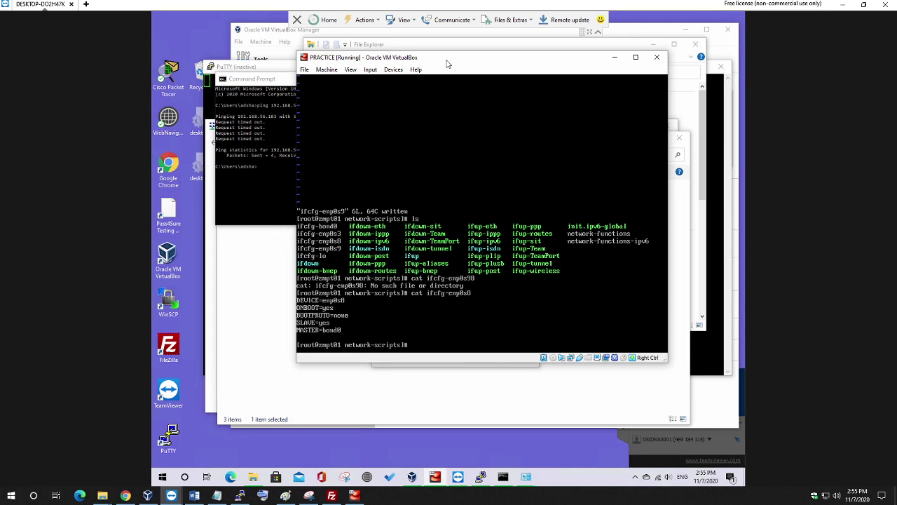
key("BackSpace")
key("BackSpace")
key("BackSpace")
key("ctrl+l")
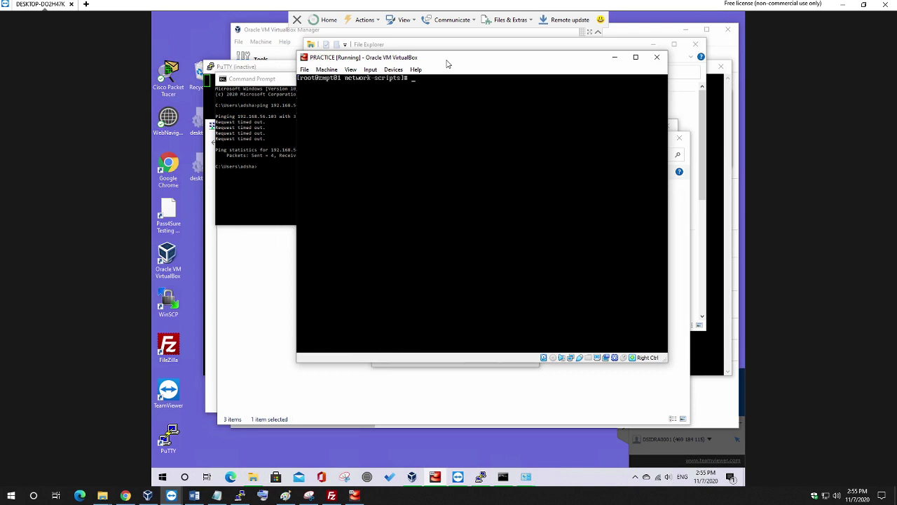
Check bond0 and its slaves with ip a, then reboot the VM with init 6.
type("ip a")
key("Return")
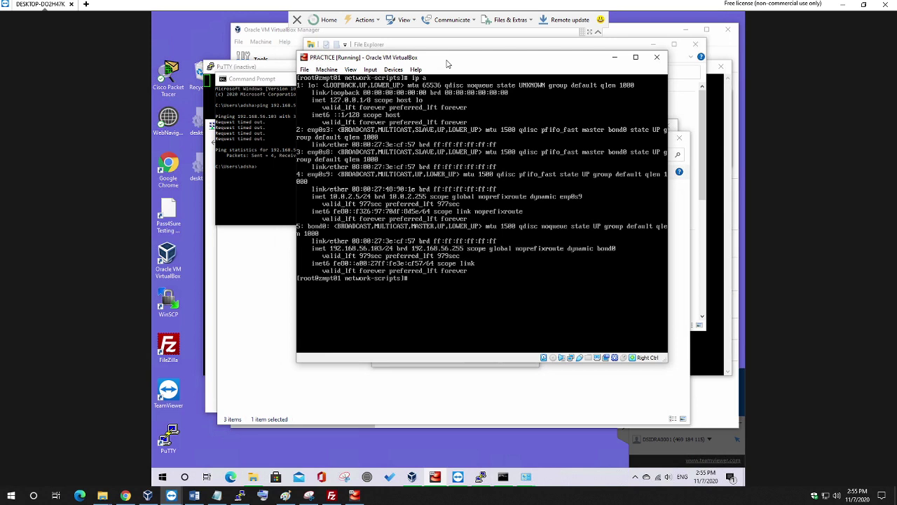
type("init 6")
key("Return")
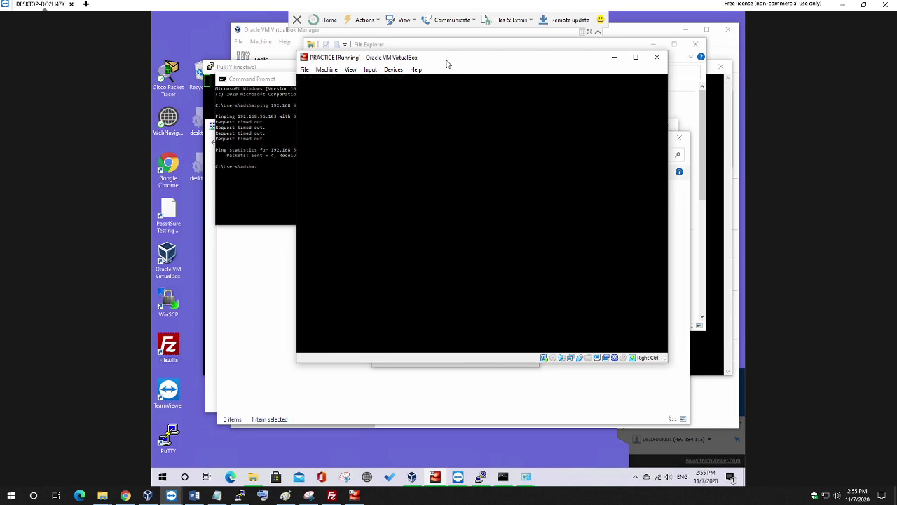
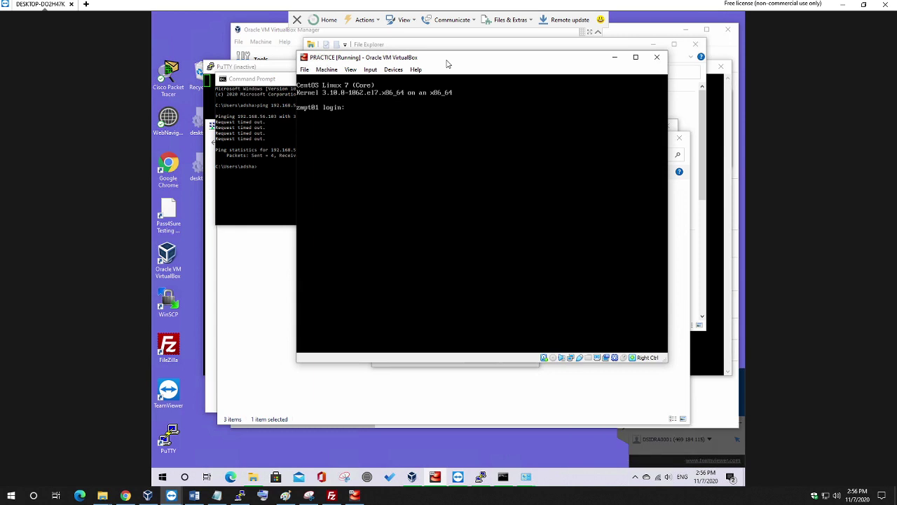
Log into the CentOS VM as root and list its network interfaces with ip a.
type("root")
key("Return")
key("Return")
type("ip a")
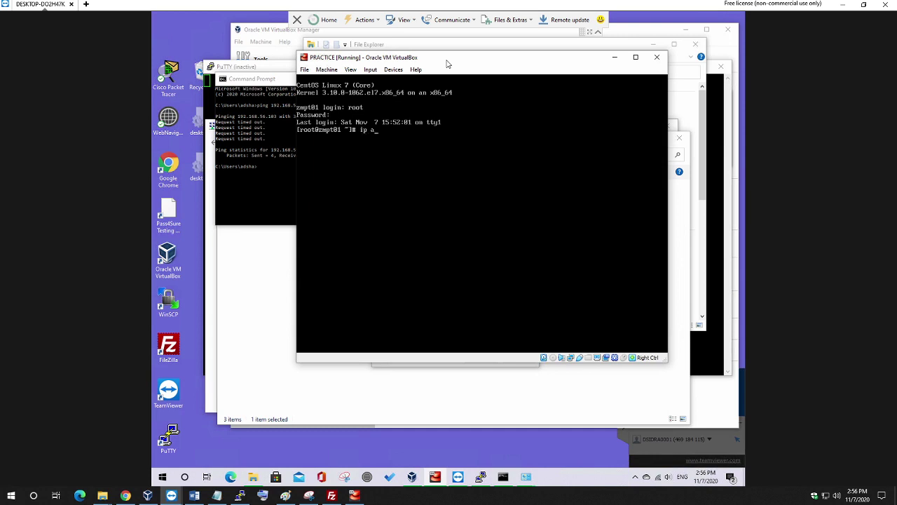
key("Return")
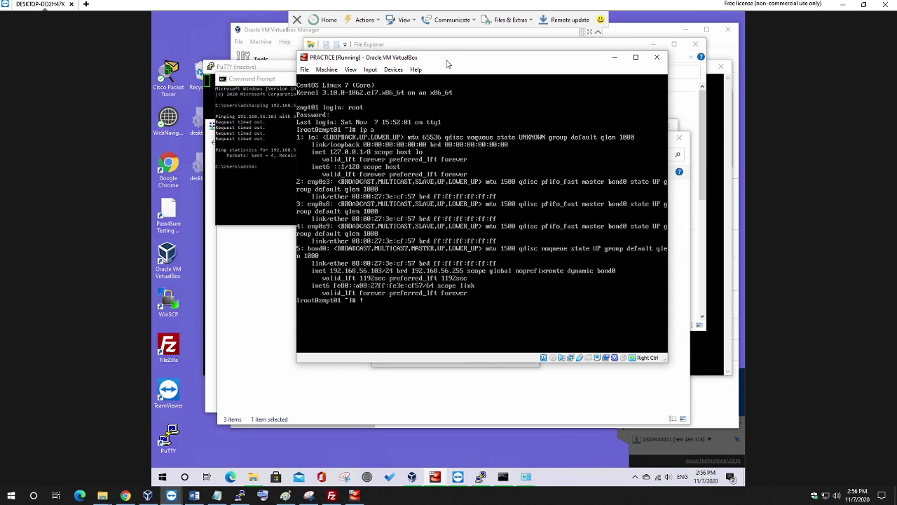
type("86")
key("Return")
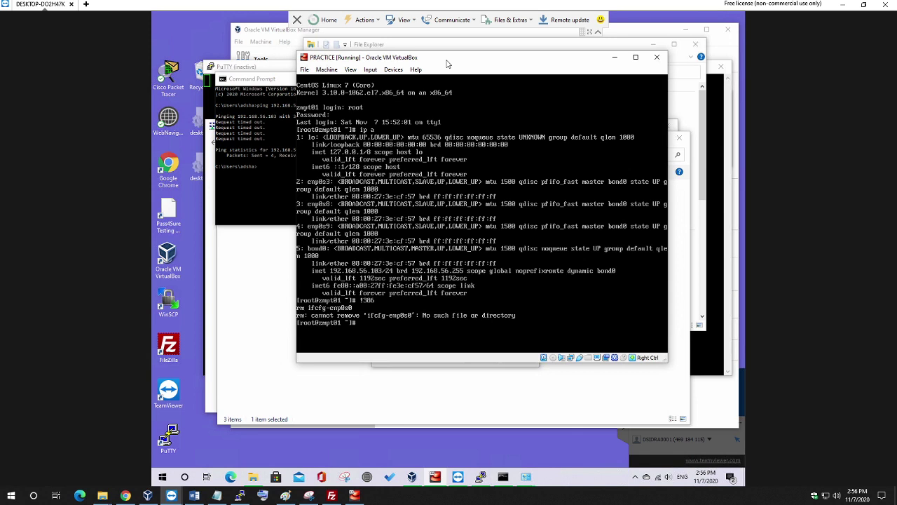
Change to /etc/sysconfig/network-scripts and list the files there.
type("cd /etc/sysconfig/network-sc")
key("Tab")
key("Return")
type("ls")
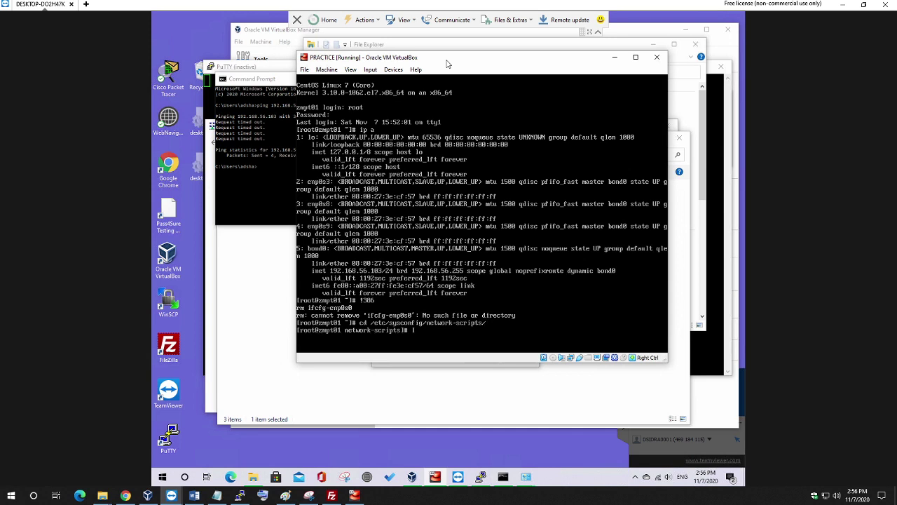
key("Return")
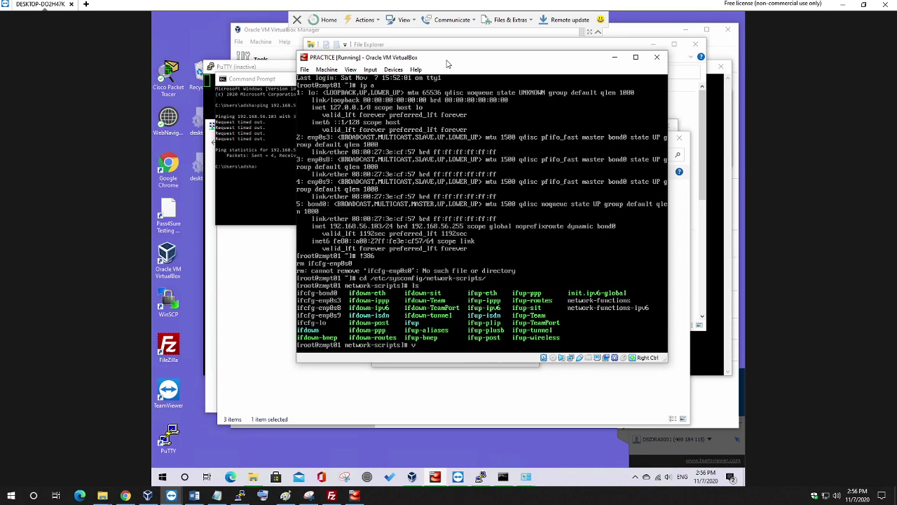
type("vi ifc")
key("Tab")
type("bo")
key("Tab")
key("Return")
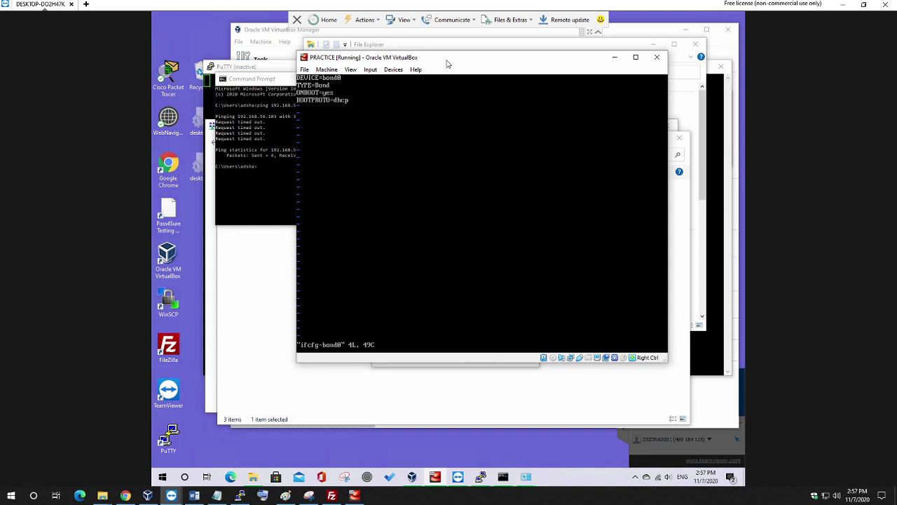
type(":q")
key("Return")
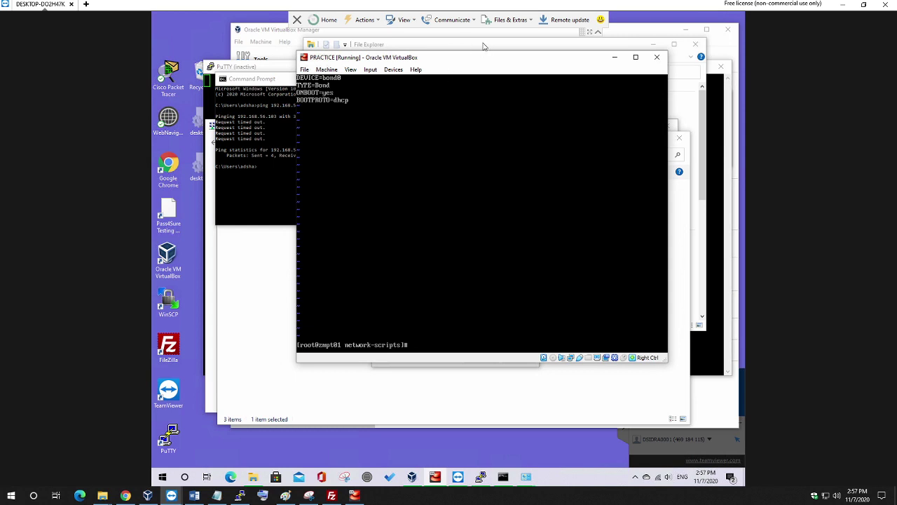
type("ls")
key("Return")
type("clear")
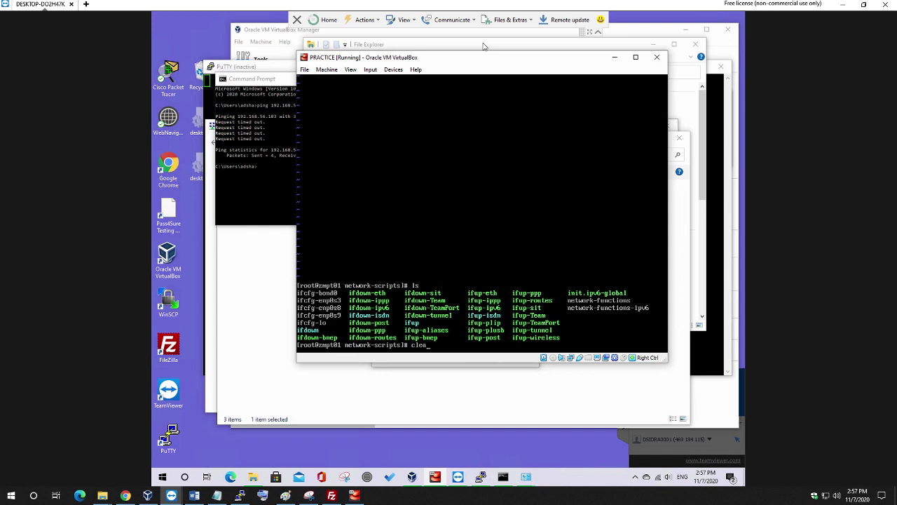
key("Return")
type("ls")
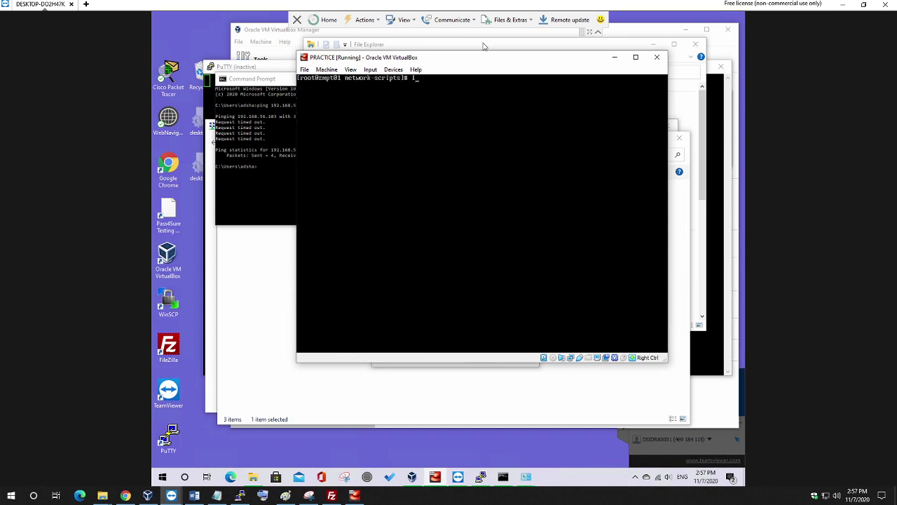
key("Return")
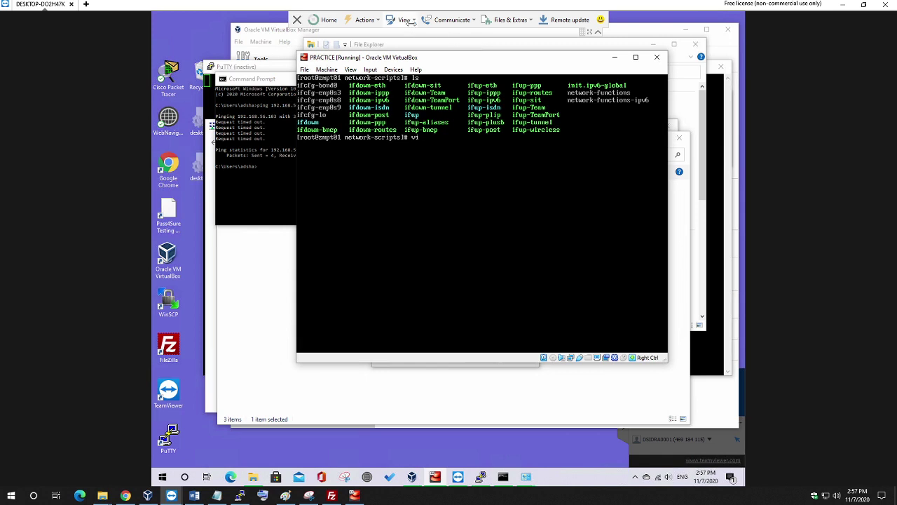
Rerun the ping to 192.168.56.103, stop it after it times out, and return to the VM.
left_click(263, 175)
key("Up")
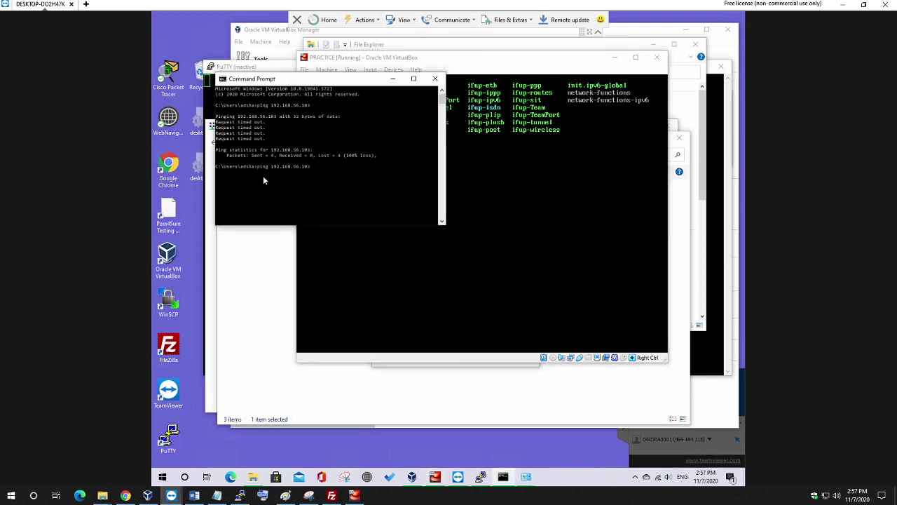
key("Return")
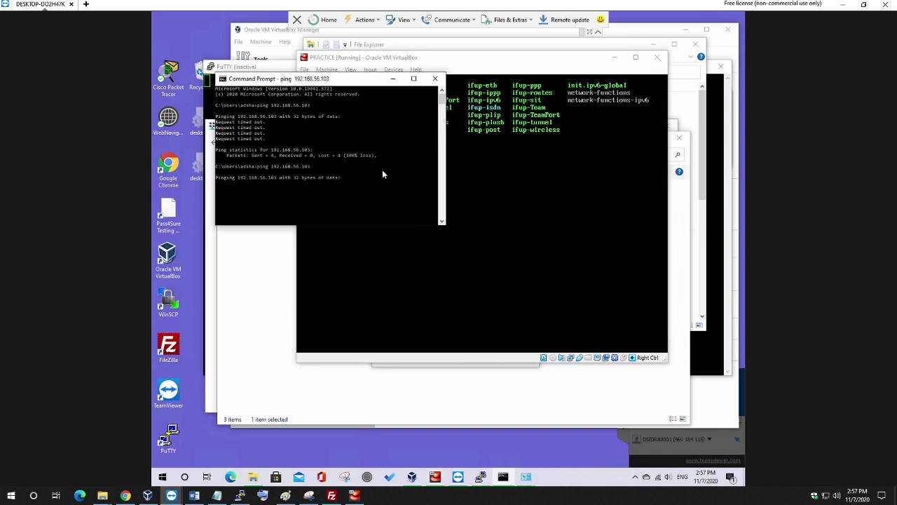
key("ctrl+c")
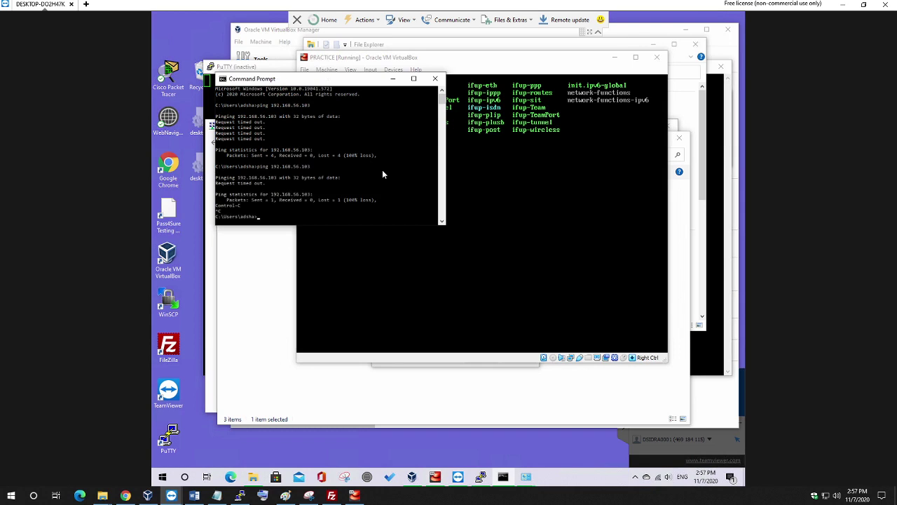
left_click(511, 62)
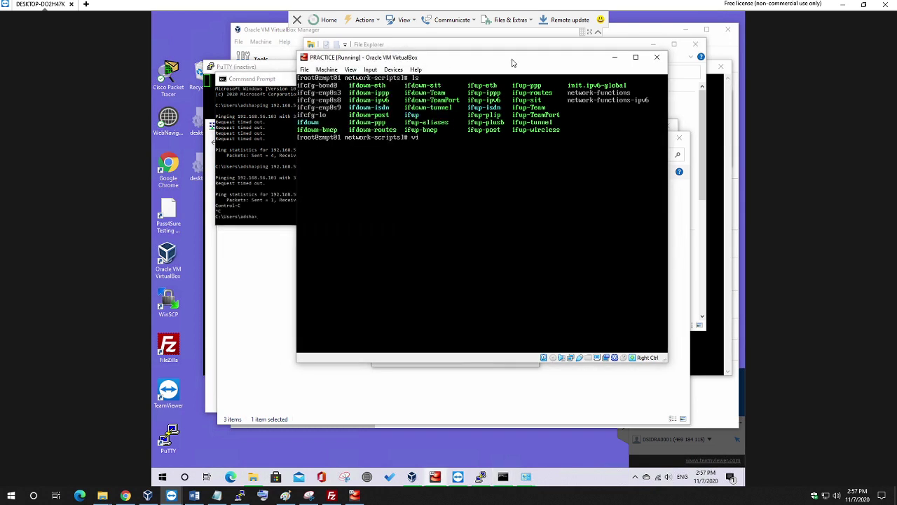
Open ifcfg-bond0 in the vi editor.
key("BackSpace")
key("BackSpace")
type("ls")
key("BackSpace")
key("BackSpace")
type("vi ifcfg-bond0")
key("Return")
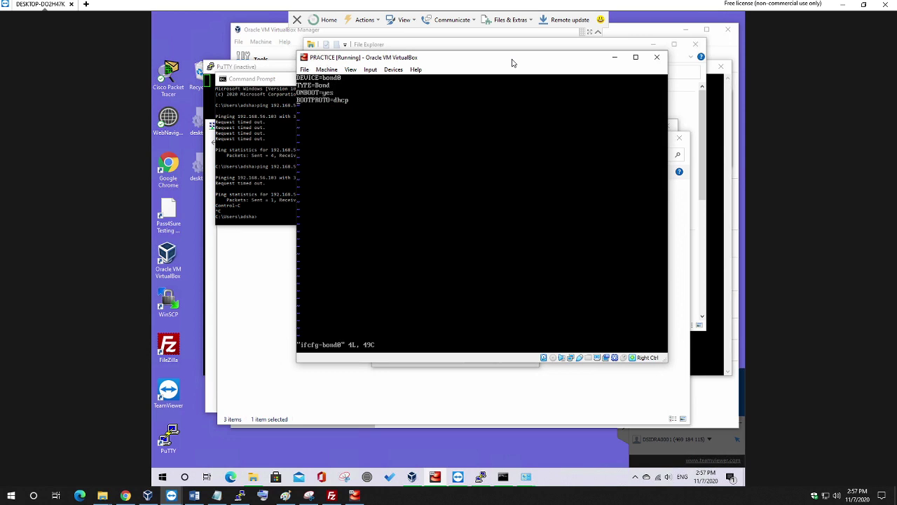
Set BOOTPROTO to static, add IPADDR=192.168.50.250 and NETMASK=255.255.255.0, and save the file.
key("i")
key("BackSpace")
key("BackSpace")
key("BackSpace")
key("BackSpace")
type("static")
key("Return")
type("IPADDR")
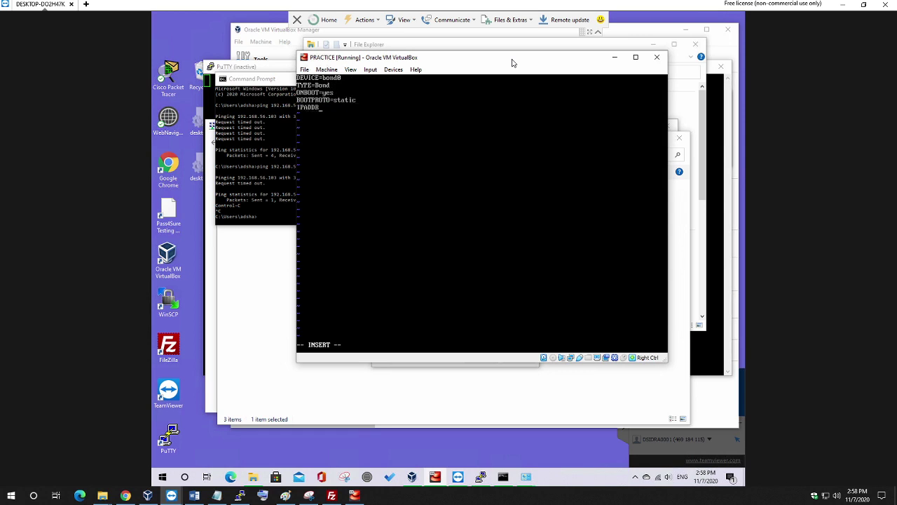
type("=")
type("192")
type(".168")
type(".50")
type(".250")
type("ET")
type("MASK")
type("=255.2")
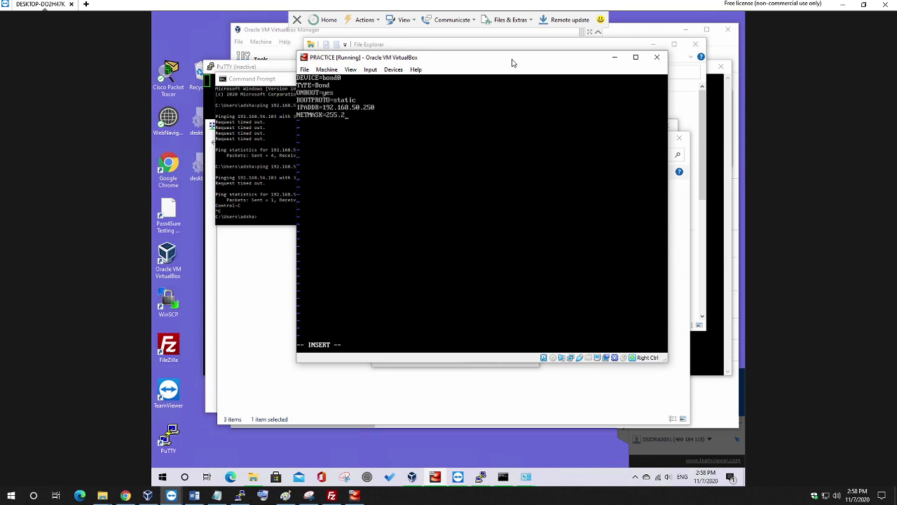
type("55.255.0")
key("Escape")
type(":x")
key("Return")
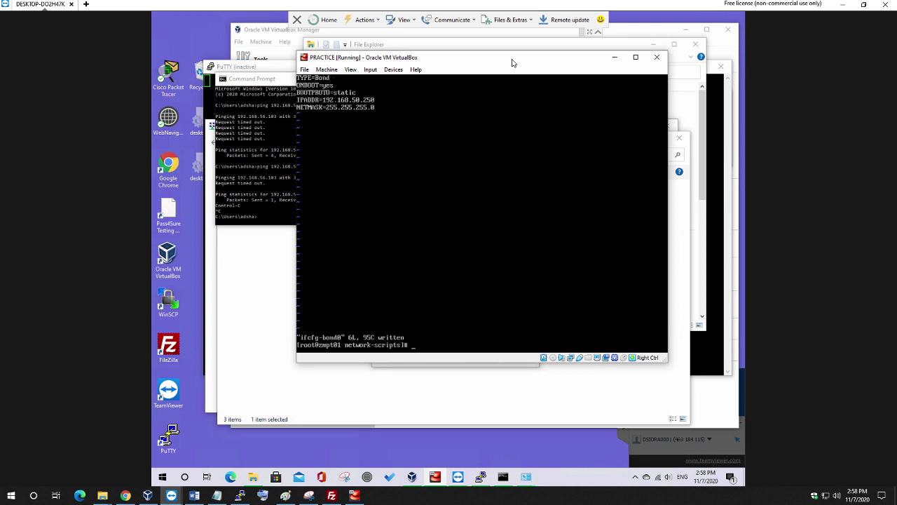
Reboot the VM with init 6 after the uppercase INIT 6 fails.
type("INIT 6")
key("Return")
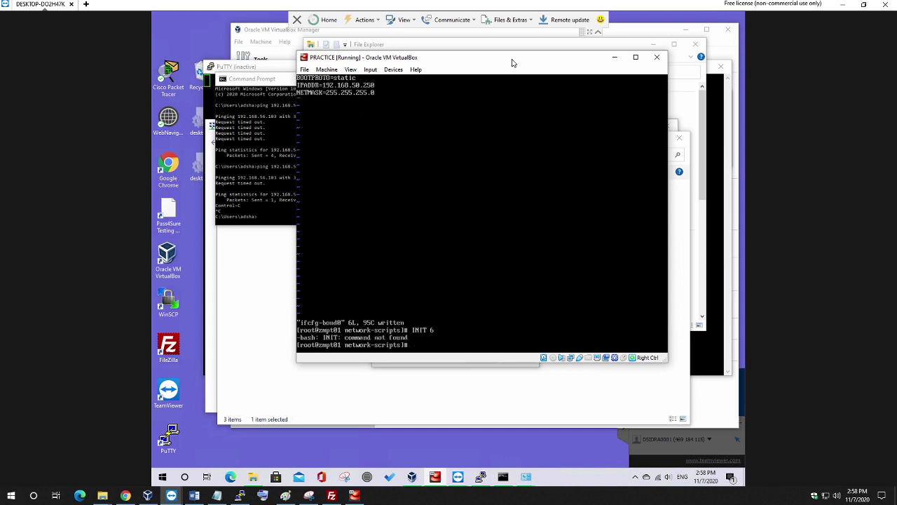
type("init 6")
key("Return")
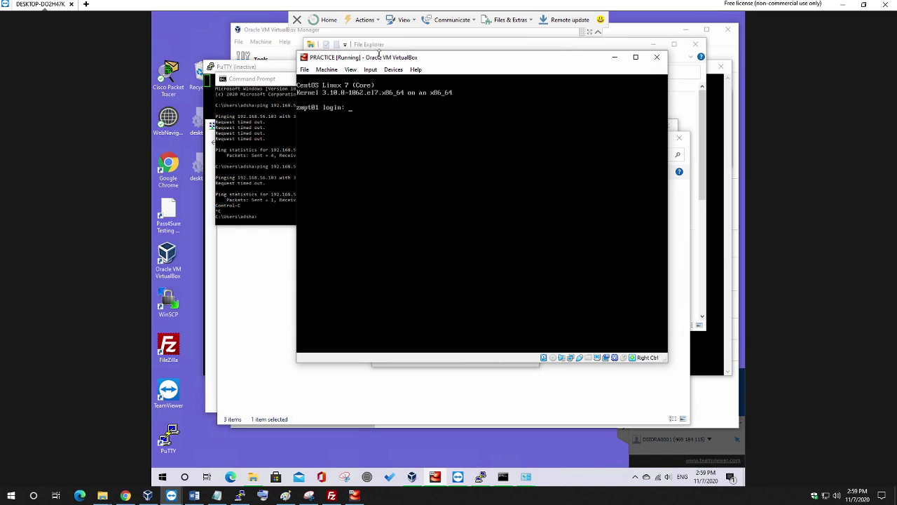
Log back in as root and confirm bond0 now holds 192.168.50.250/24.
type("root")
key("Return")
key("Return")
type("ip a")
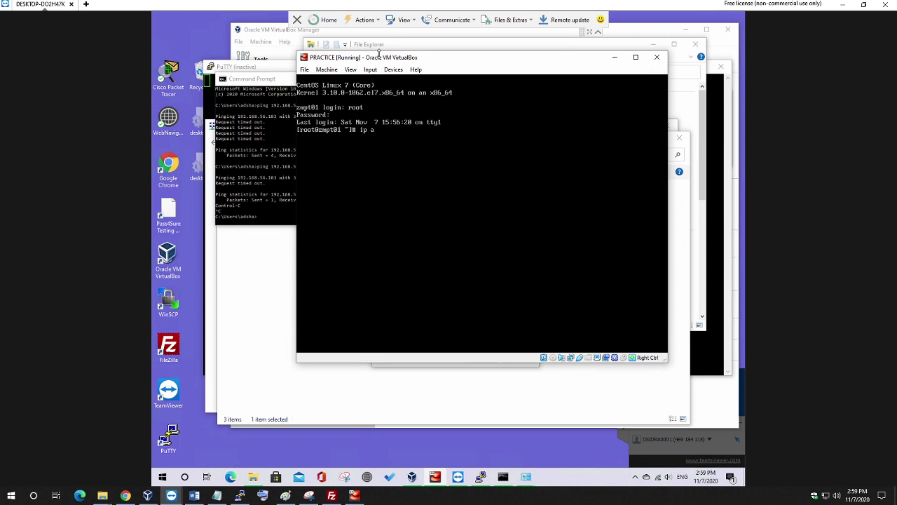
key("Return")
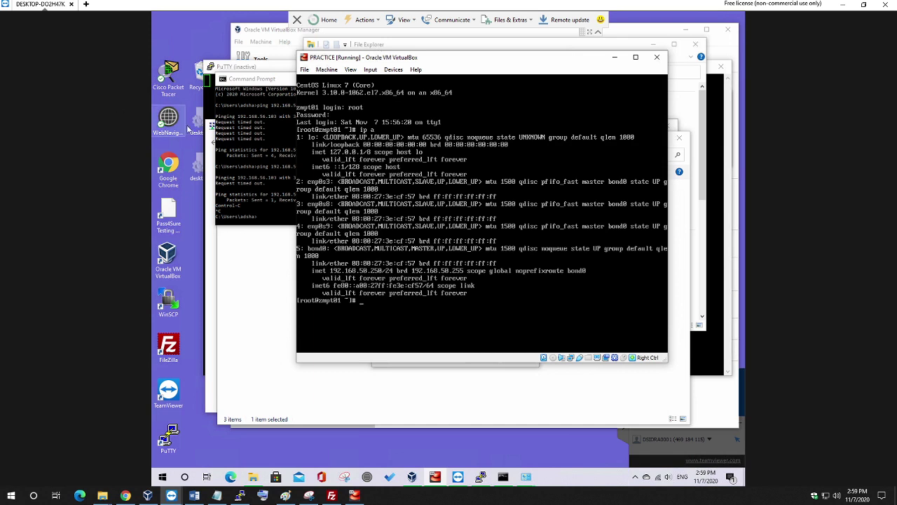
left_click(265, 168)
Ping 192.168.50.250 from Command Prompt and receive replies with TTL=64.
key("Up")
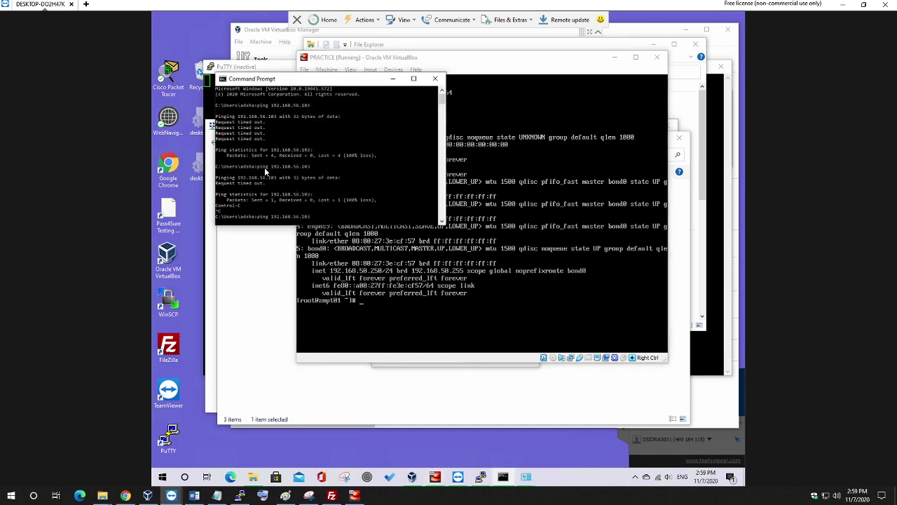
key("BackSpace")
key("BackSpace")
key("BackSpace")
key("BackSpace")
key("BackSpace")
type("0.250")
key("Return")
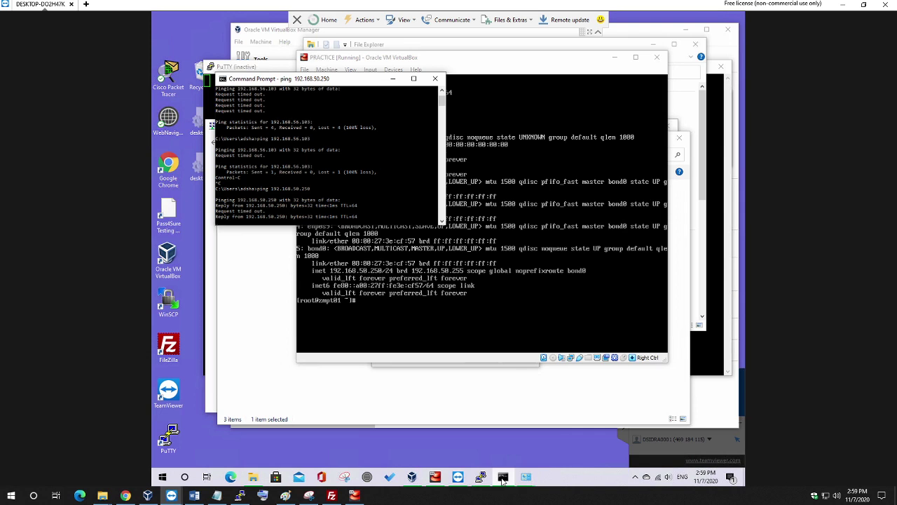
Close the old PuTTY window and save the PRACTICE session with host 192.168.50.250.
left_click(480, 478)
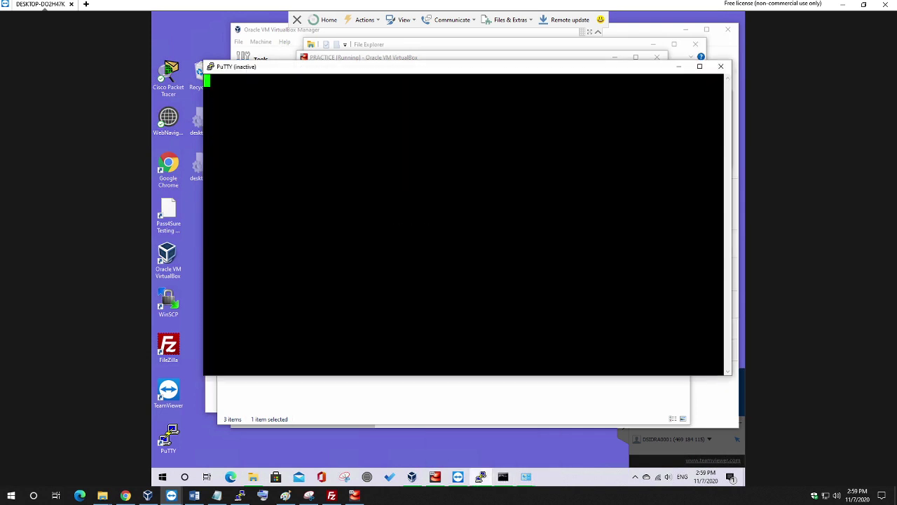
left_click(720, 66)
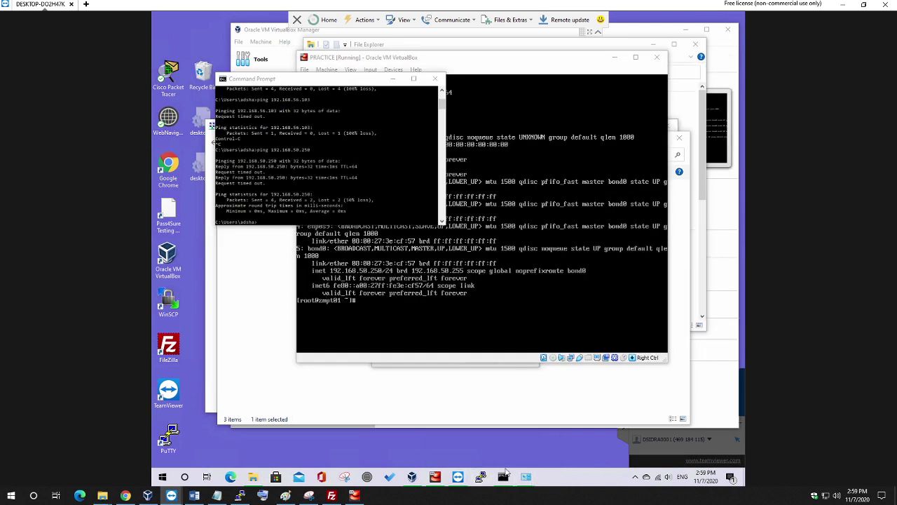
left_click(480, 477)
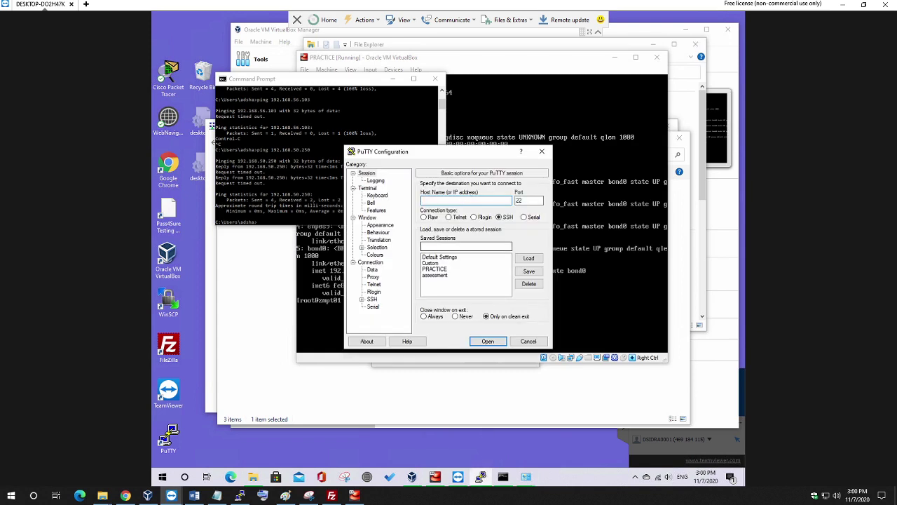
left_click(434, 269)
left_click(529, 257)
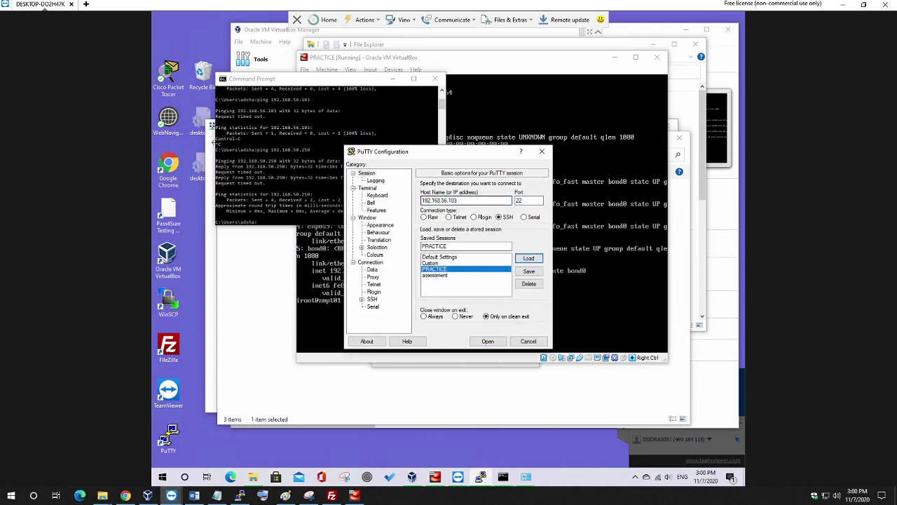
left_click_drag(456, 200, 441, 201)
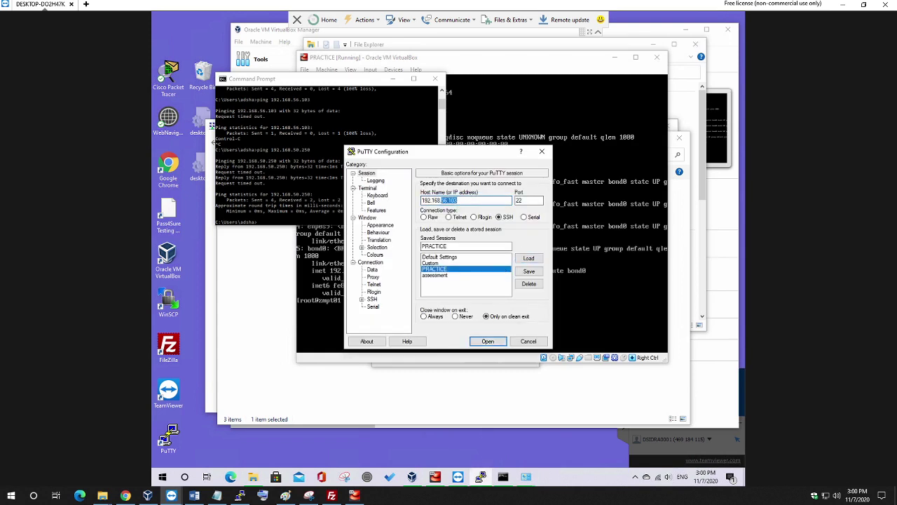
type("50.250")
left_click(528, 270)
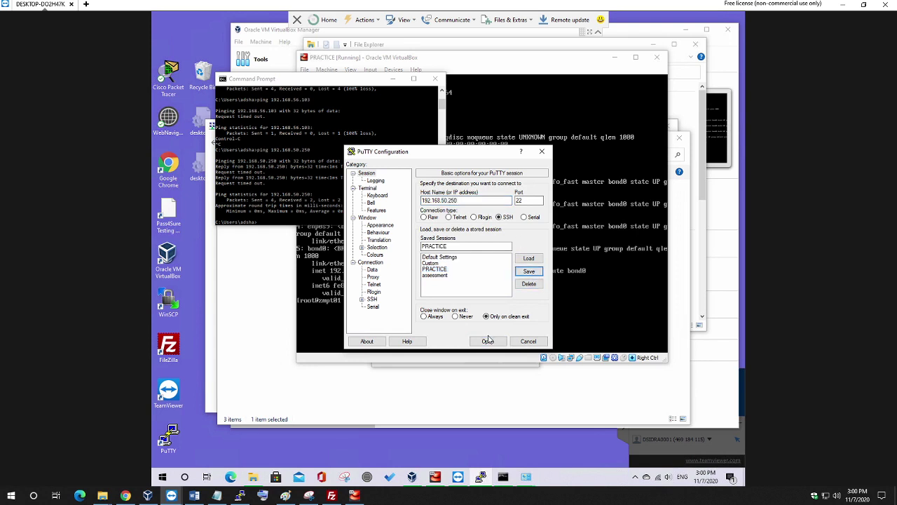
Connect to 192.168.50.250, accept the host key, and log in as root over SSH.
left_click(488, 342)
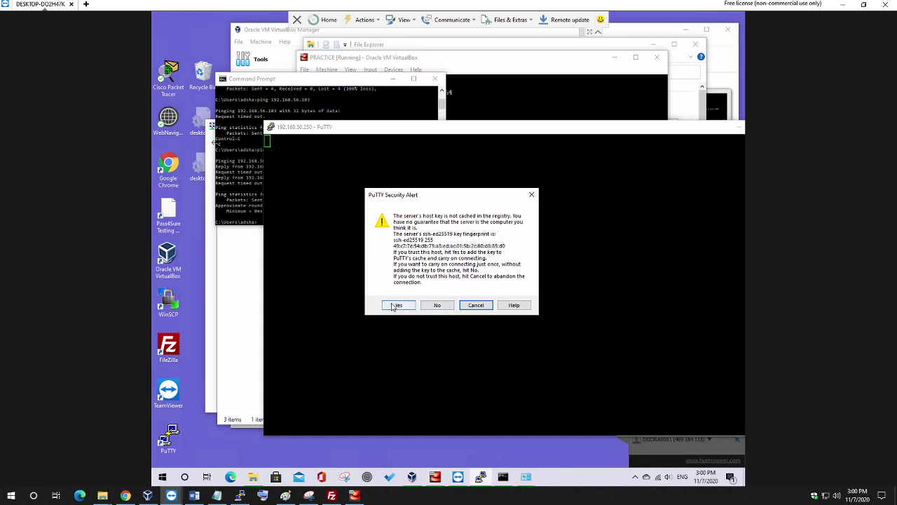
left_click(394, 307)
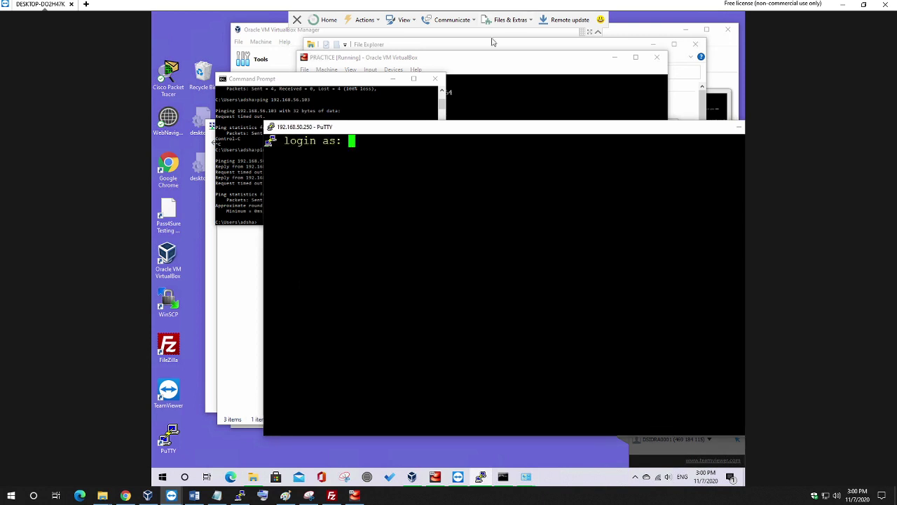
left_click(435, 78)
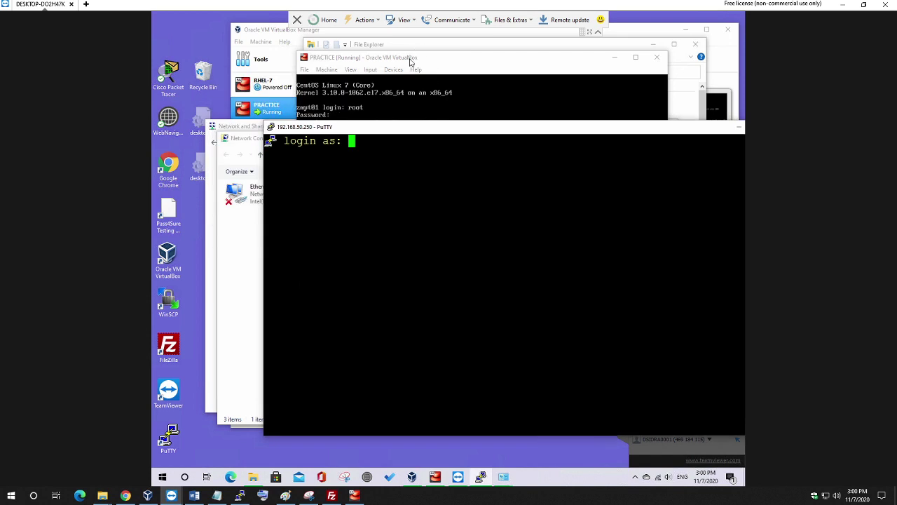
type("root")
key("Return")
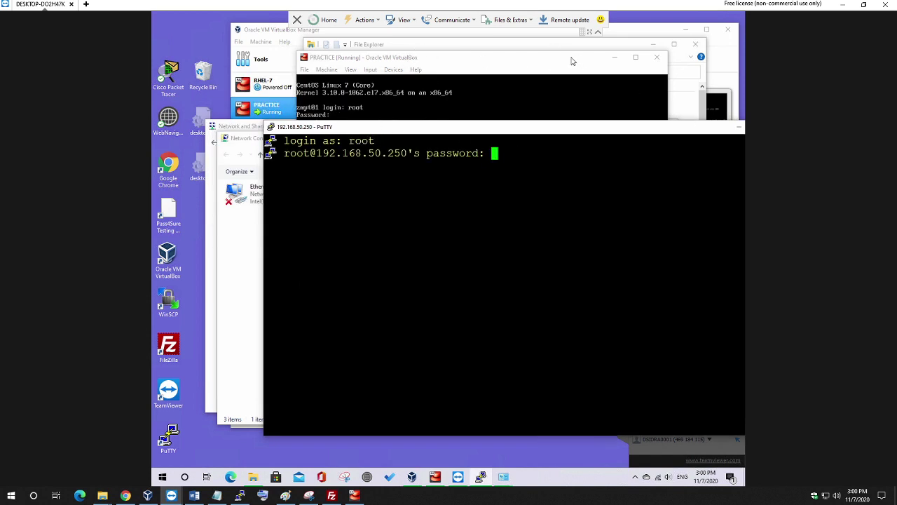
key("Return")
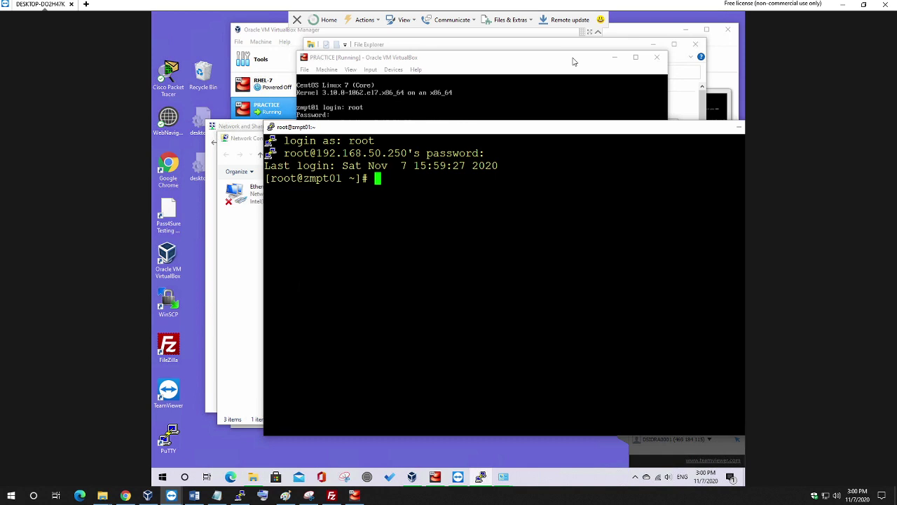
left_click(572, 62)
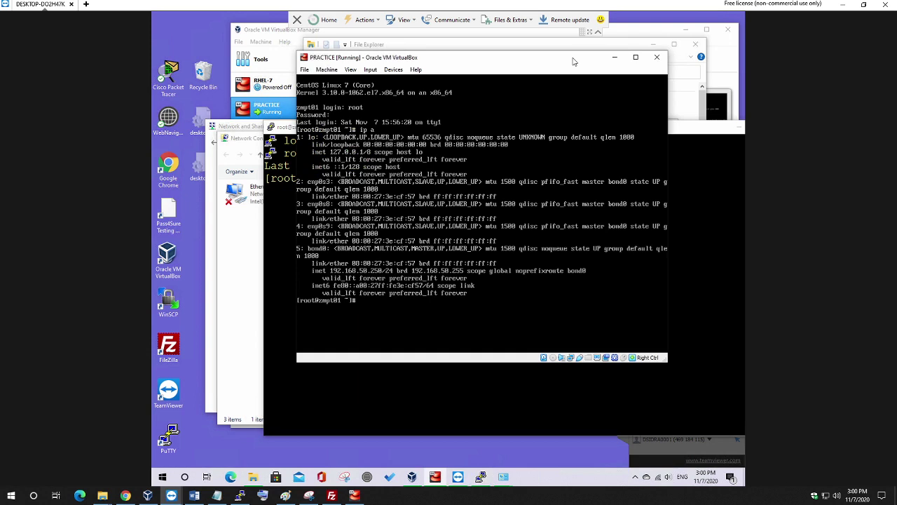
Reboot the PRACTICE guest with init 6 and wait for the login prompt.
type("init 6")
key("Return")
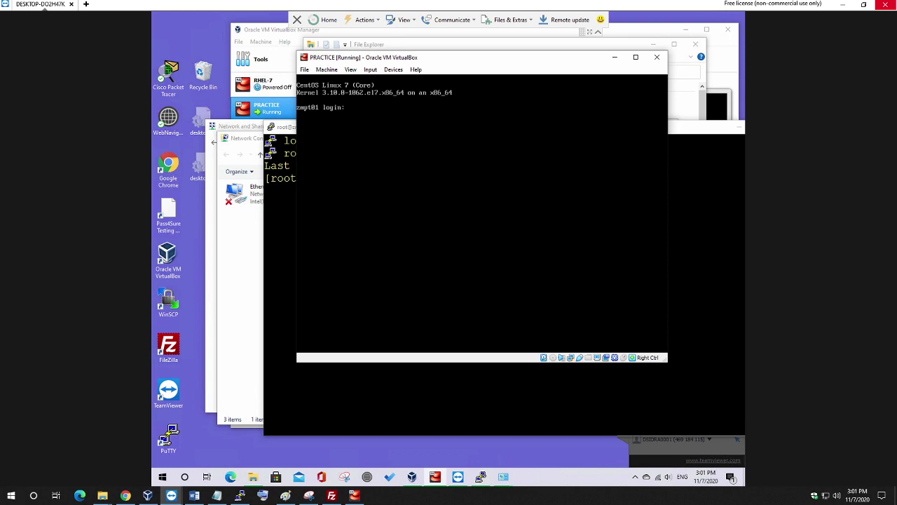
Log in as root after a few mistyped attempts and reboot the guest with init 6.
type("it")
key("BackSpace")
type("6")
key("Return")
type("redha")
key("Return")
type("t")
key("Return")
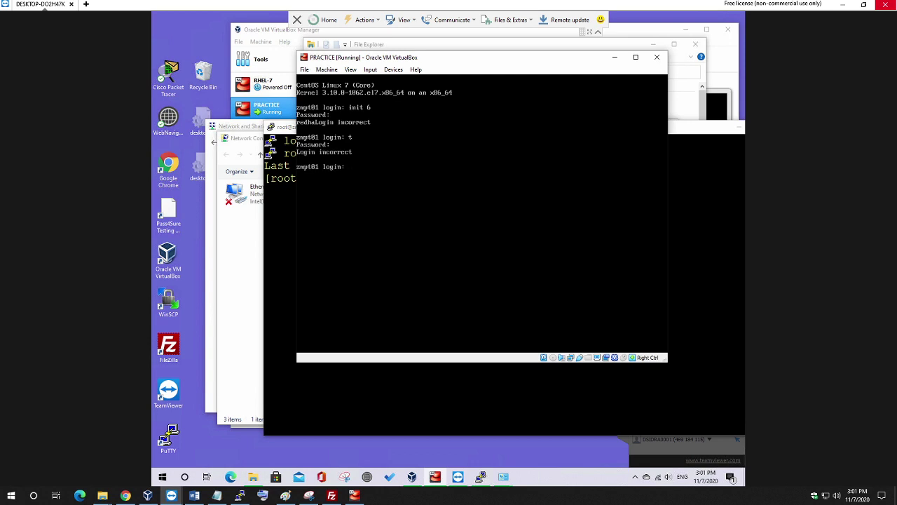
type("root")
key("Return")
key("Return")
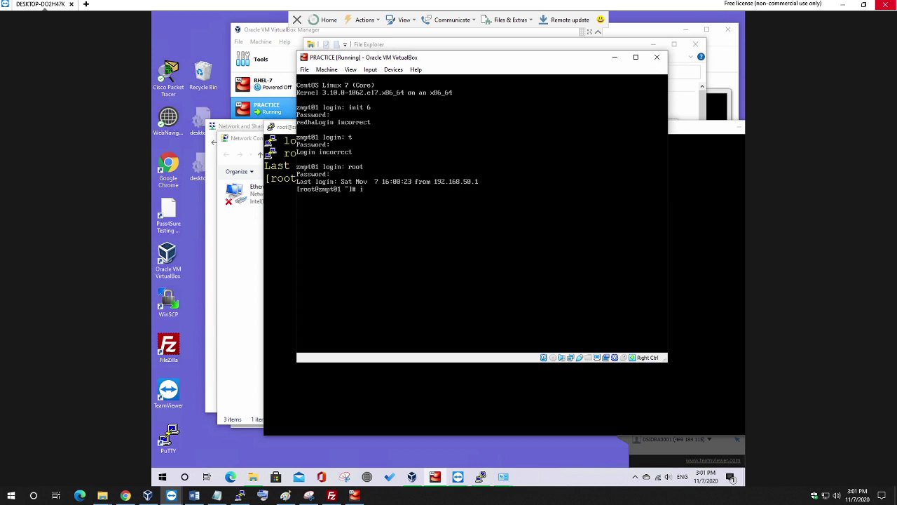
type("init 6")
key("Return")
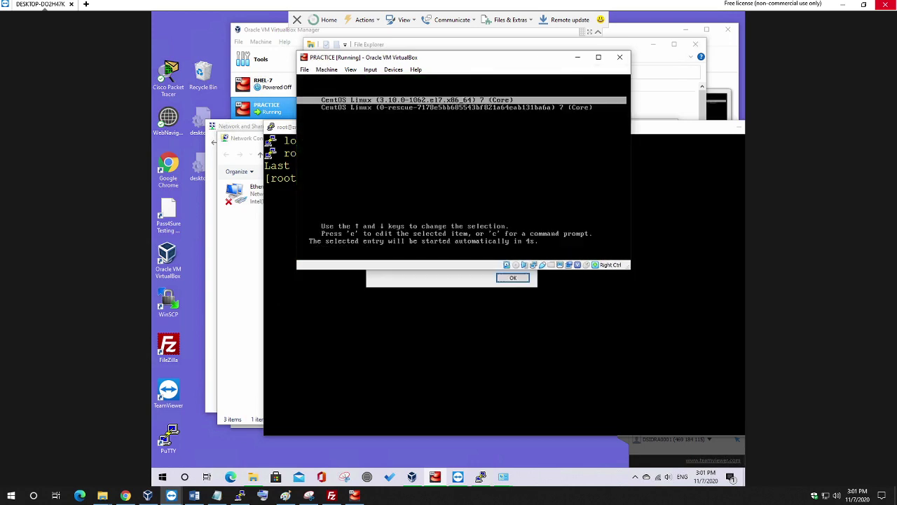
Stop the GRUB countdown, append rd.break to the linux16 kernel line, and boot it.
key("Up")
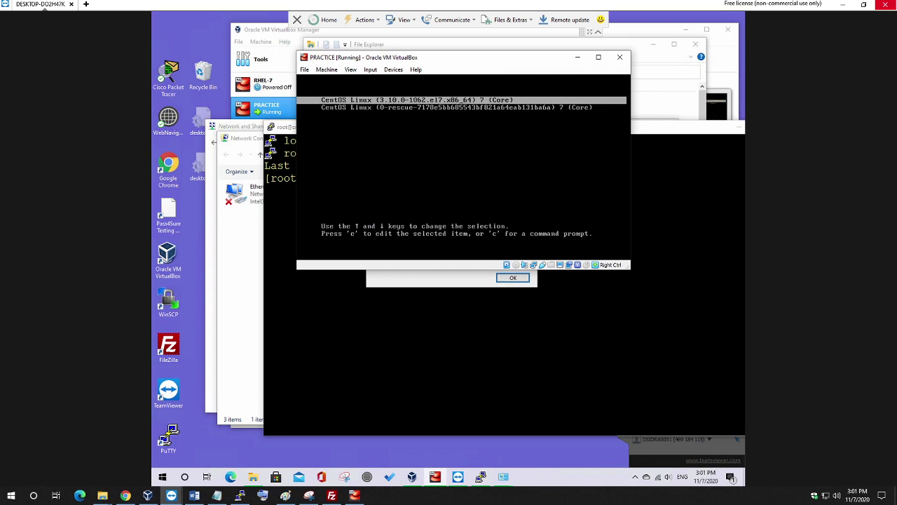
key("e")
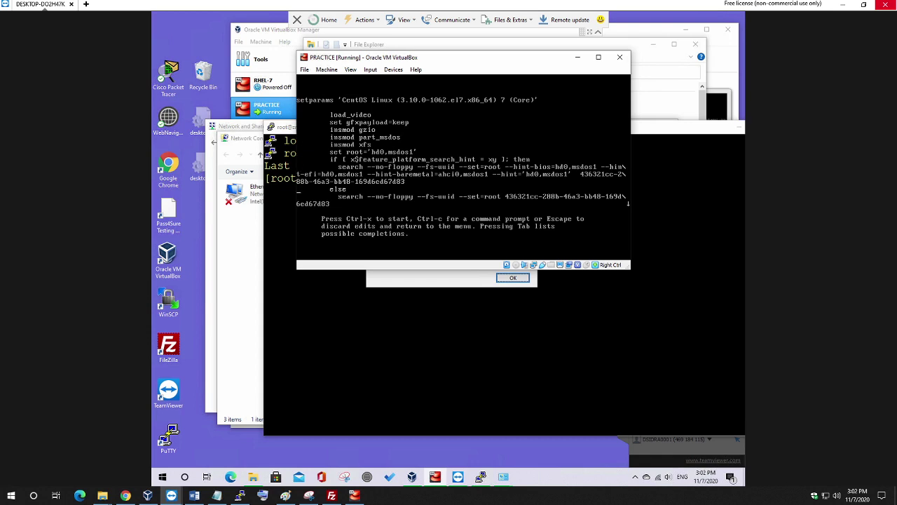
key("Down")
key("Down")
key("Down")
key("Down")
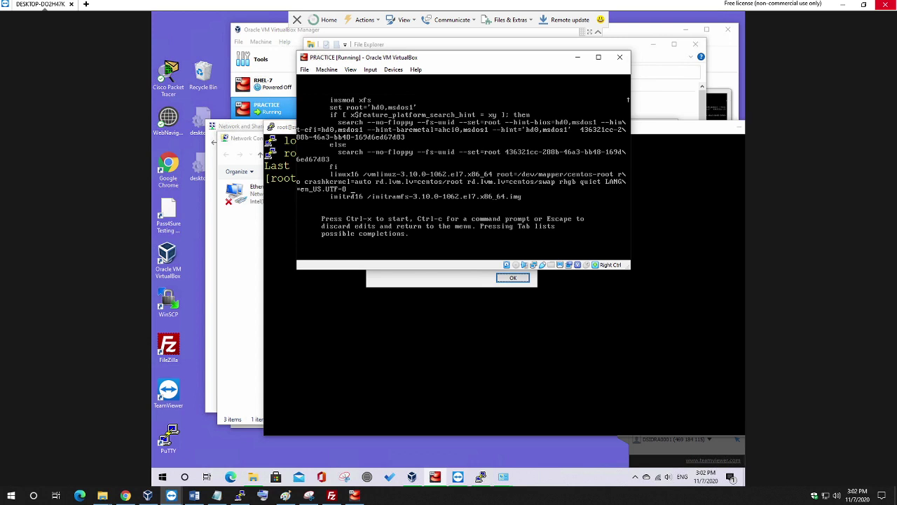
type("d.b")
type("ak")
key("ctrl+x")
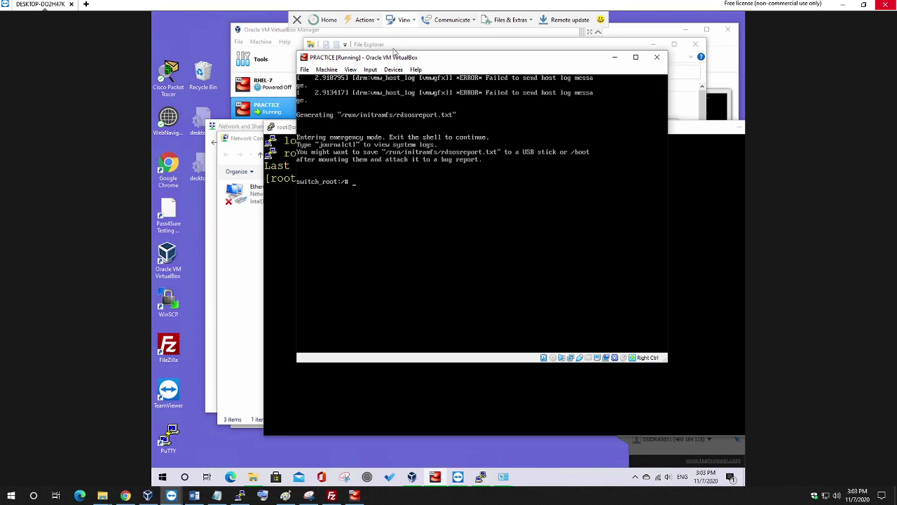
Close the TeamViewer session and scroll Word to the 'Type as shown' mount and chroot steps.
left_click(296, 20)
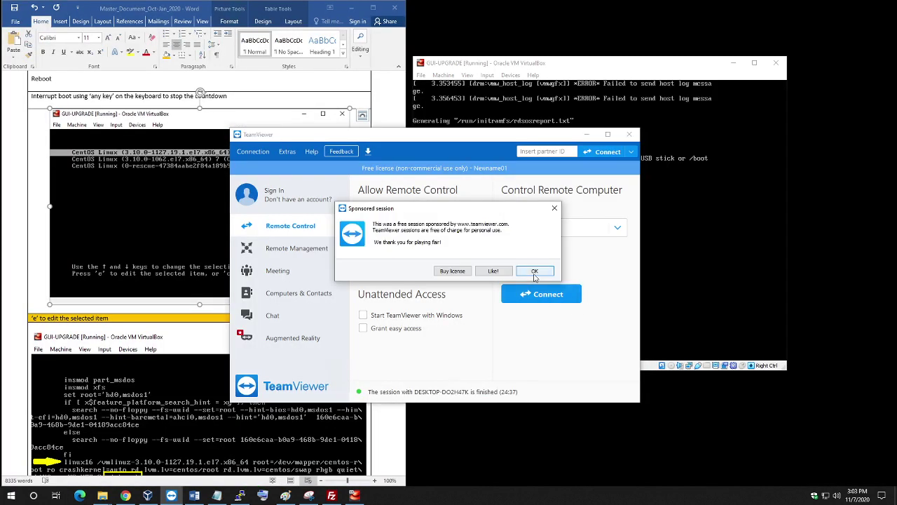
left_click(535, 271)
left_click(585, 135)
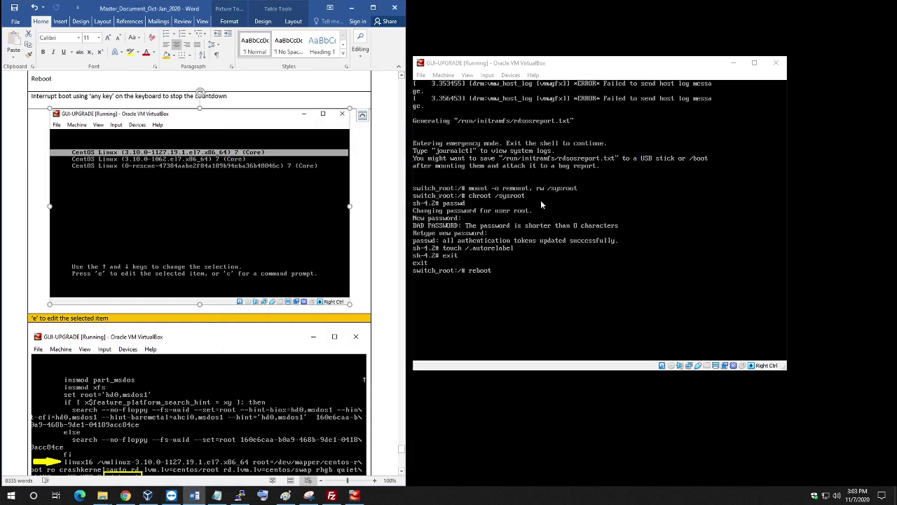
scroll(283, 250, "down", 15)
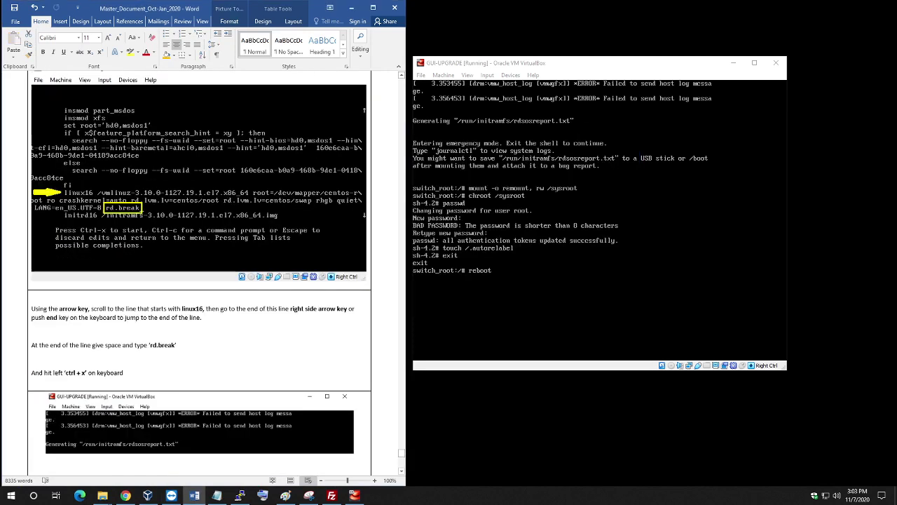
scroll(292, 246, "down", 8)
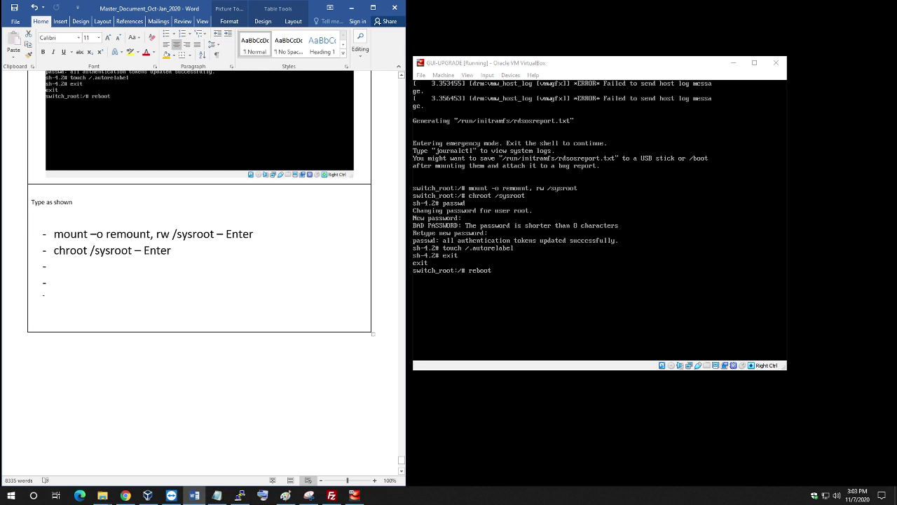
Bold the word Enter on the mount and chroot lines.
left_click_drag(226, 234, 250, 234)
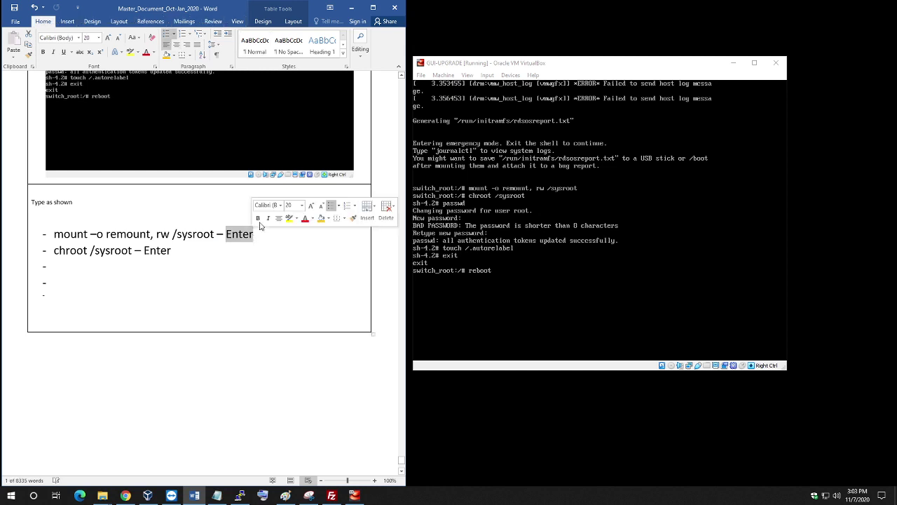
left_click(258, 218)
double_click(157, 250)
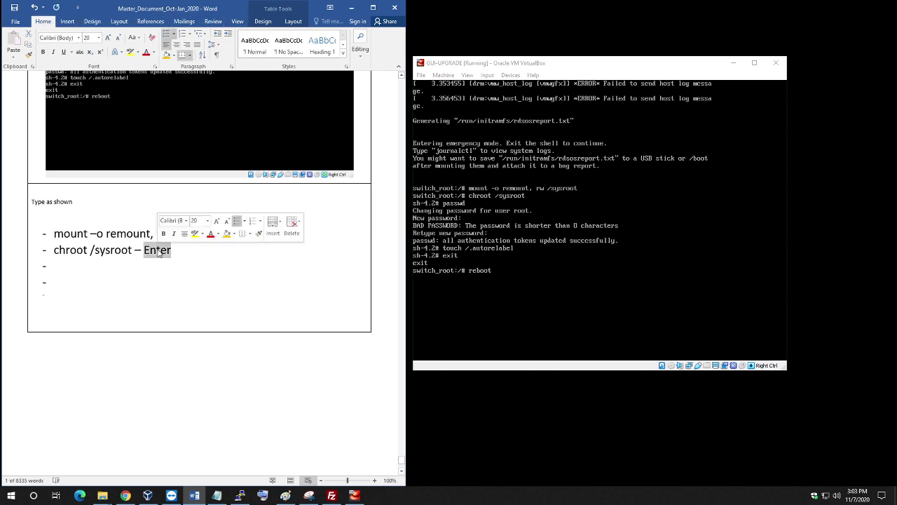
left_click(163, 233)
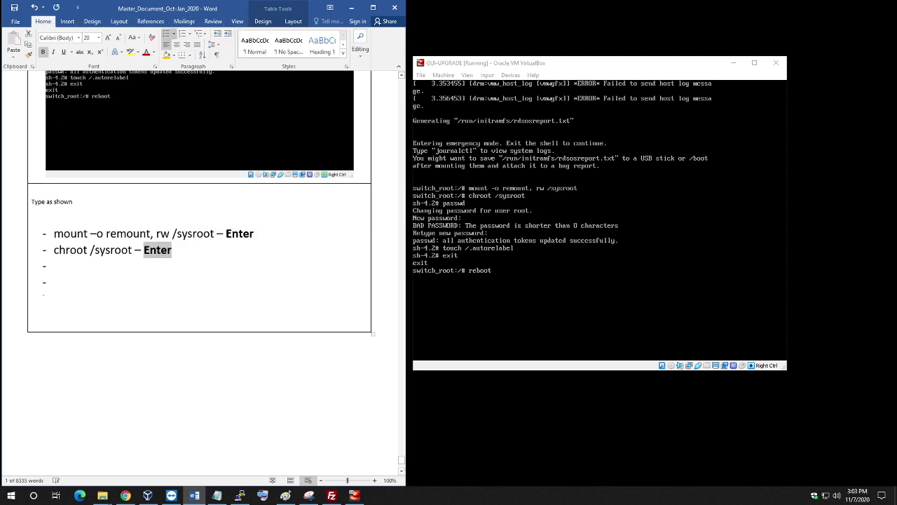
Type 'passwd - Enter' on the third bullet and start a new bullet below it.
left_click(53, 266)
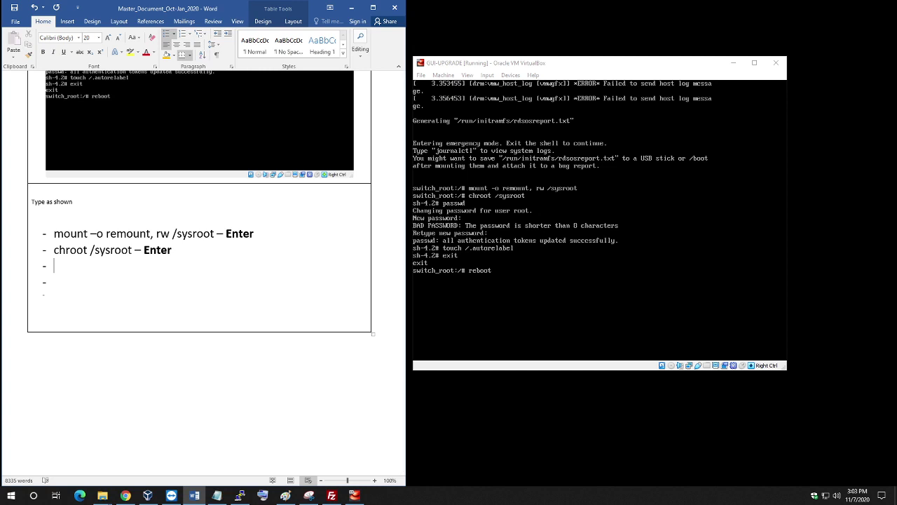
type("passwd - enter")
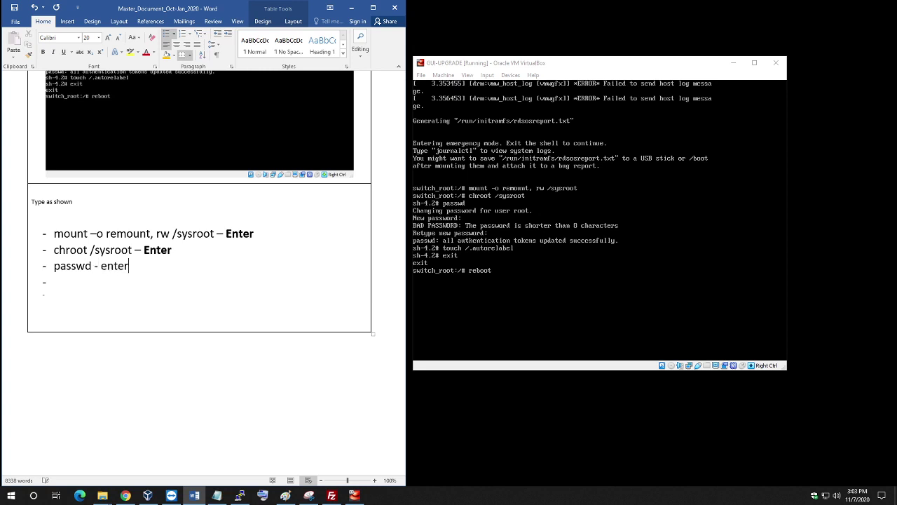
key("BackSpace")
key("BackSpace")
key("BackSpace")
key("BackSpace")
key("BackSpace")
type("Enter")
key("Return")
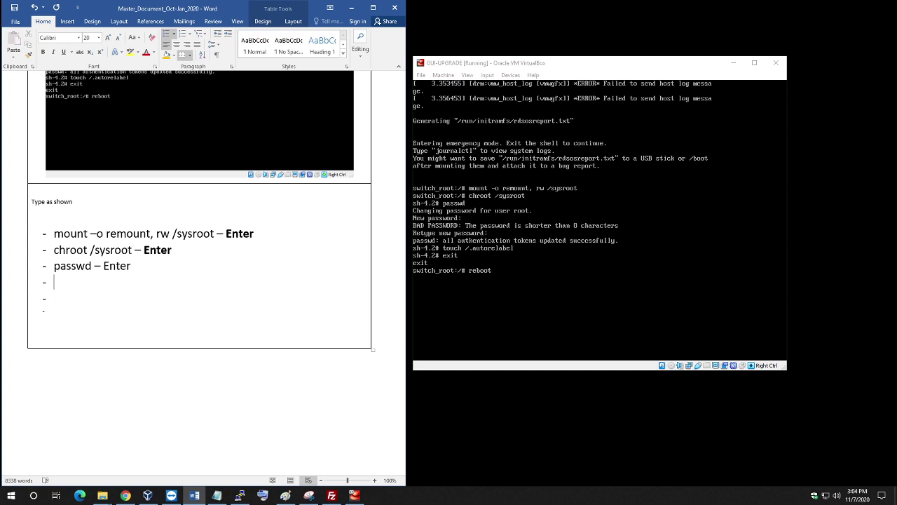
double_click(117, 265)
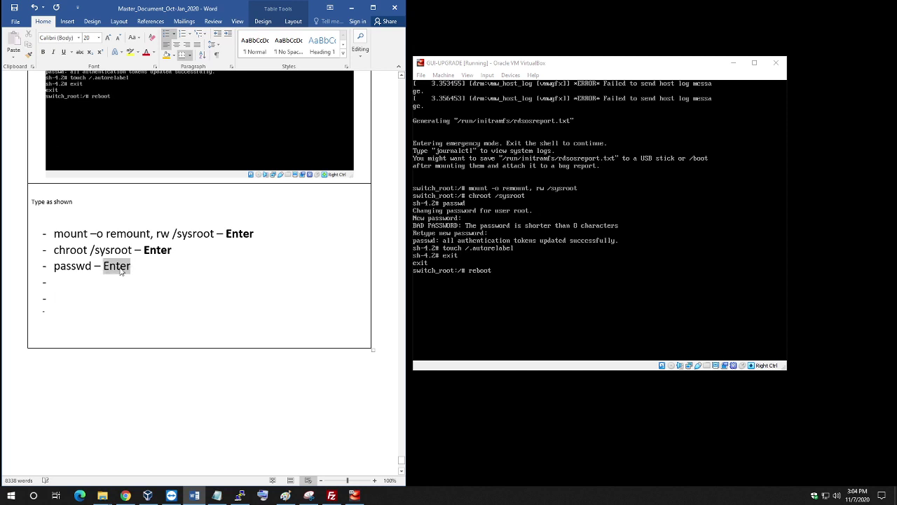
Bold Enter on the passwd line, then add bullets 'touch /.autorelabel - Enter', 'exit' and 'reboot'.
key("ctrl+b")
left_click(55, 281)
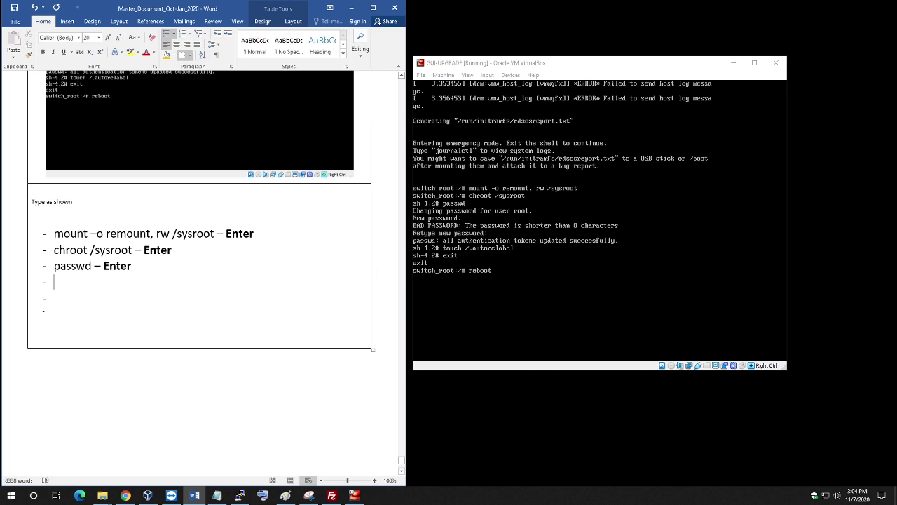
type("touch")
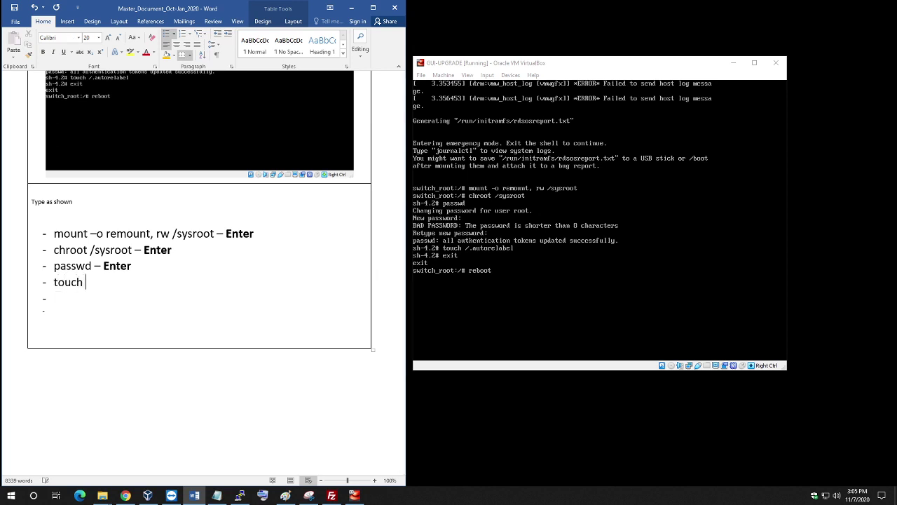
type(" /.autorelabel - ent")
key("BackSpace")
key("BackSpace")
key("BackSpace")
type("Enter")
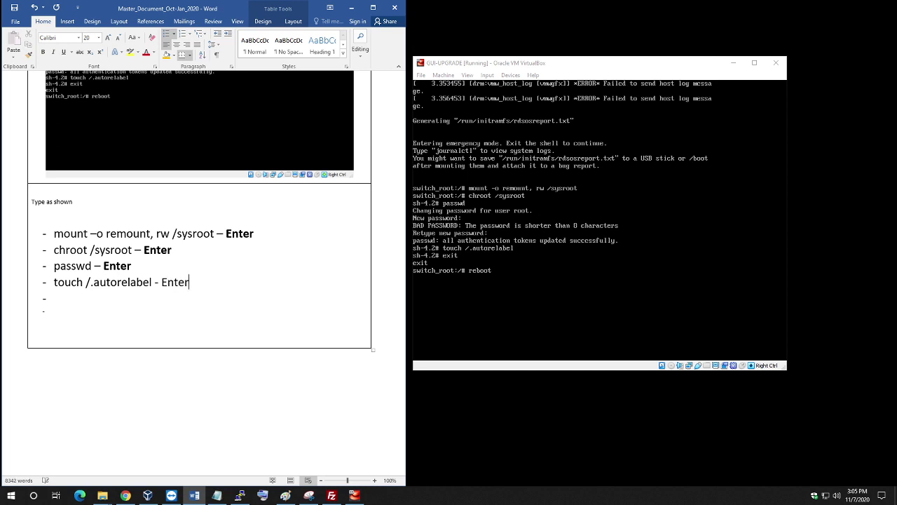
key("Return")
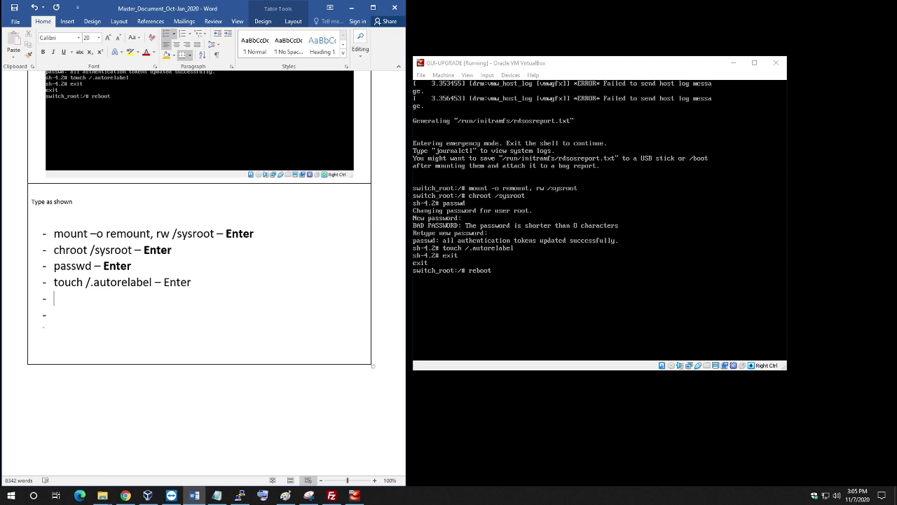
type("exit")
key("Return")
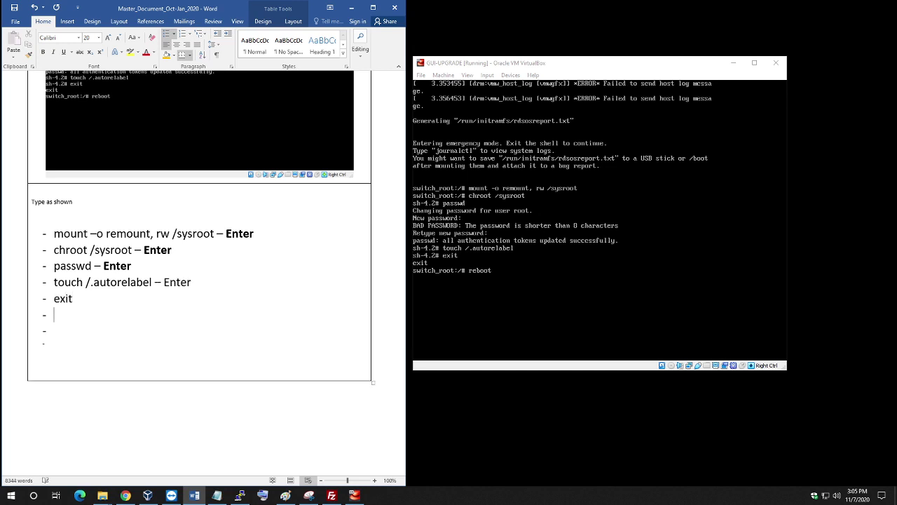
type("reboot")
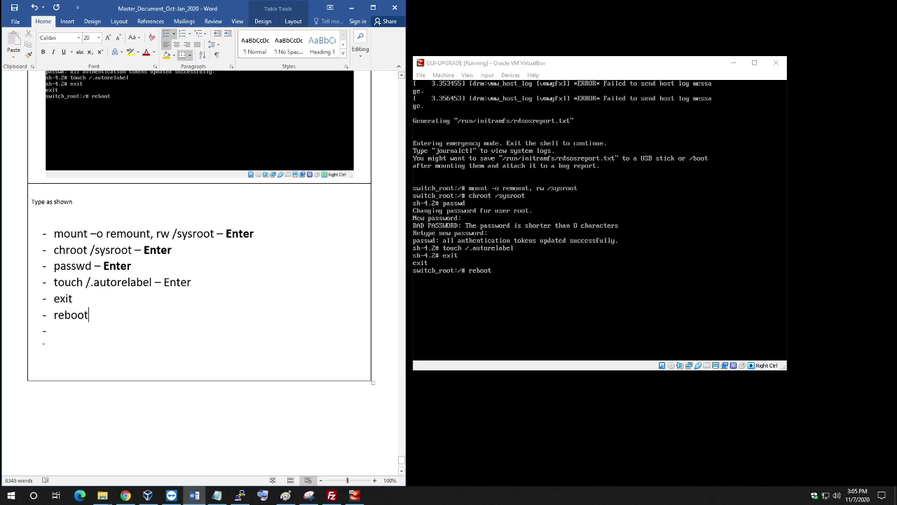
Bold the word Enter on the touch /.autorelabel line.
double_click(177, 281)
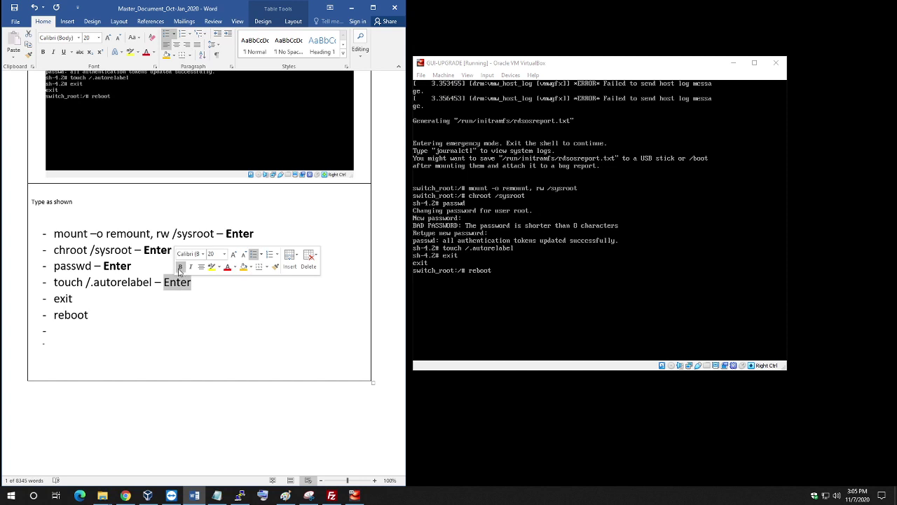
left_click(179, 267)
left_click(89, 314)
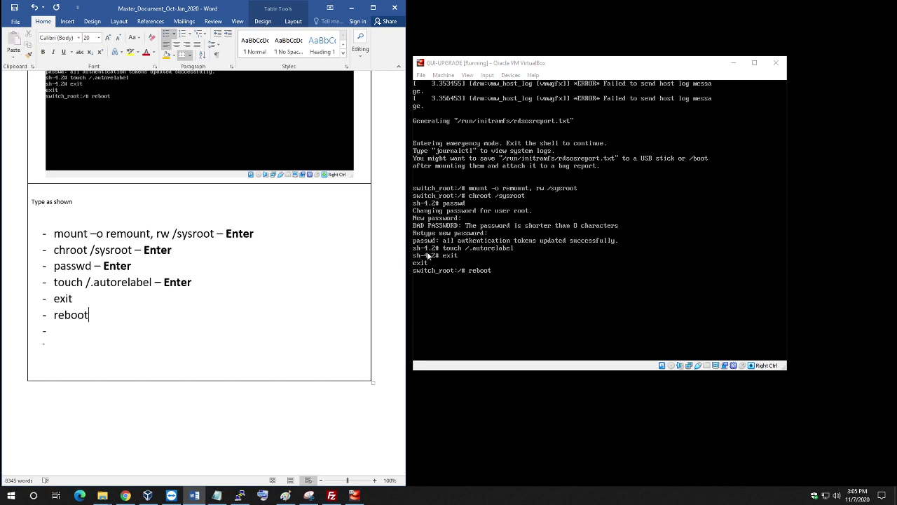
Select the terminal screenshot picture in the document, then switch to Paint.
scroll(340, 241, "up", 3)
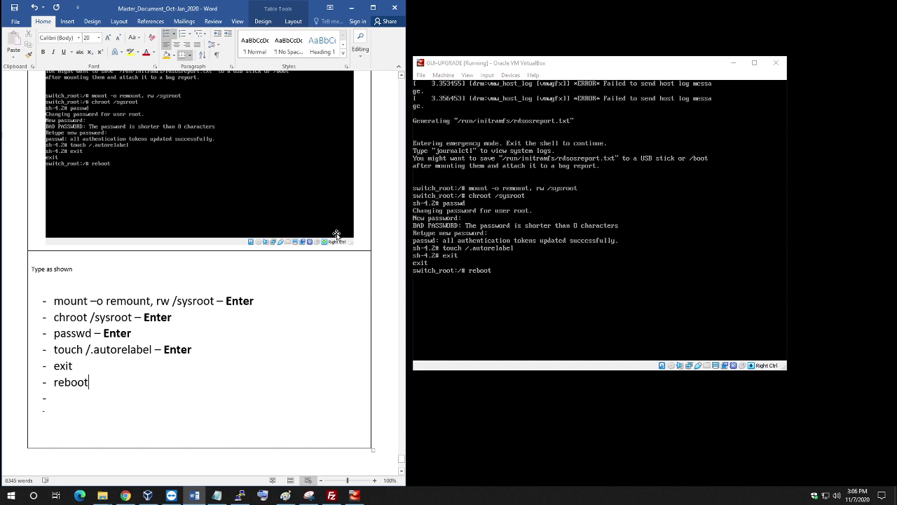
scroll(321, 245, "down", 3)
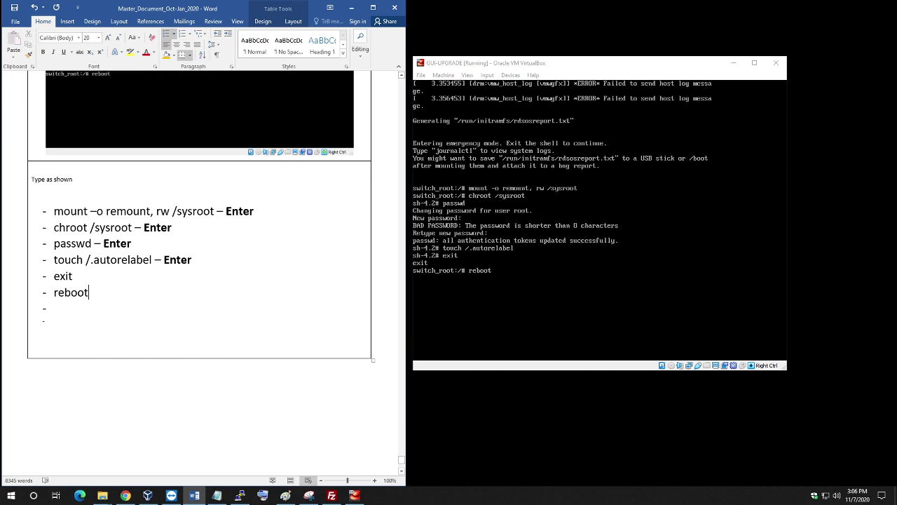
left_click_drag(54, 243, 92, 243)
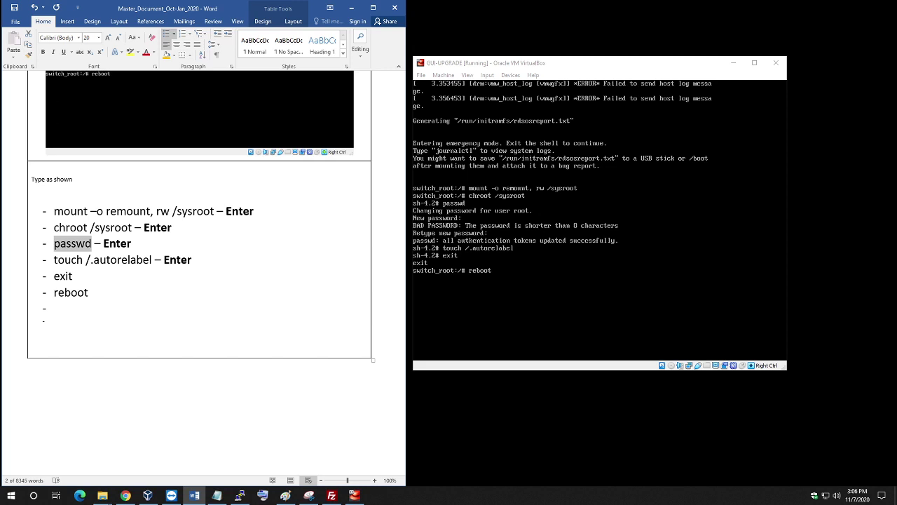
left_click(237, 140)
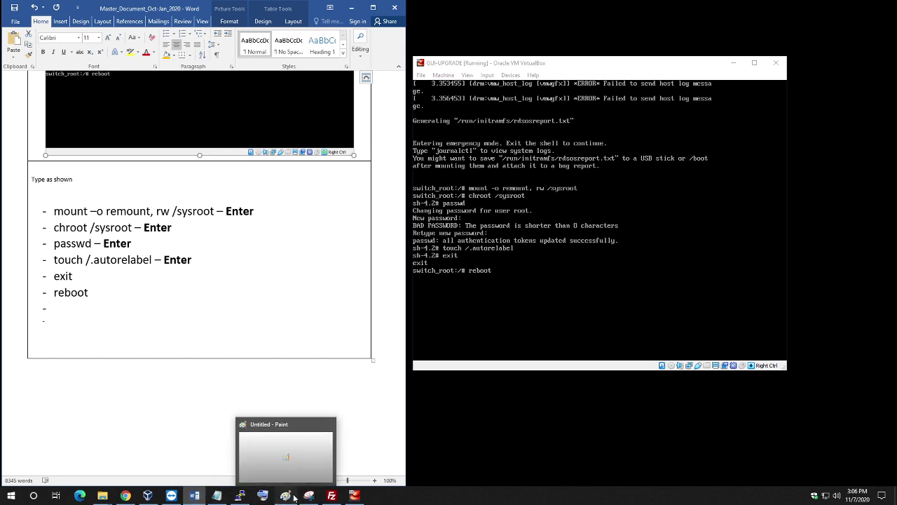
left_click(287, 496)
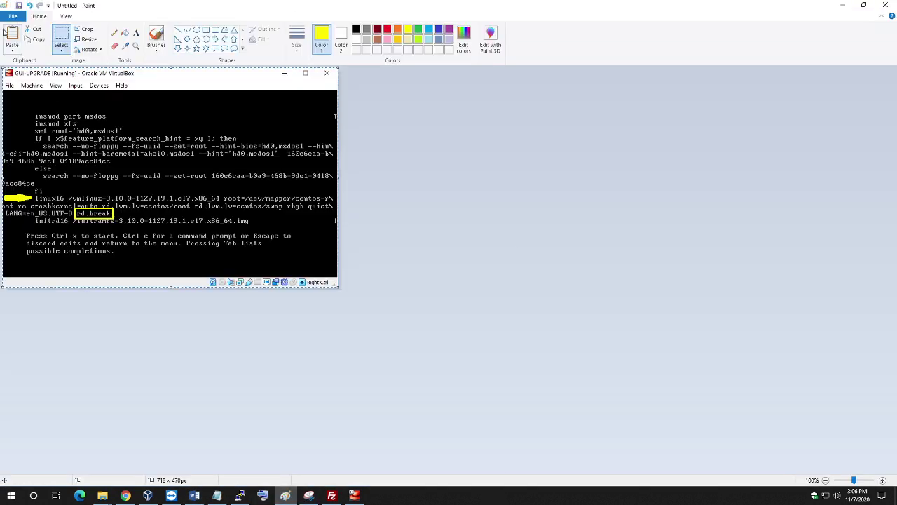
Paste the new terminal screenshot into Paint and crop the canvas width to its edge at 200%.
left_click(12, 34)
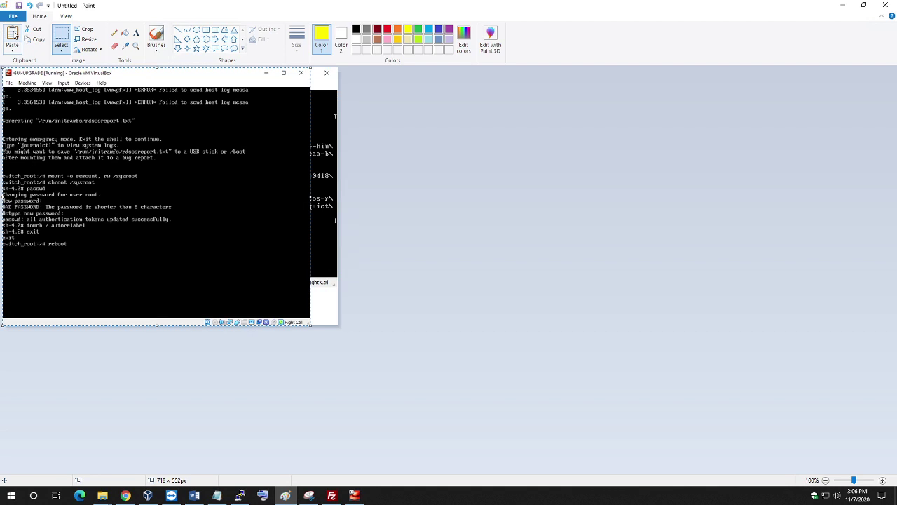
left_click(476, 258)
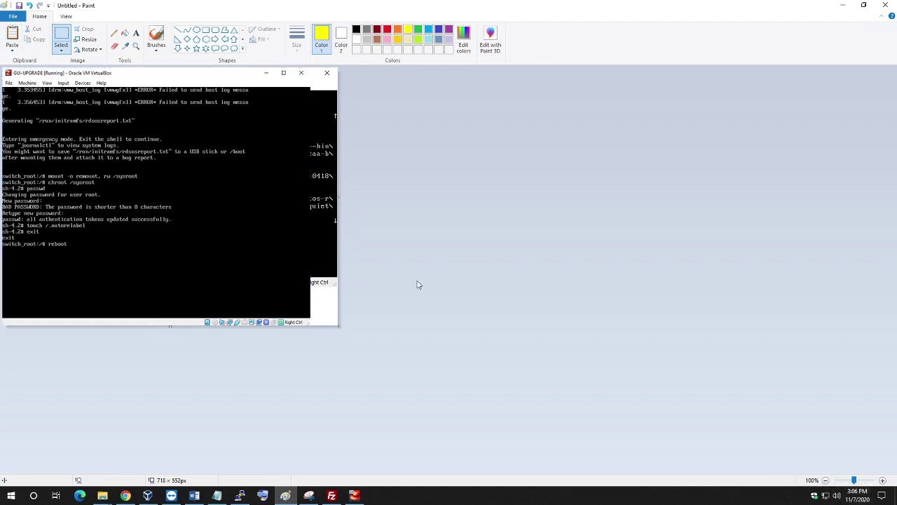
left_click(882, 480)
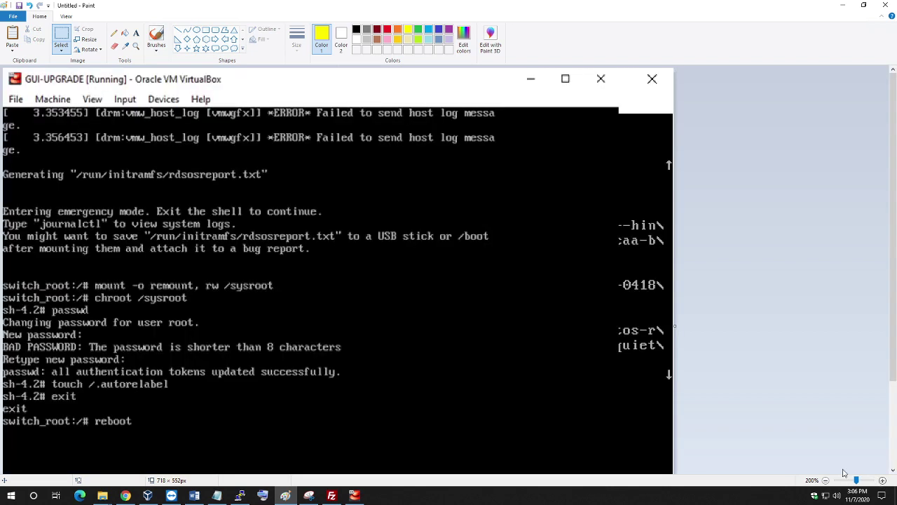
scroll(757, 416, "down", 3)
scroll(754, 417, "down", 1)
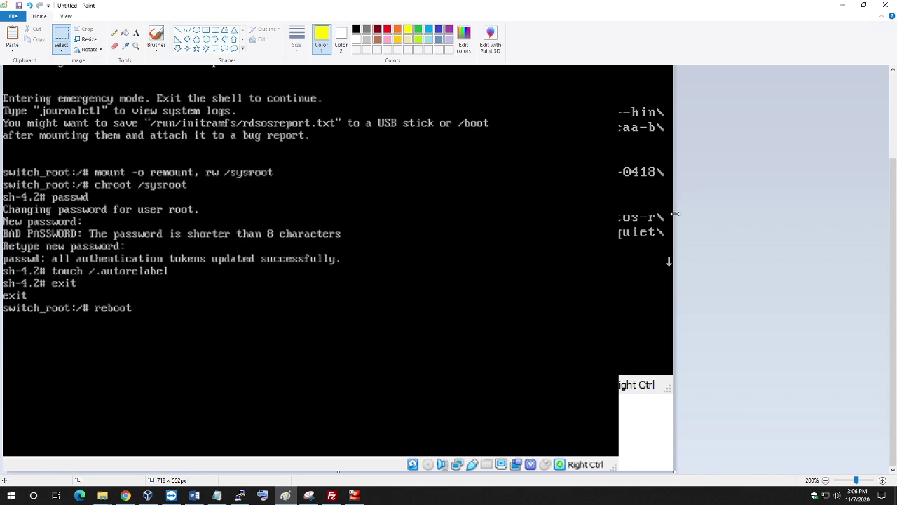
left_click_drag(671, 213, 618, 244)
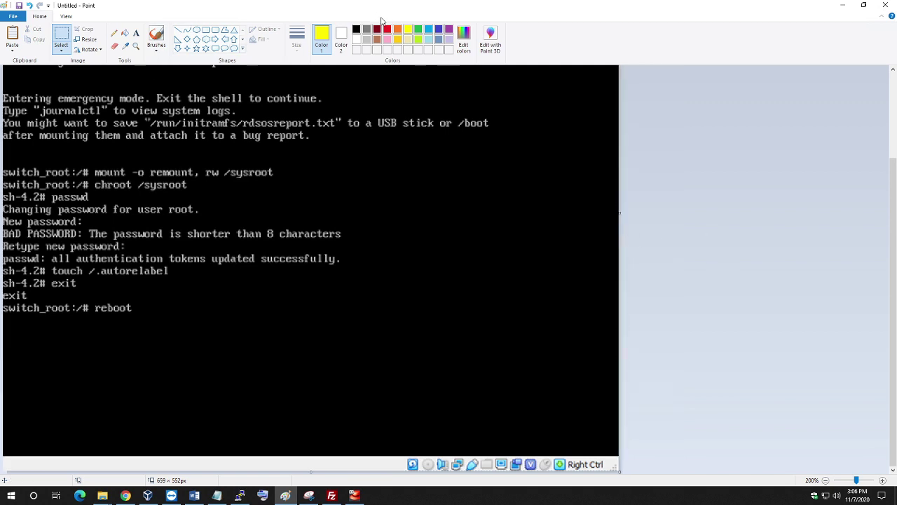
Draw a rectangle around the mount-to-reboot command lines, then zoom back to 100%.
left_click(205, 30)
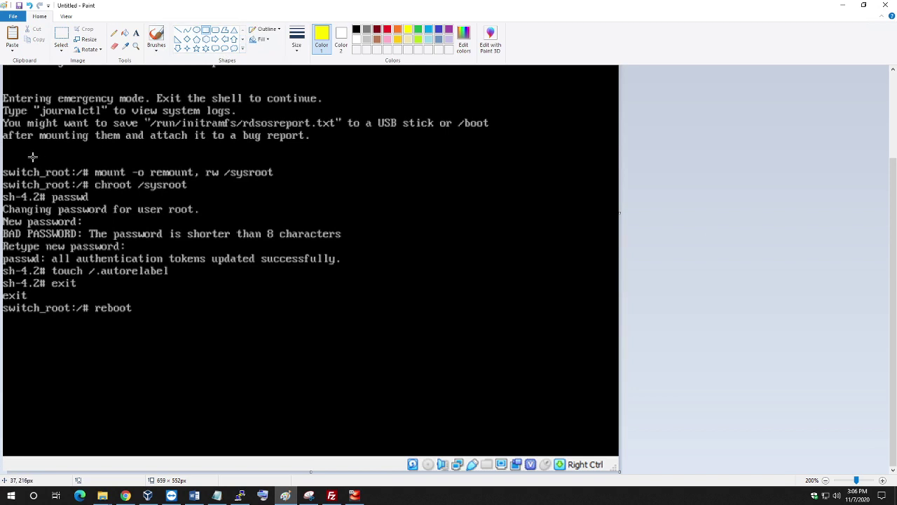
left_click_drag(3, 167, 18, 190)
left_click_drag(46, 223, 362, 317)
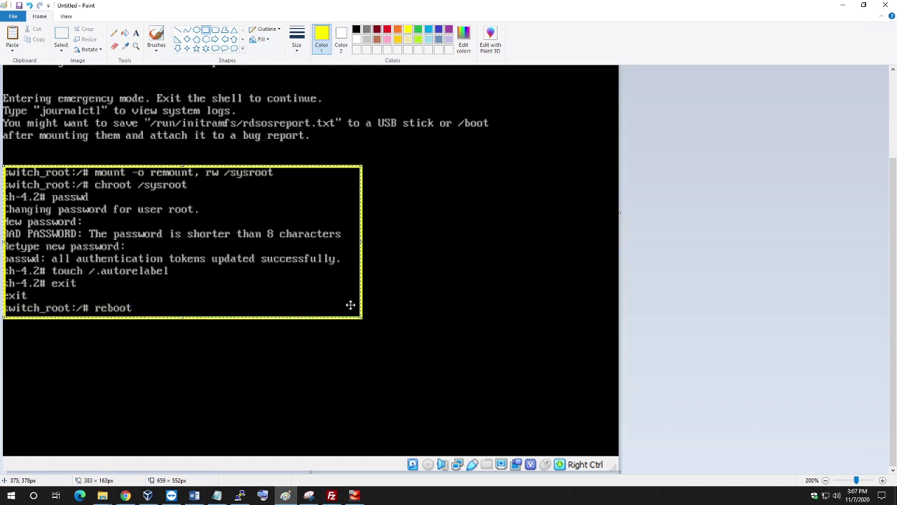
key("Left")
key("Left")
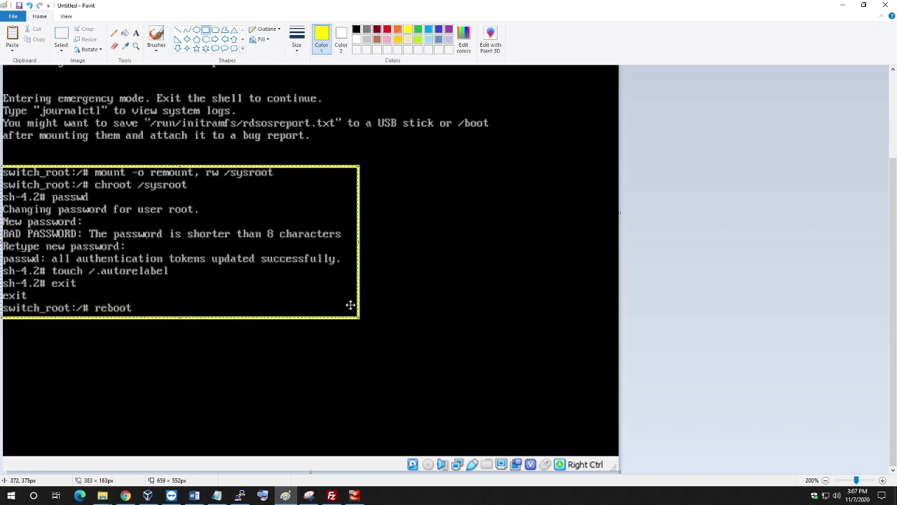
key("Right")
key("Right")
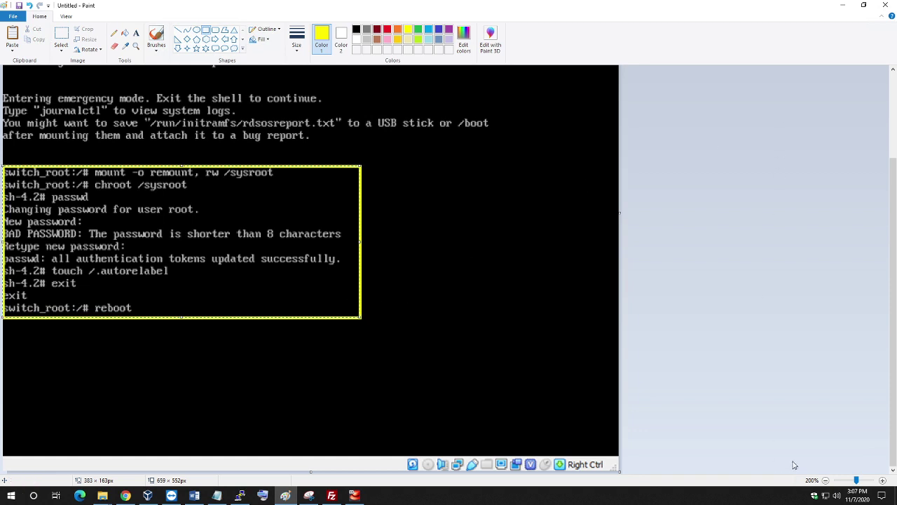
left_click(826, 482)
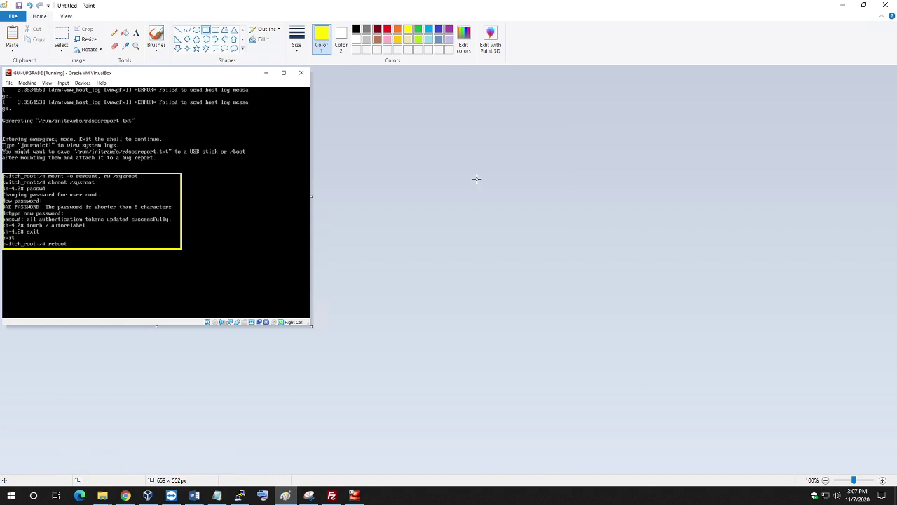
Copy the whole annotated screenshot from Paint into Word, deleting the misplaced paste.
key("ctrl+a")
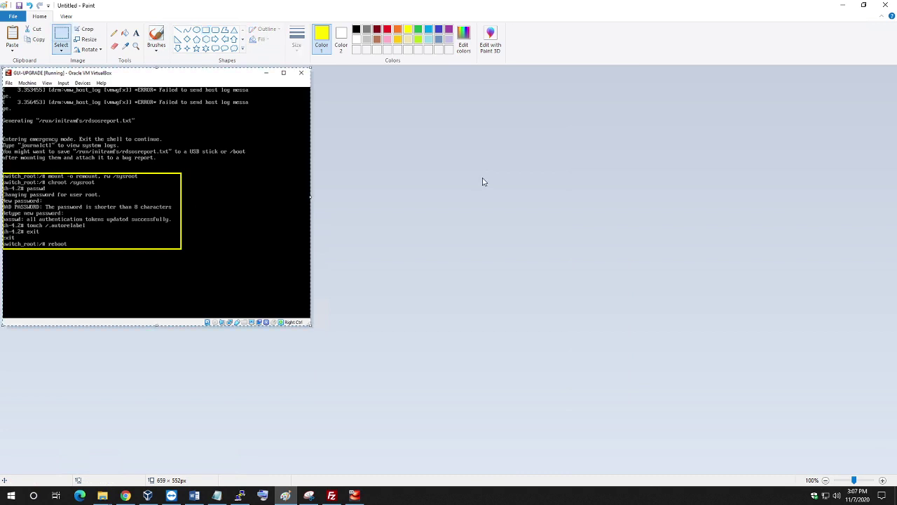
left_click(844, 5)
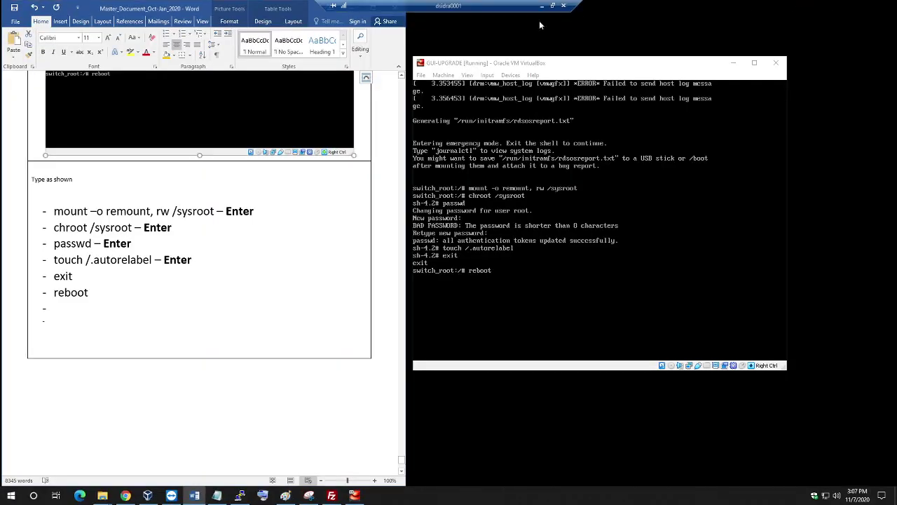
key("ctrl+v")
scroll(213, 129, "up", 3)
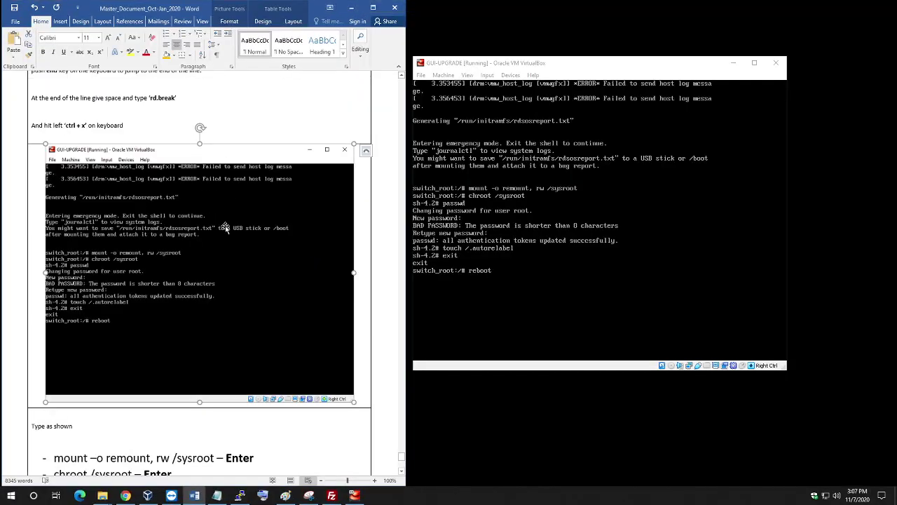
key("Delete")
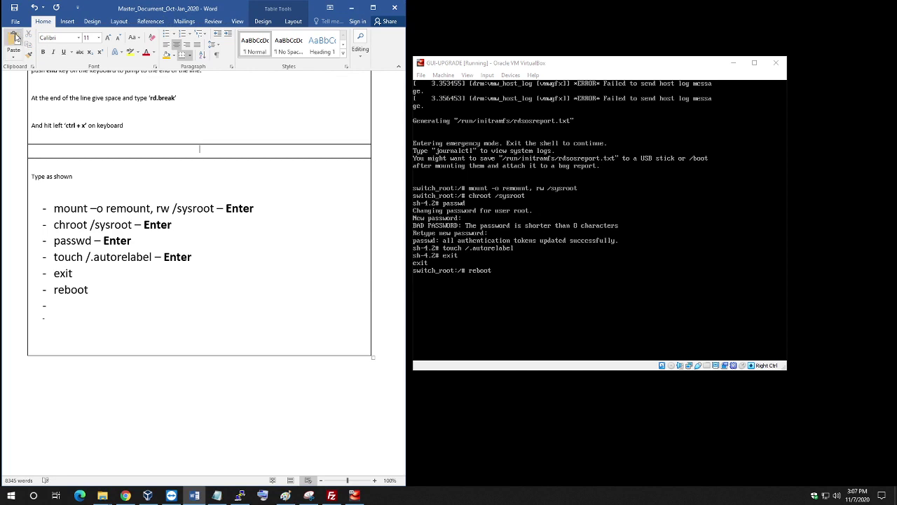
Paste the screenshot onto the empty table line, then run reboot in the VM.
left_click(10, 39)
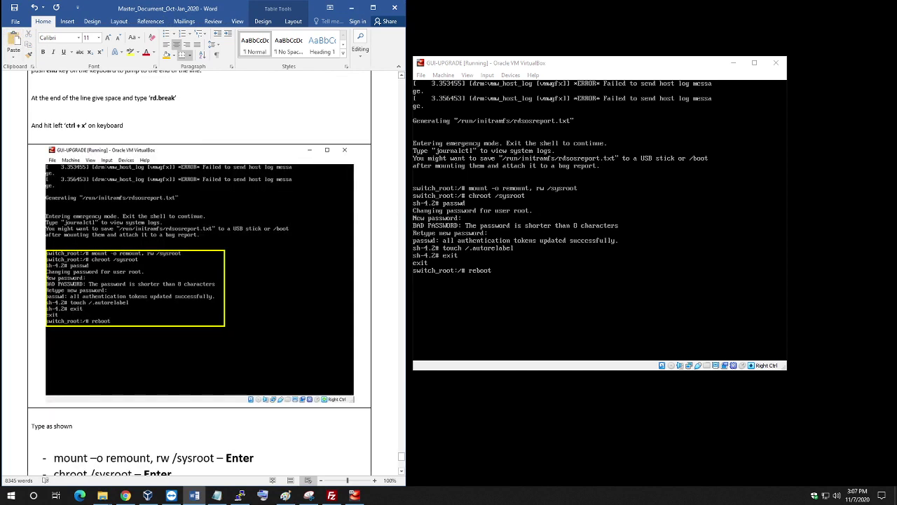
scroll(200, 267, "down", 6)
scroll(199, 227, "down", 1)
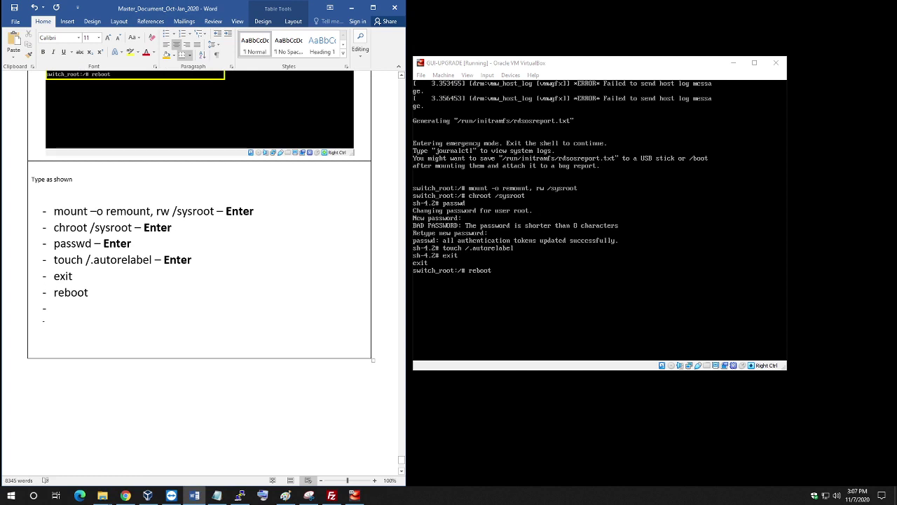
left_click(494, 64)
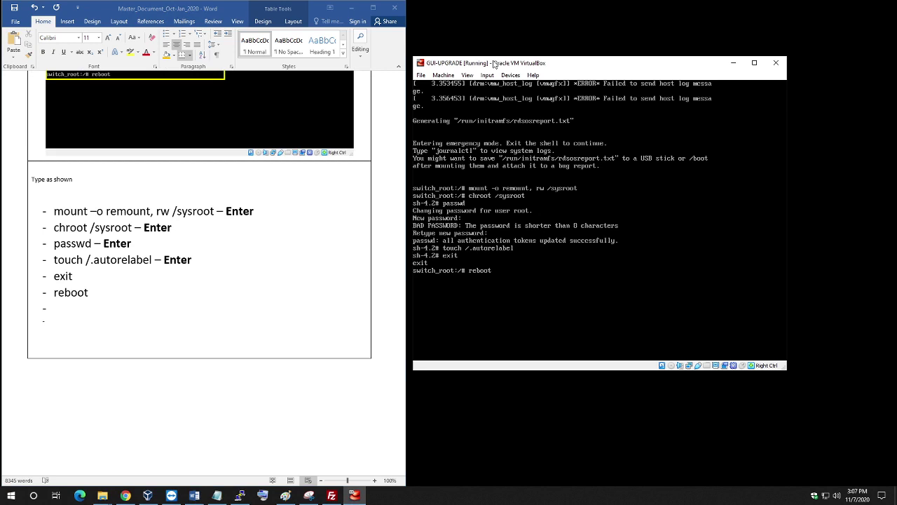
key("Return")
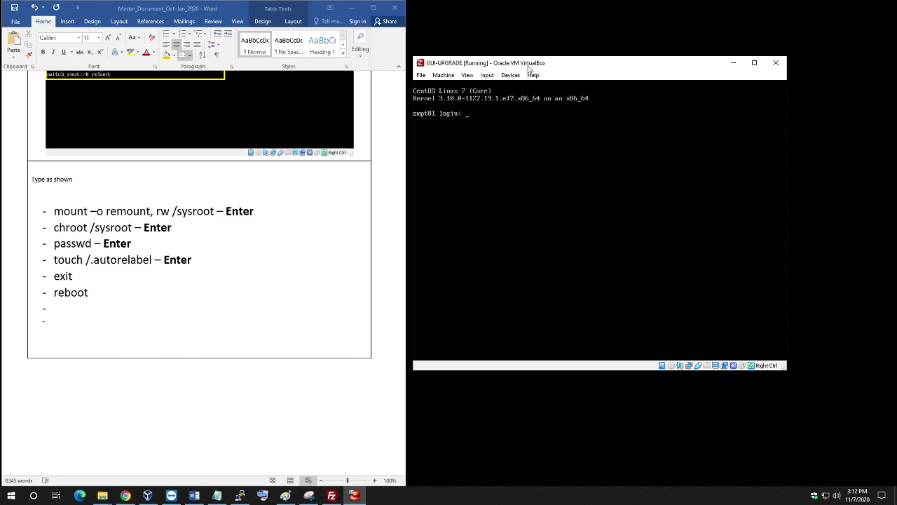
Enter root as the username at the CentOS login prompt.
type("root")
key("Return")
key("Return")
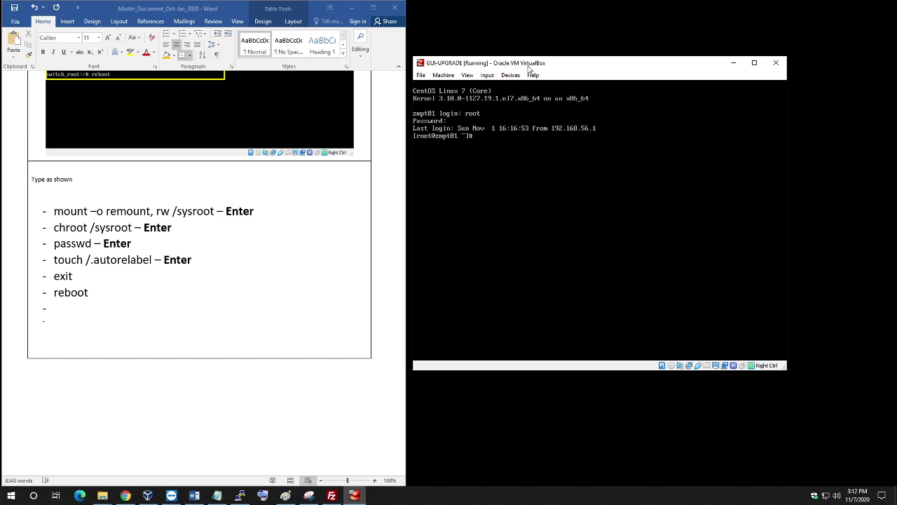
Delete the two empty bullet lines under reboot and add a new table row.
left_click(62, 319)
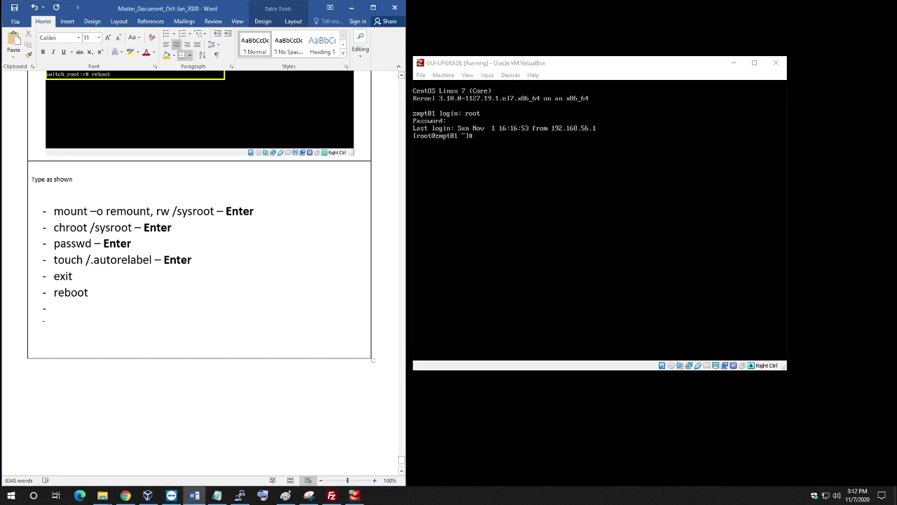
left_click_drag(56, 307, 75, 330)
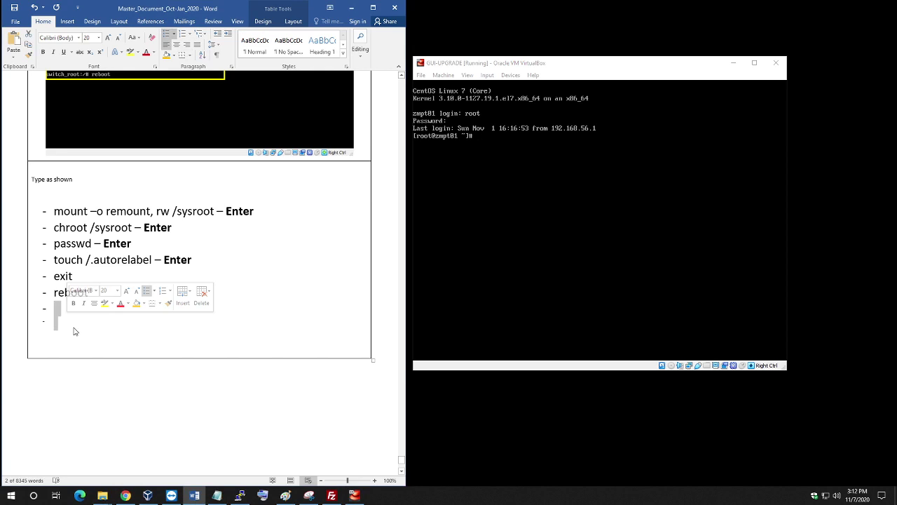
key("Delete")
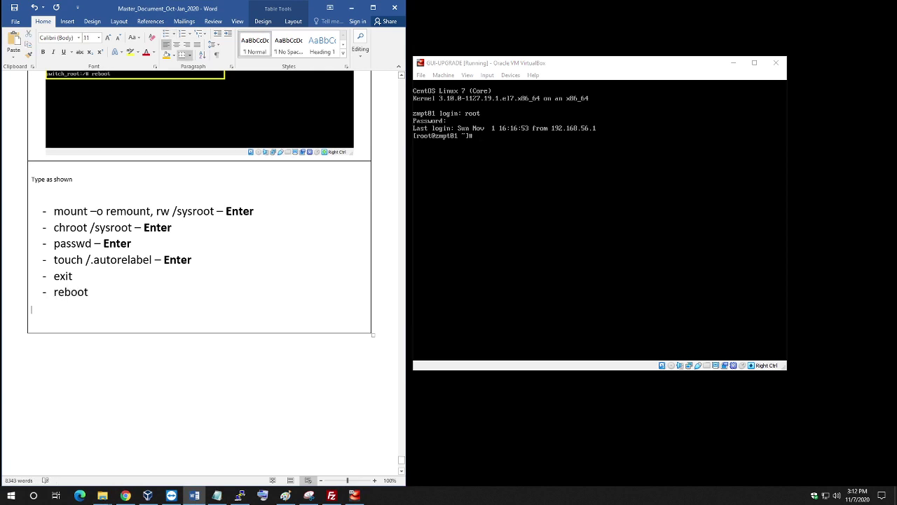
key("Delete")
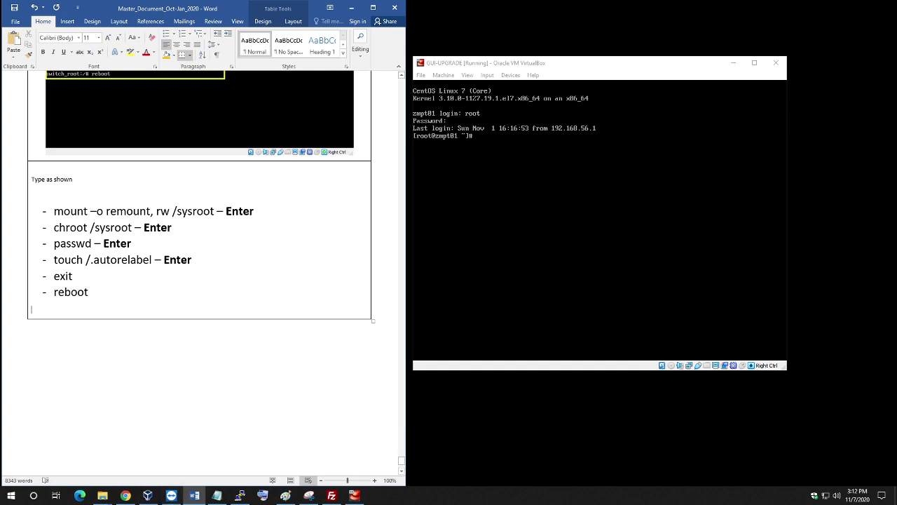
key("Tab")
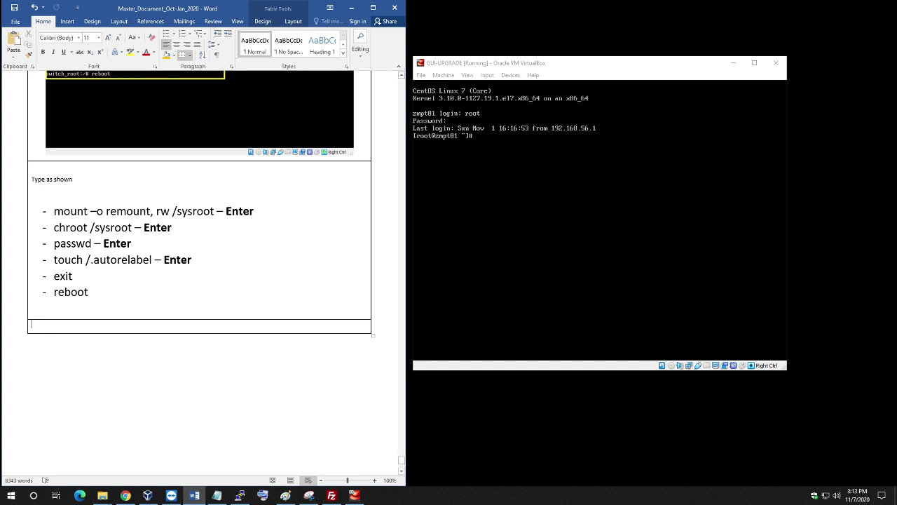
double_click(501, 64)
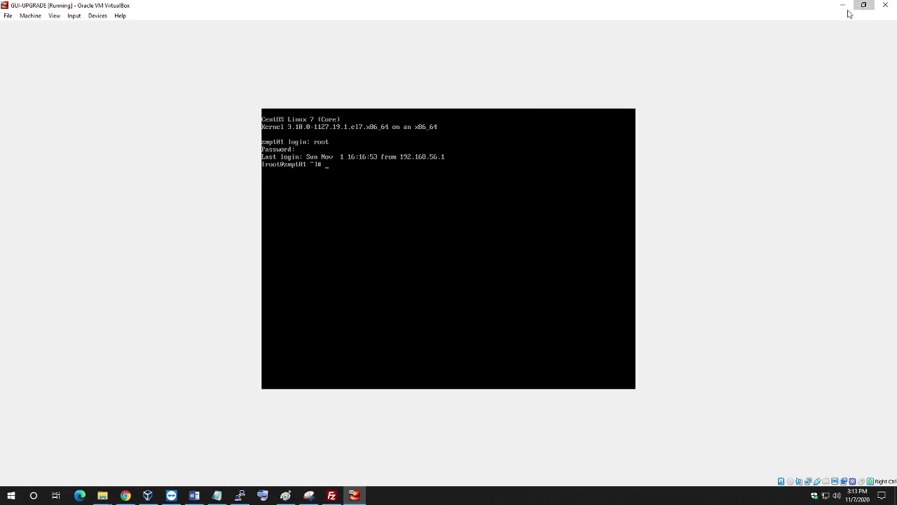
left_click(863, 5)
left_click_drag(527, 66, 546, 54)
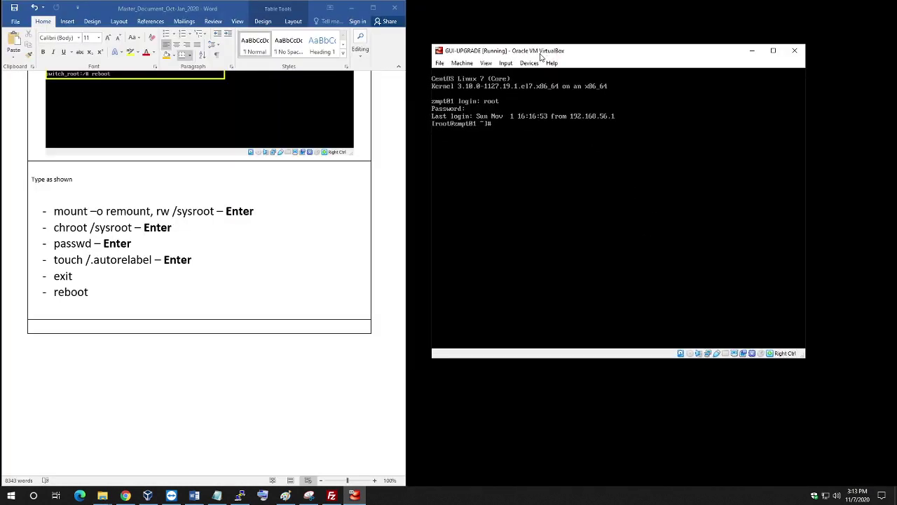
left_click(201, 326)
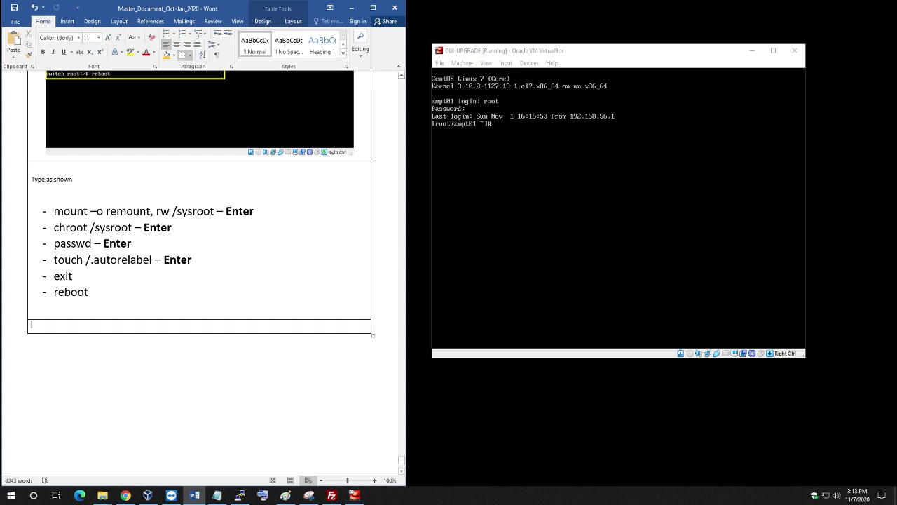
Add another table row and type 'Connecting' in it.
key("Tab")
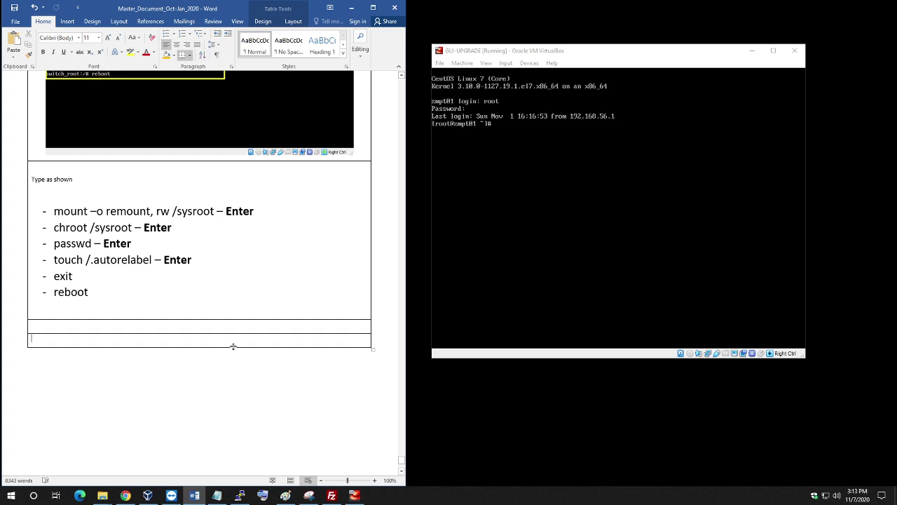
scroll(234, 344, "down", 3)
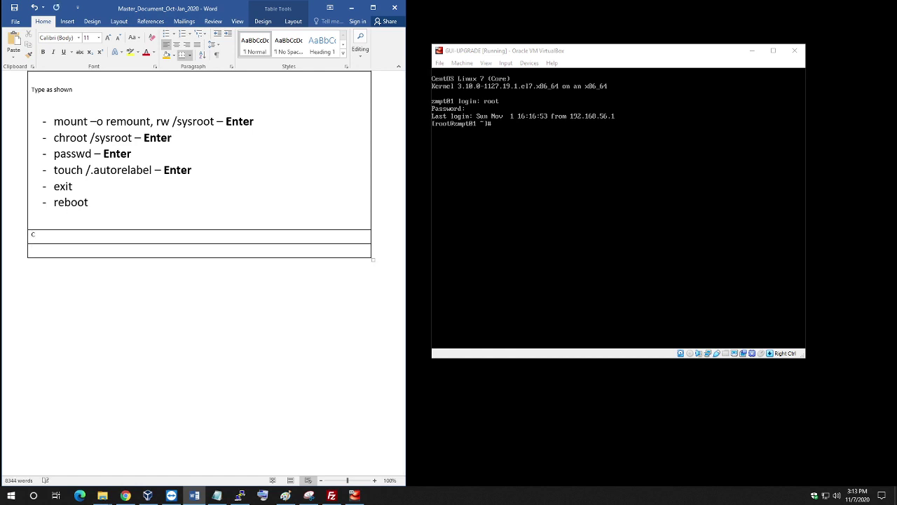
type("Connecting")
scroll(200, 273, "up", 5)
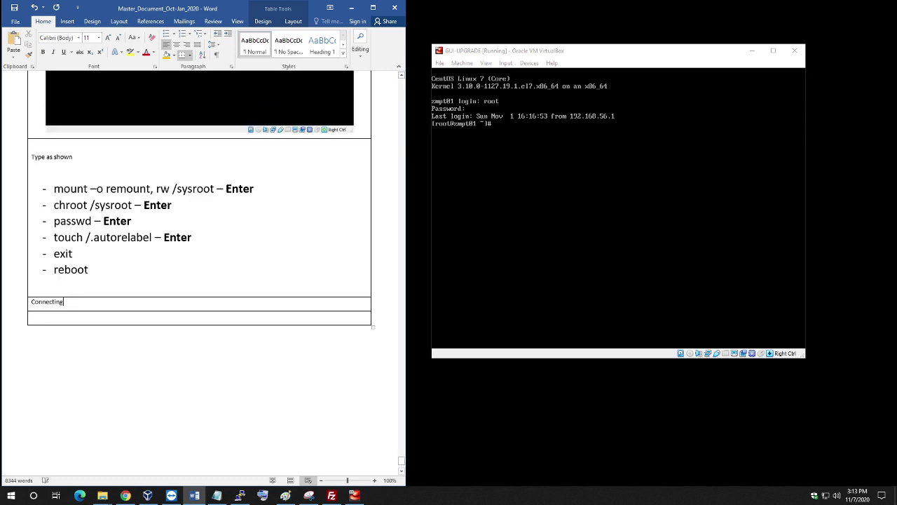
scroll(200, 274, "up", 4)
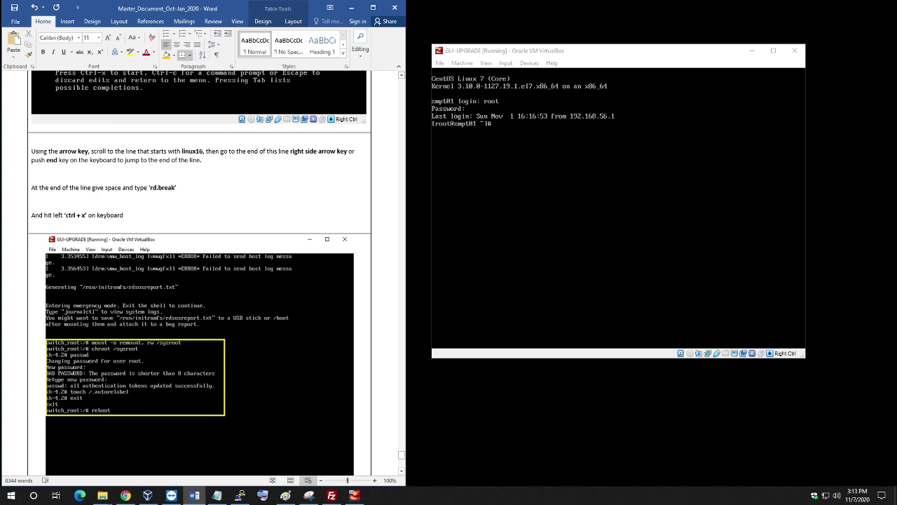
Save, then Format Painter the instructions cell's formatting onto the Connecting and empty rows.
left_click(356, 217)
key("ctrl+s")
left_click(31, 182)
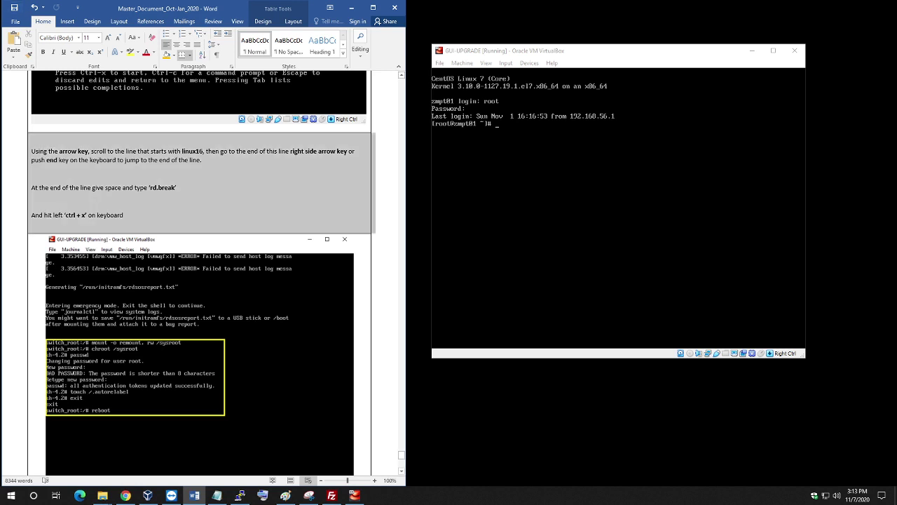
left_click(29, 53)
scroll(135, 105, "down", 3)
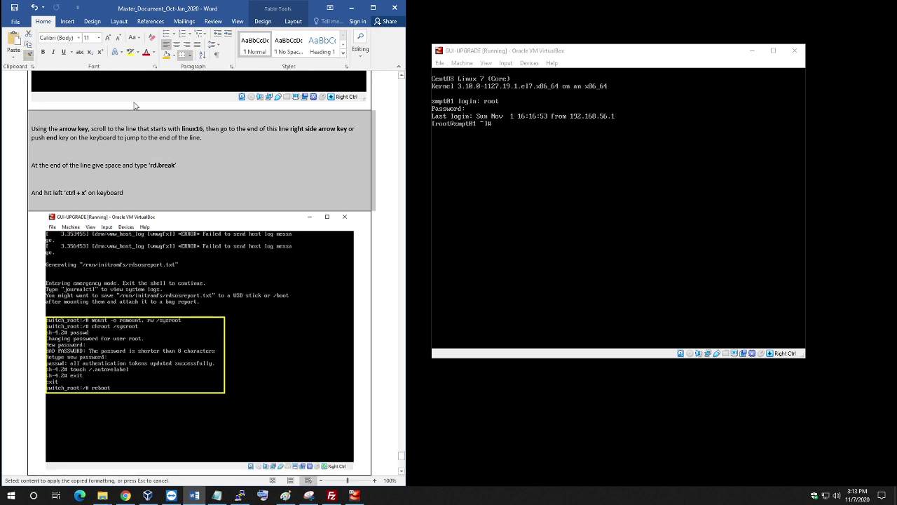
scroll(135, 104, "down", 8)
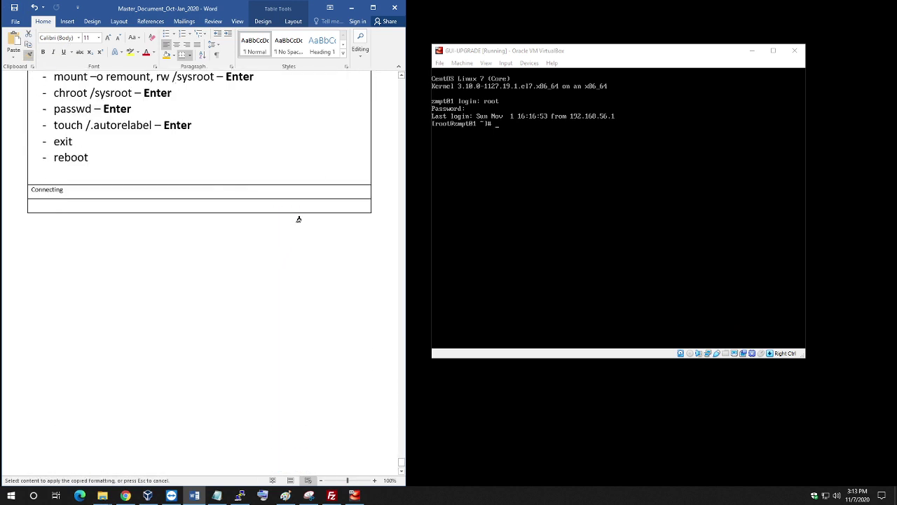
left_click_drag(350, 194, 380, 202)
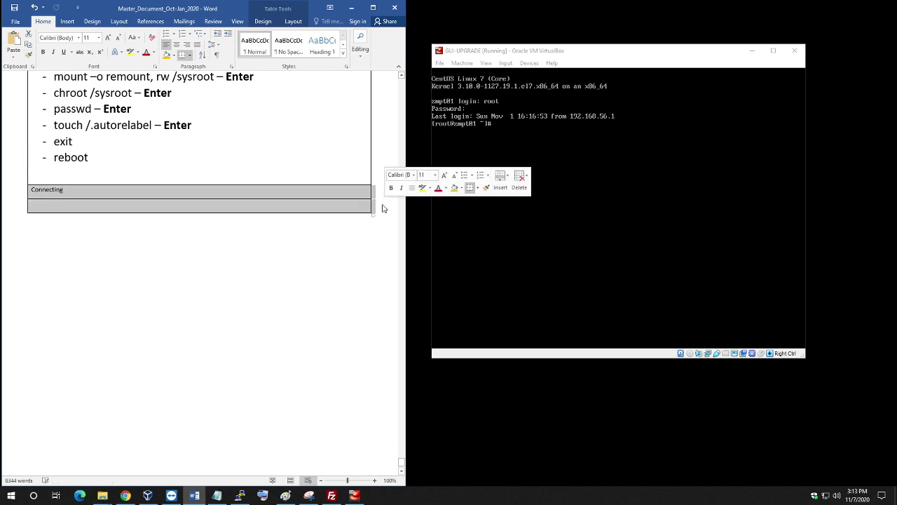
Clear the selection to return to the 'Connecting' text in the new table row.
left_click(212, 194)
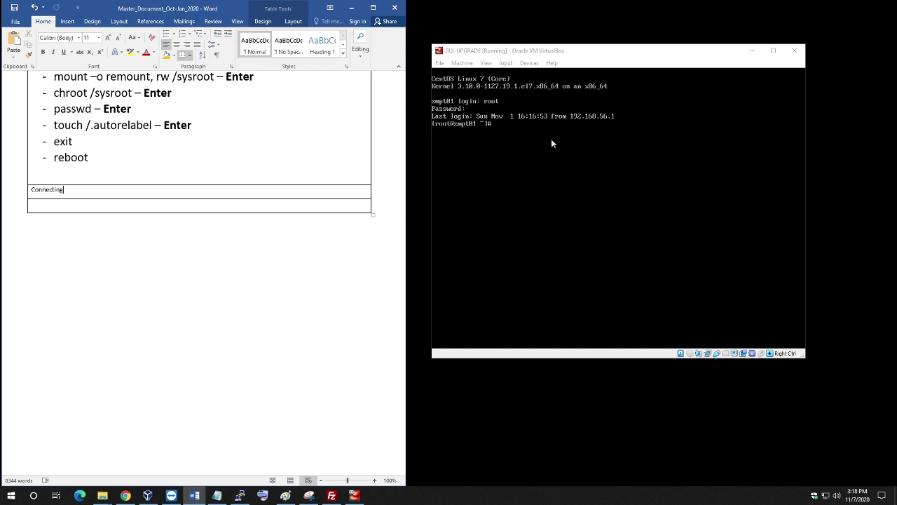
Append ' to console in VMWare' after 'Connecting' in the table row, fixing the 'VM wa' typo.
left_click(527, 50)
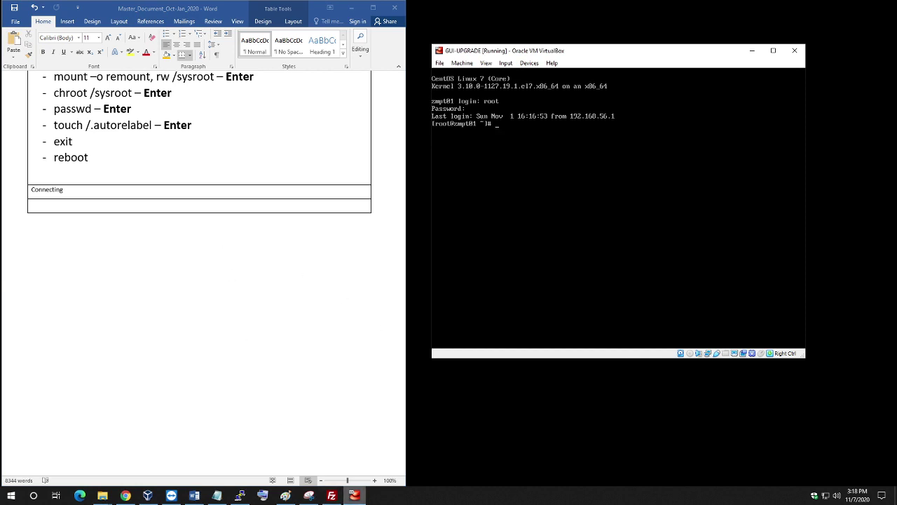
left_click(375, 481)
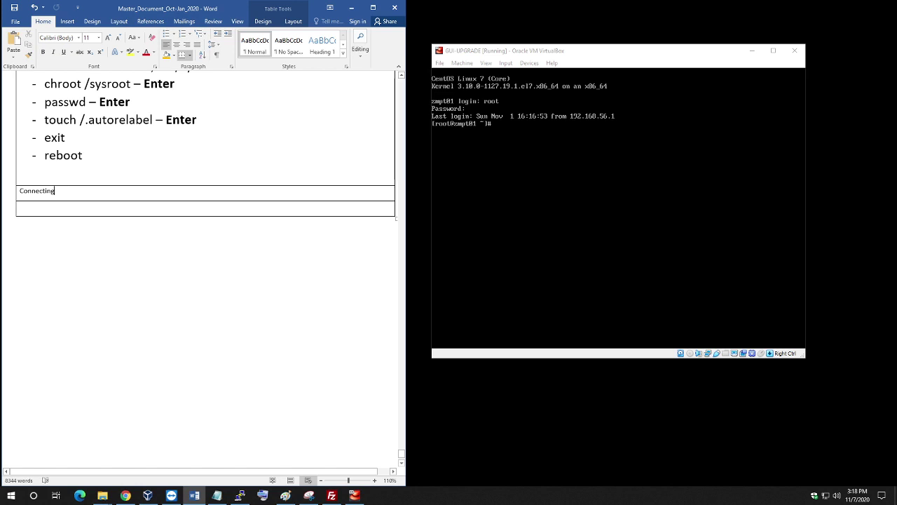
type("to ")
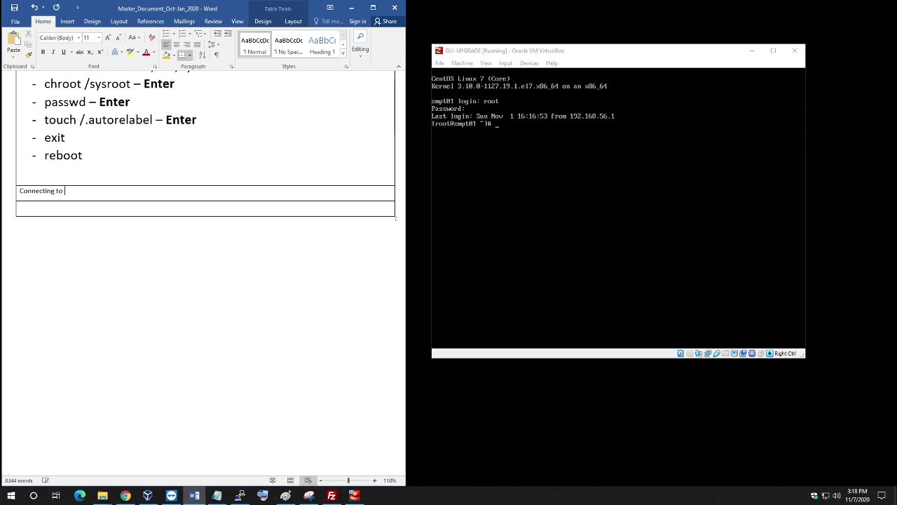
type("console in VM wa")
key("BackSpace")
key("BackSpace")
type("Ware")
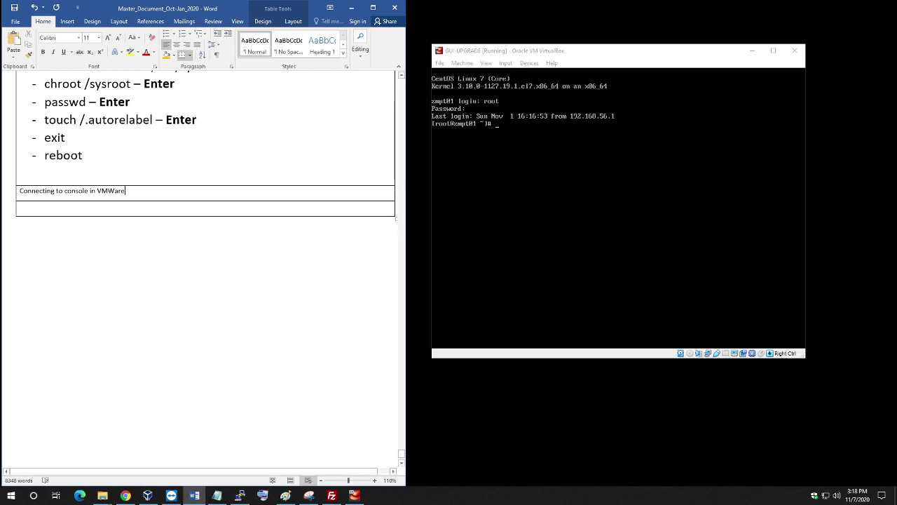
Fill the 'Connecting to console in VMWare' row with gold shading and centre its text.
left_click_drag(408, 229, 429, 225)
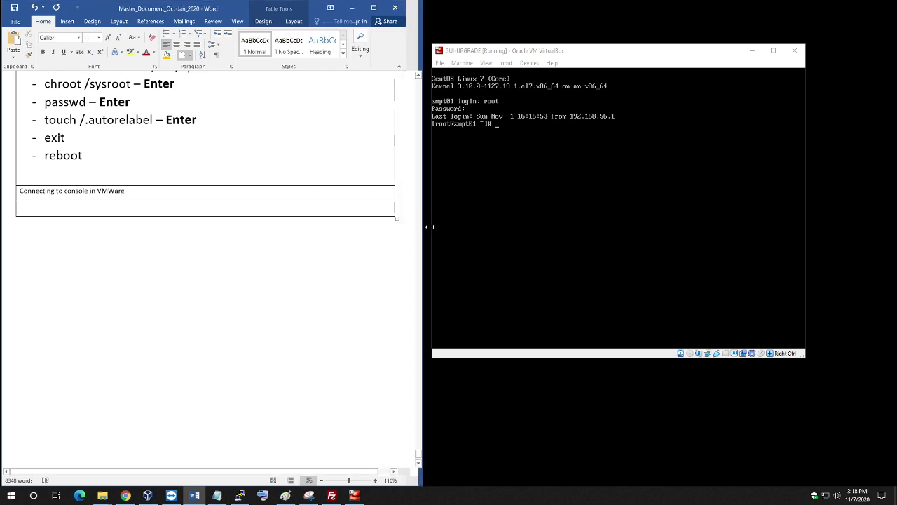
left_click(407, 198)
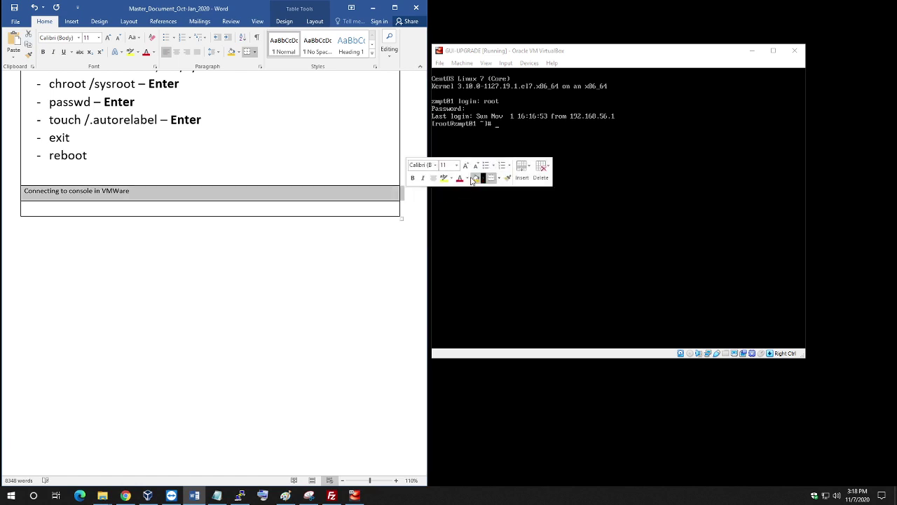
left_click(474, 177)
left_click(432, 179)
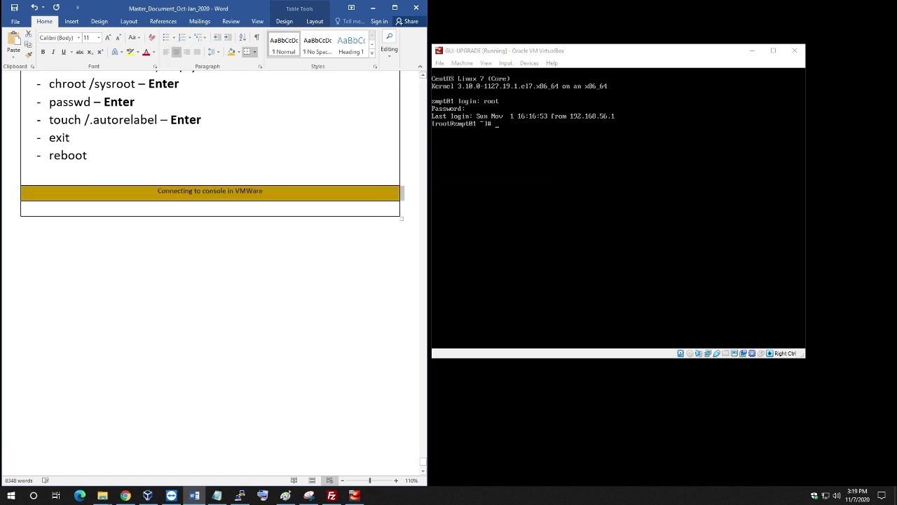
left_click(245, 191)
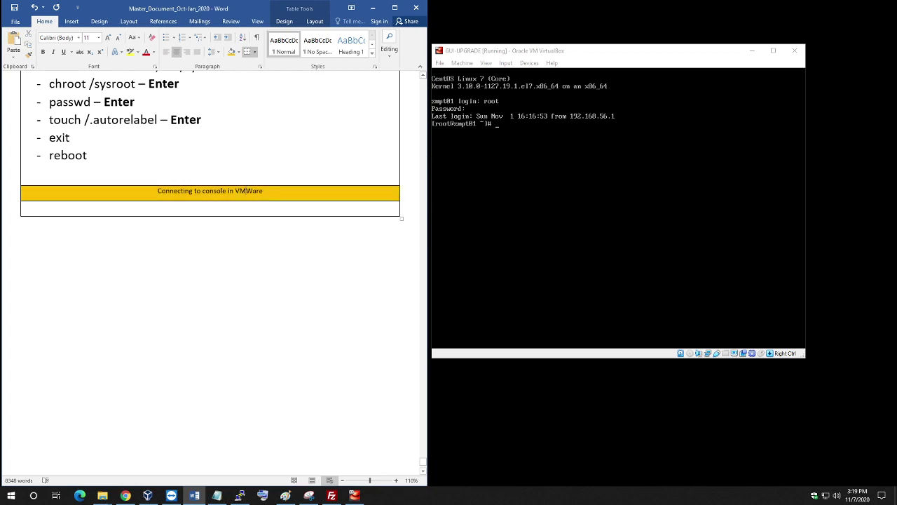
Copy the green 'System boot process' header row's formatting with Format Painter.
scroll(238, 190, "up", 15)
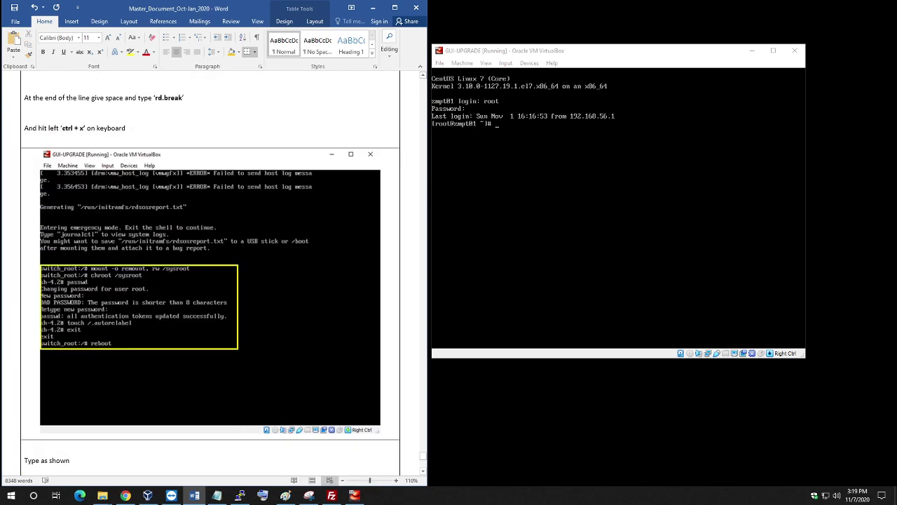
scroll(93, 164, "up", 12)
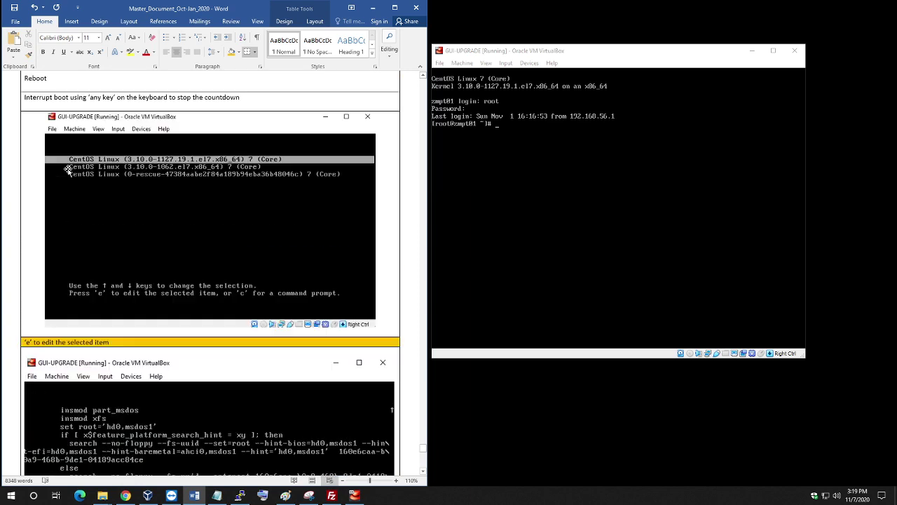
scroll(93, 164, "up", 10)
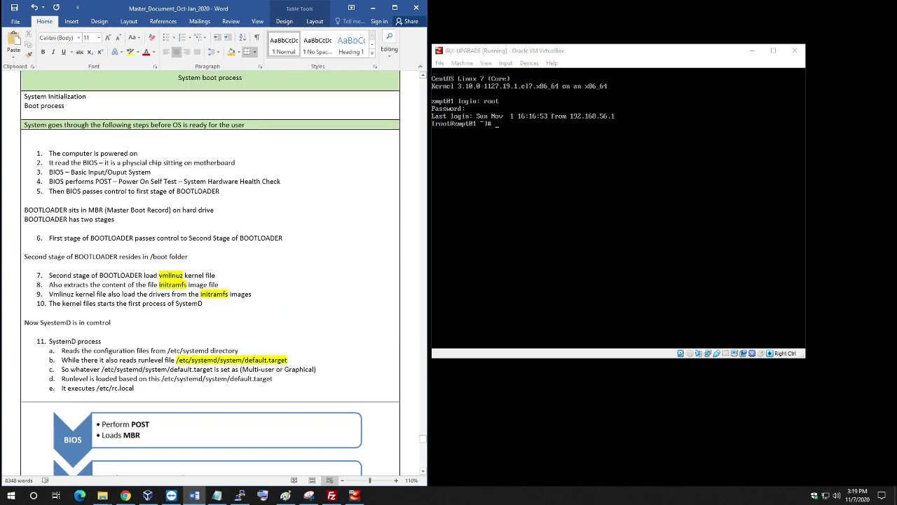
left_click(103, 153)
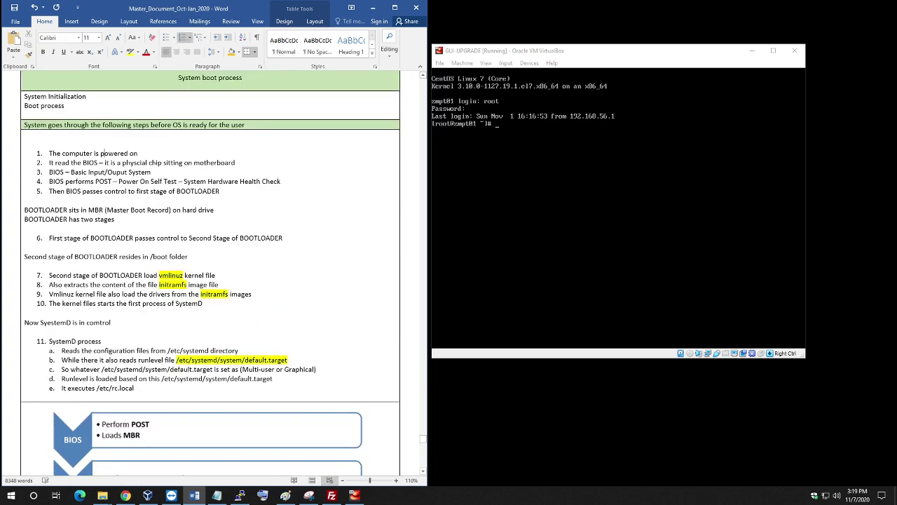
scroll(102, 153, "up", 3)
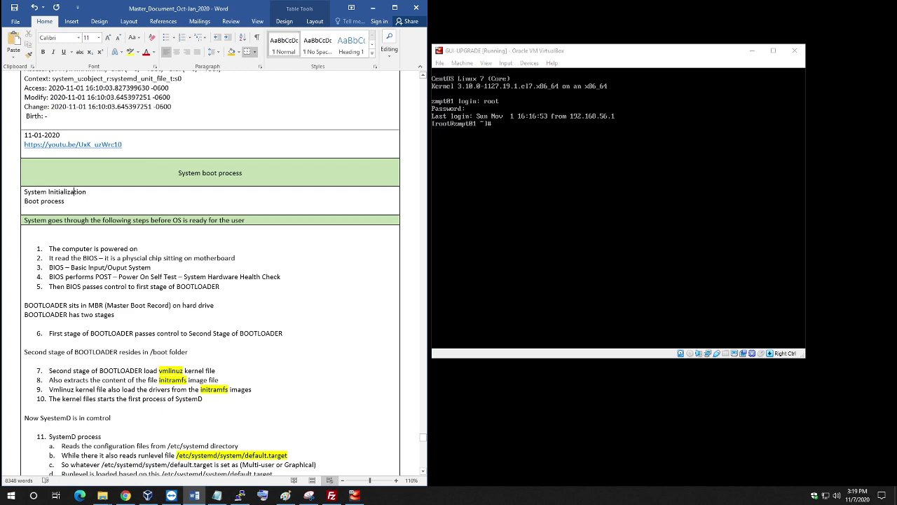
scroll(102, 248, "down", 6)
scroll(73, 167, "up", 5)
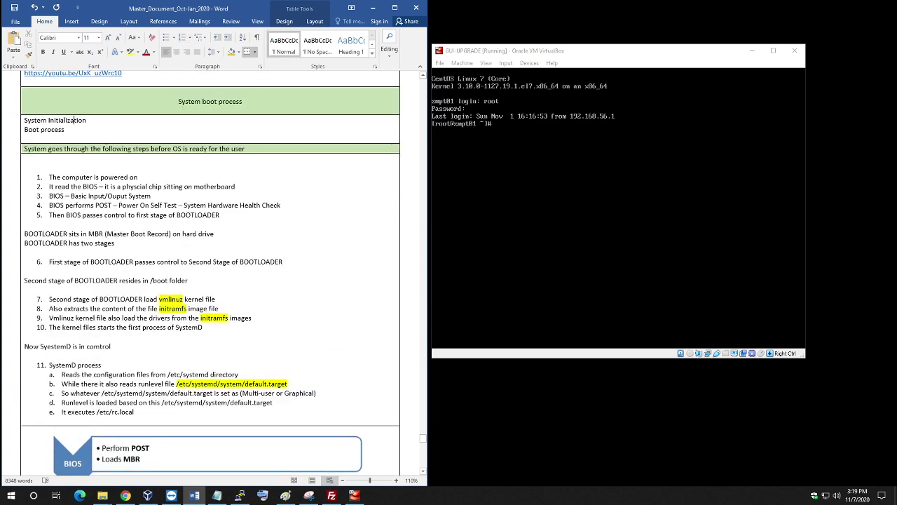
left_click_drag(73, 168, 410, 179)
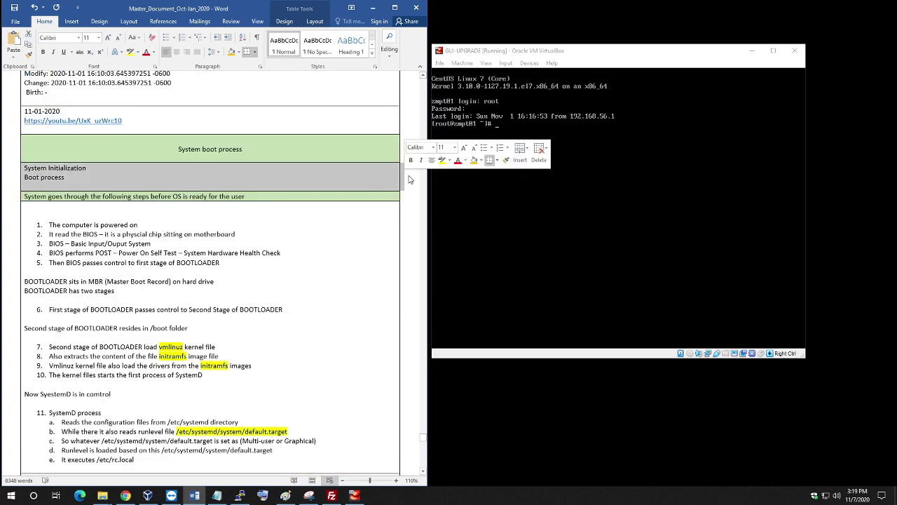
left_click(24, 157)
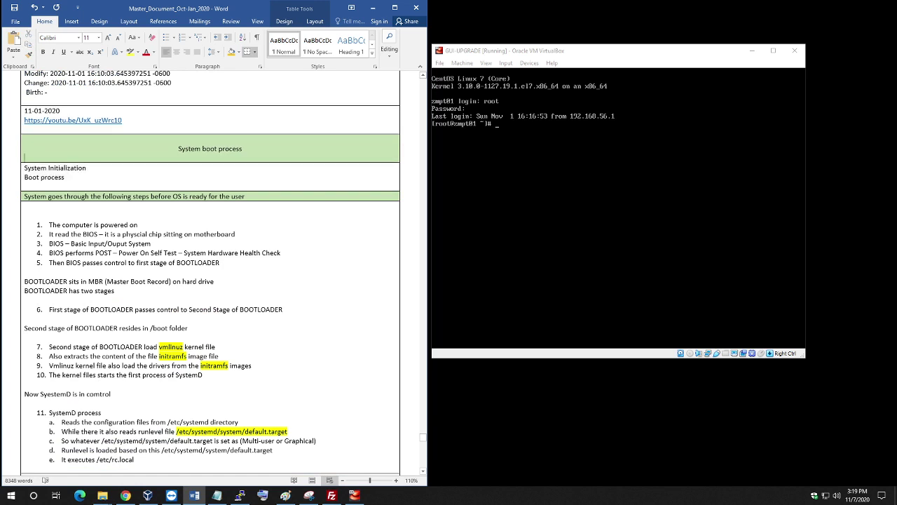
left_click_drag(243, 148, 410, 150)
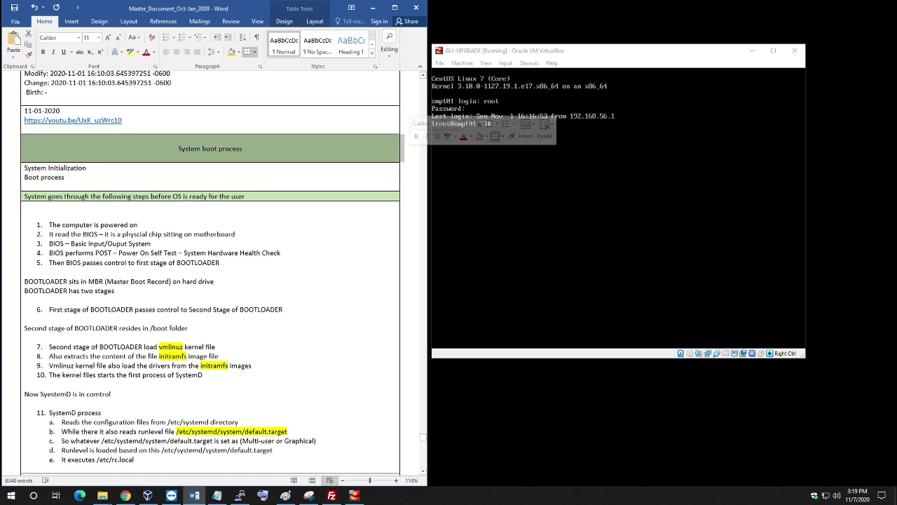
left_click(29, 54)
Apply the copied header formatting to the VMWare row and centre its heading.
scroll(297, 274, "down", 20)
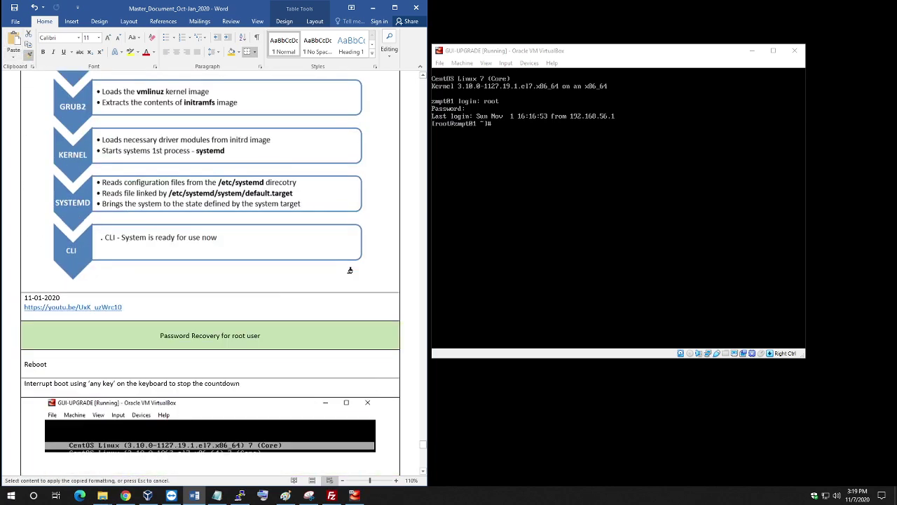
scroll(374, 273, "down", 20)
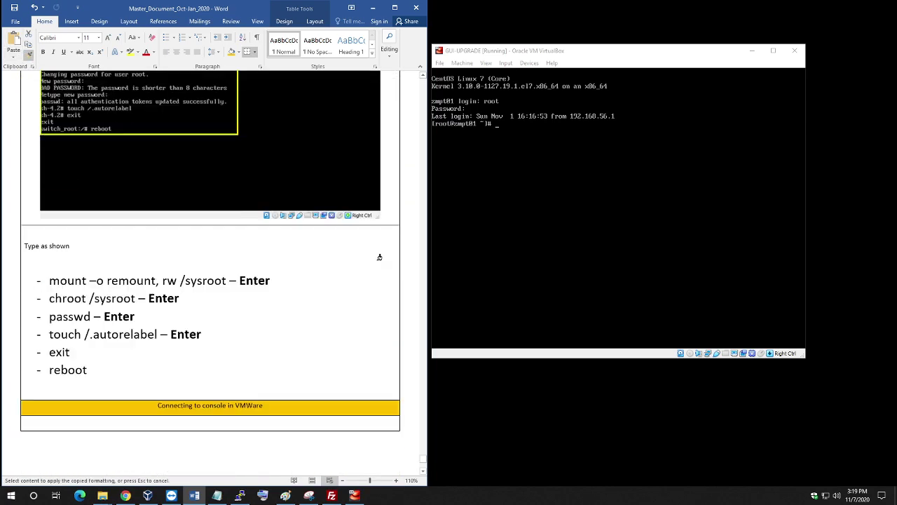
scroll(380, 257, "down", 3)
scroll(312, 267, "up", 3)
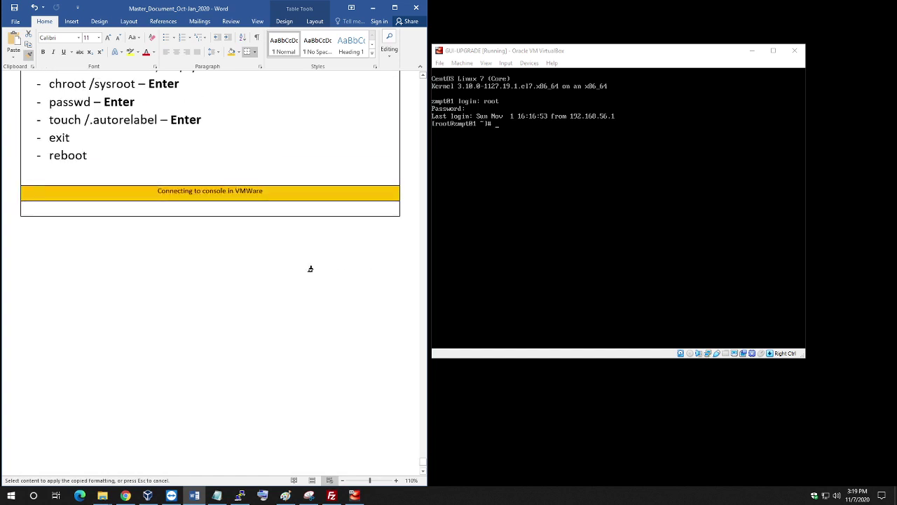
left_click(411, 223)
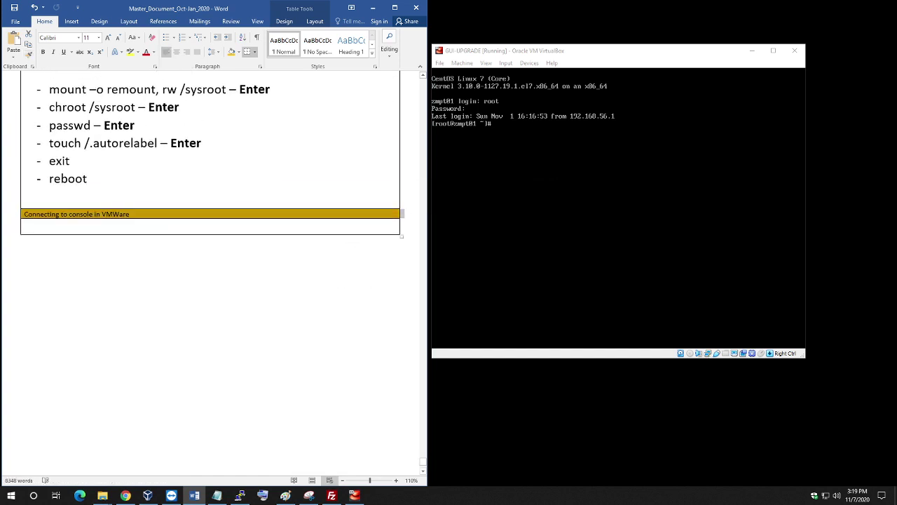
left_click(25, 224)
key("Left")
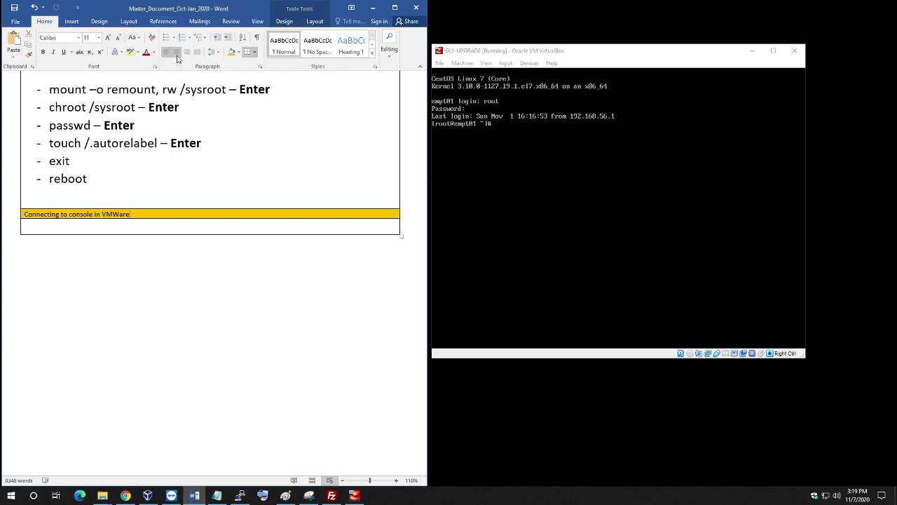
left_click(176, 52)
scroll(210, 281, "up", 7)
scroll(210, 273, "up", 5)
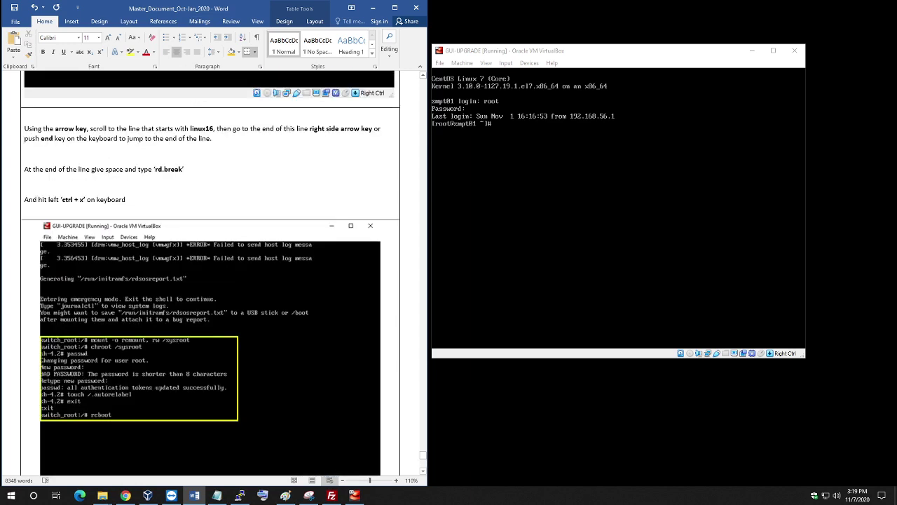
scroll(210, 273, "up", 9)
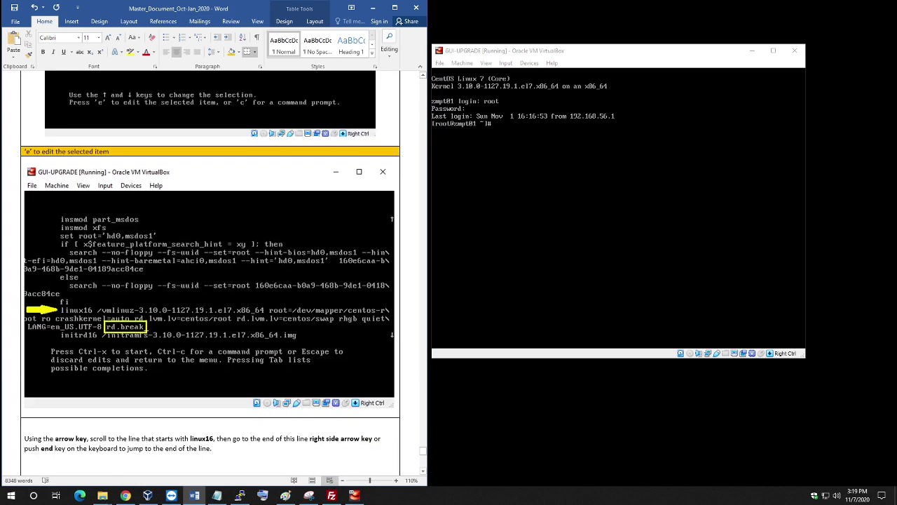
scroll(210, 273, "down", 20)
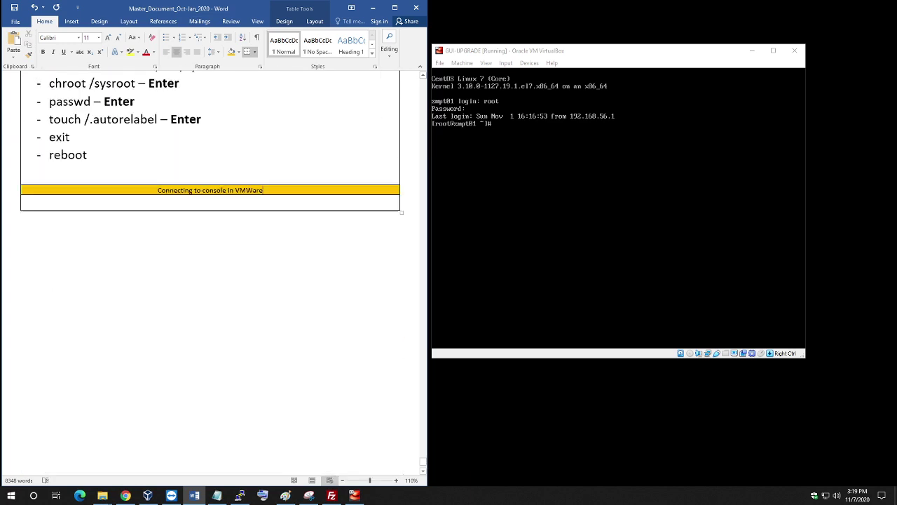
Add a blank line and another empty table row below the VMWare heading, then bring up Chrome.
left_click(24, 200)
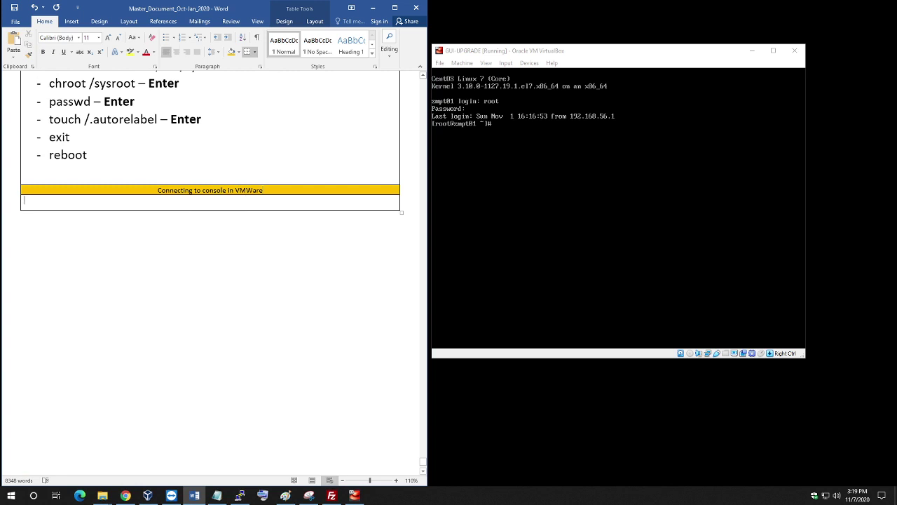
key("Return")
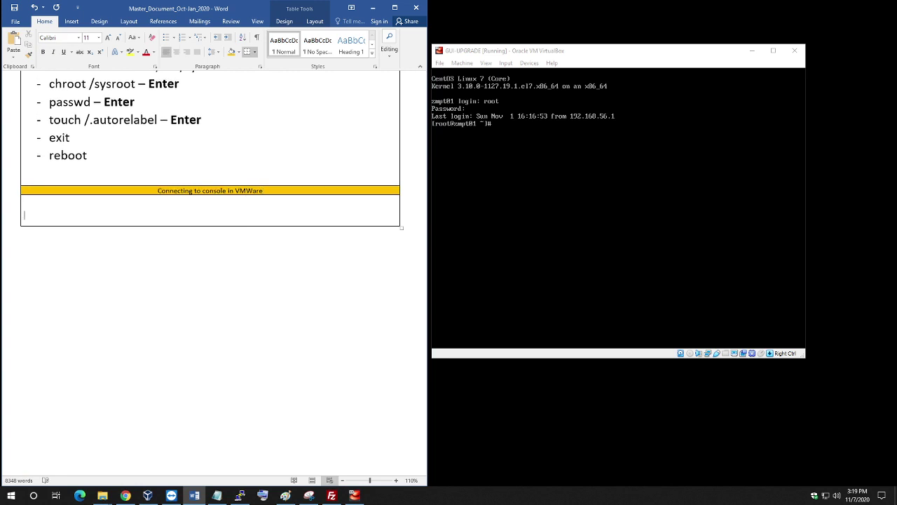
key("Tab")
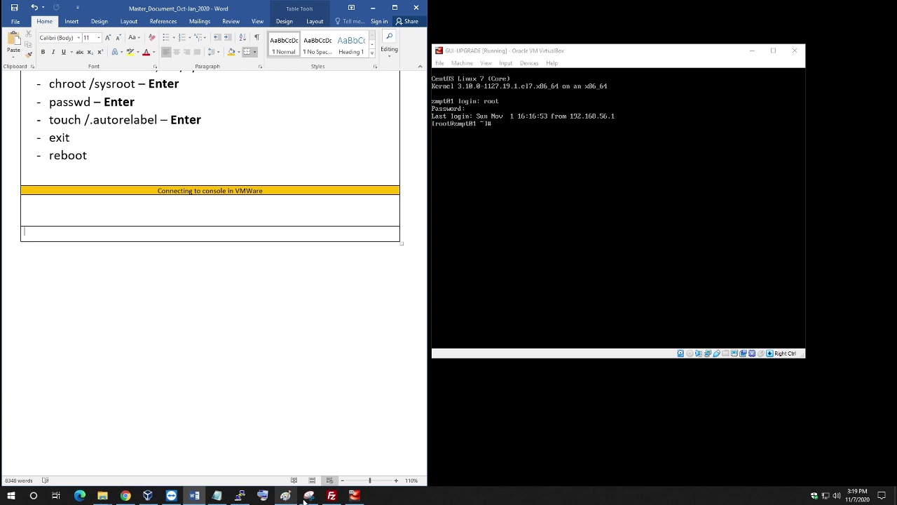
mouse_move(148, 495)
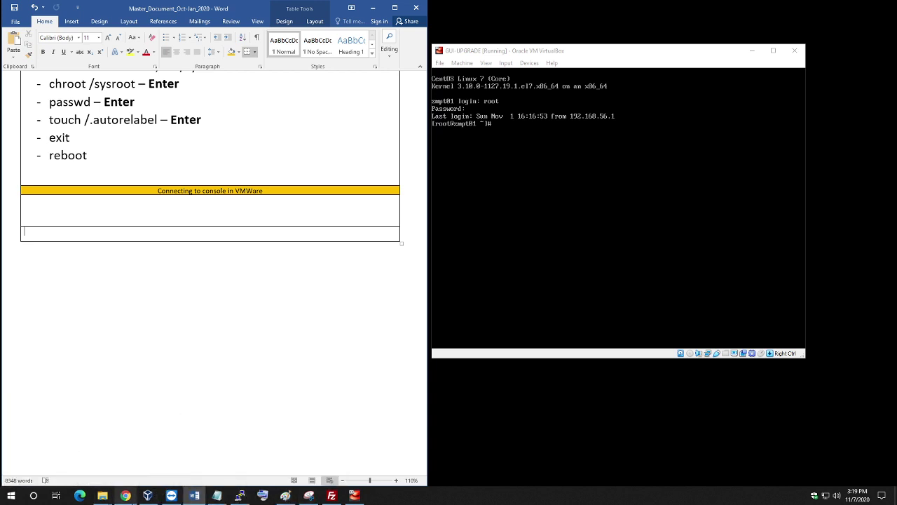
left_click(136, 462)
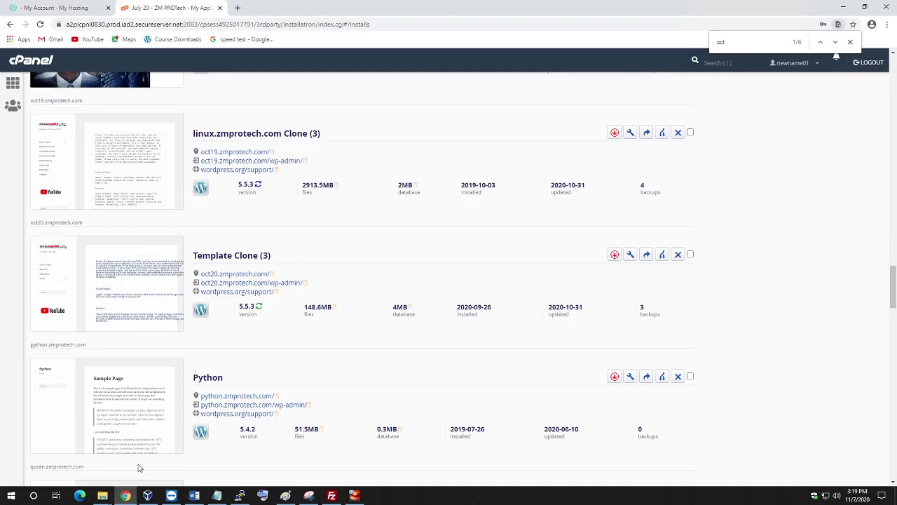
Image-search 'vmware console' in a new tab and copy the vSphere remote console screenshot.
left_click(238, 8)
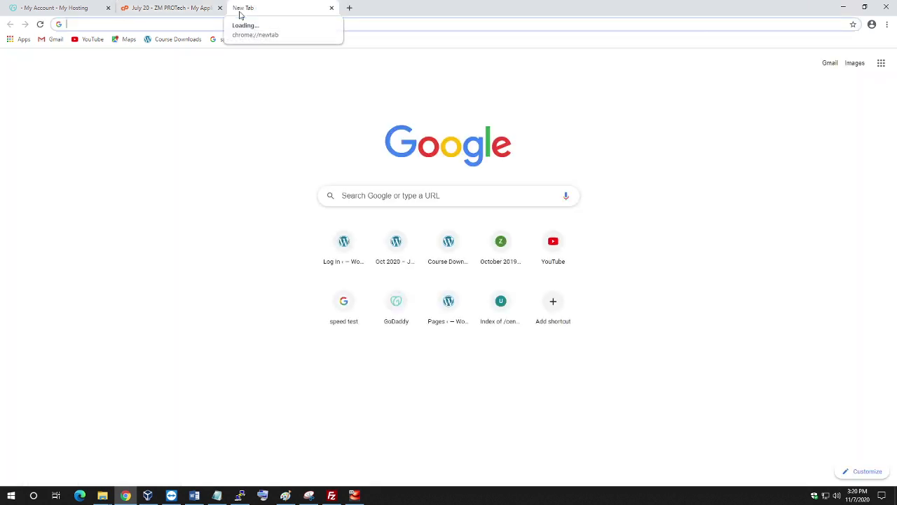
type("vmware ")
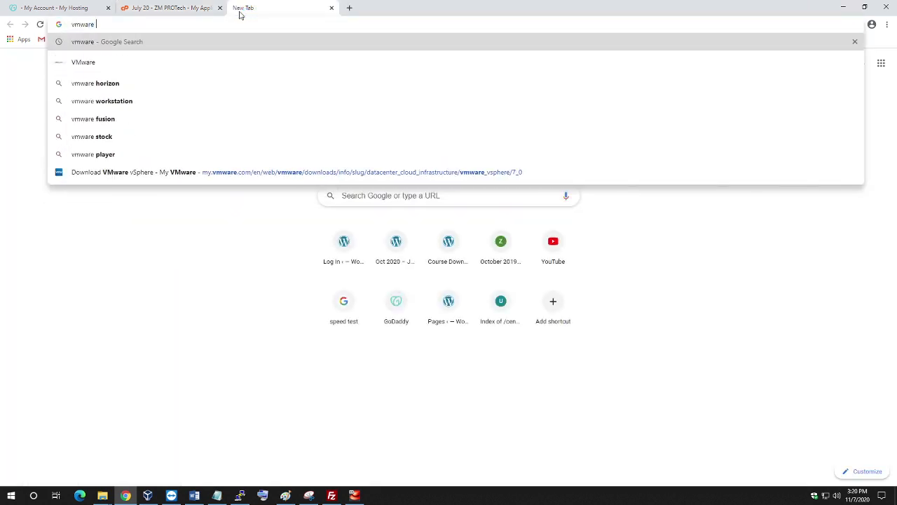
type("console")
key("Return")
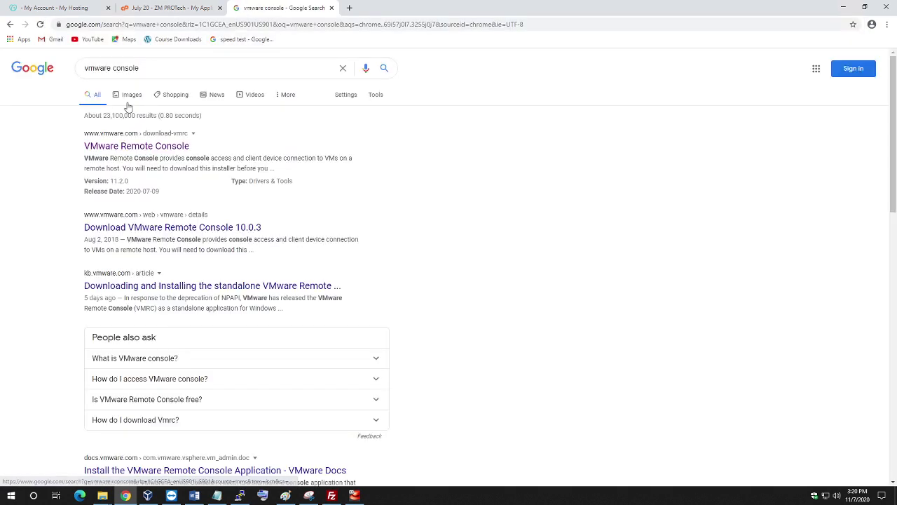
left_click(130, 96)
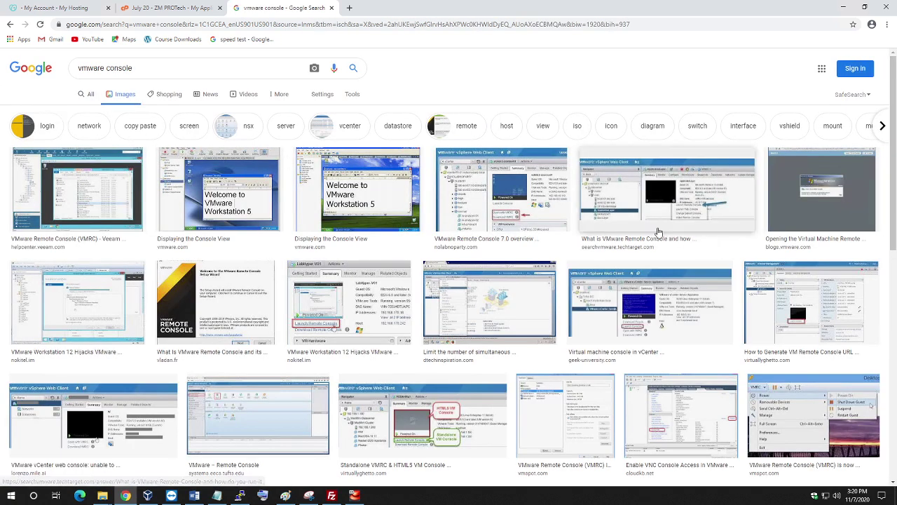
left_click(619, 214)
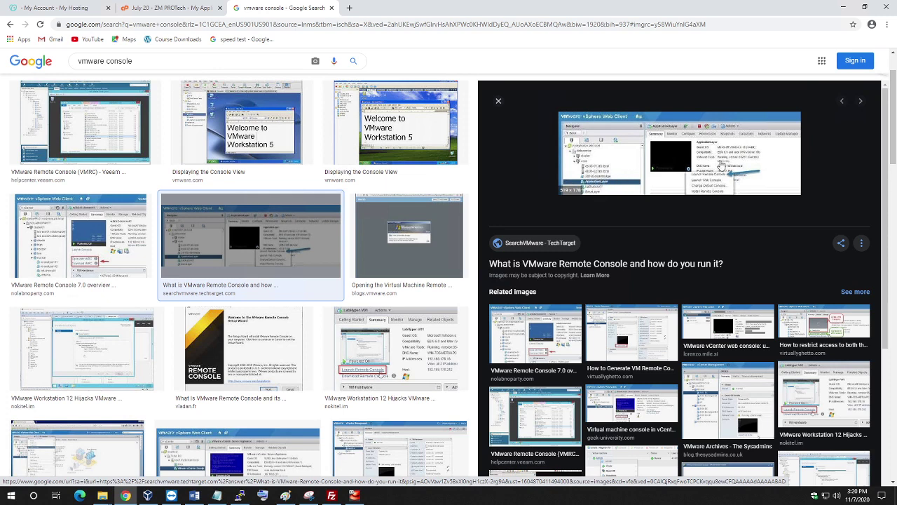
right_click(670, 163)
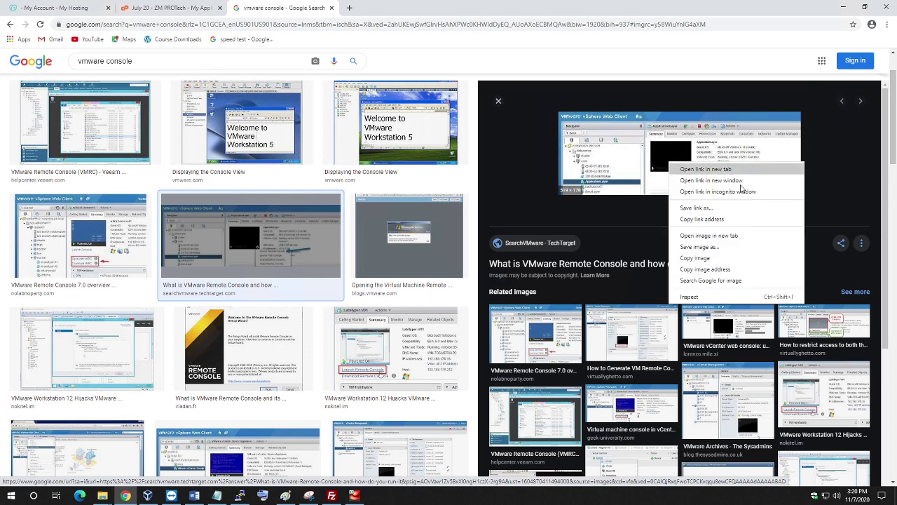
left_click(701, 258)
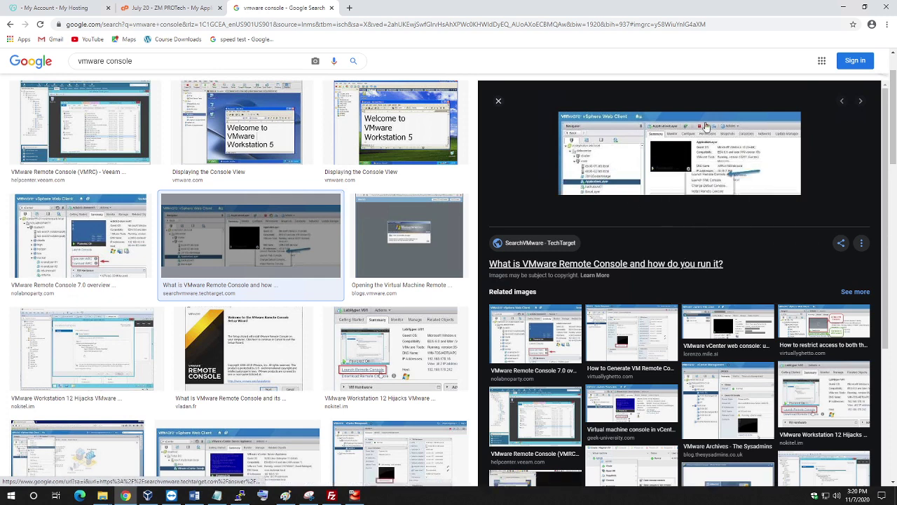
left_click(840, 6)
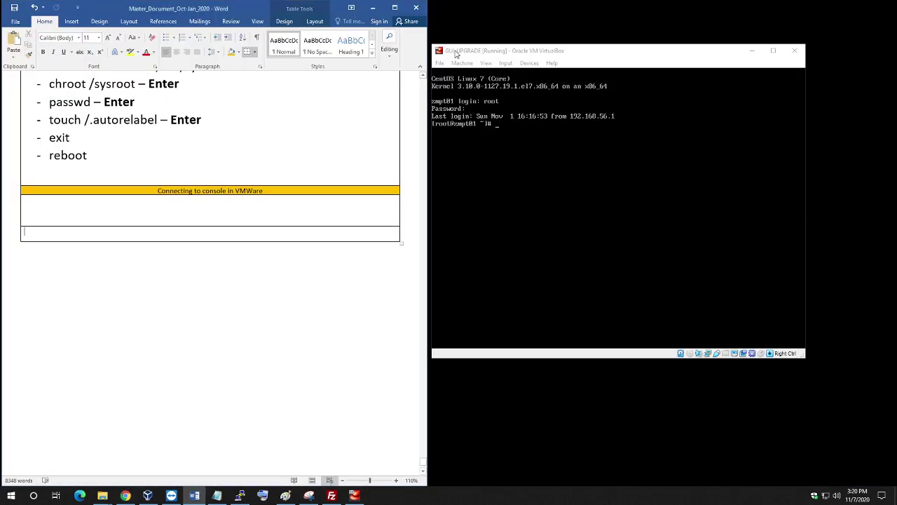
Paste the vSphere Web Client screenshot under the VMWare heading, enlarge it to fill the cell, and centre it.
left_click(531, 173)
left_click(14, 43)
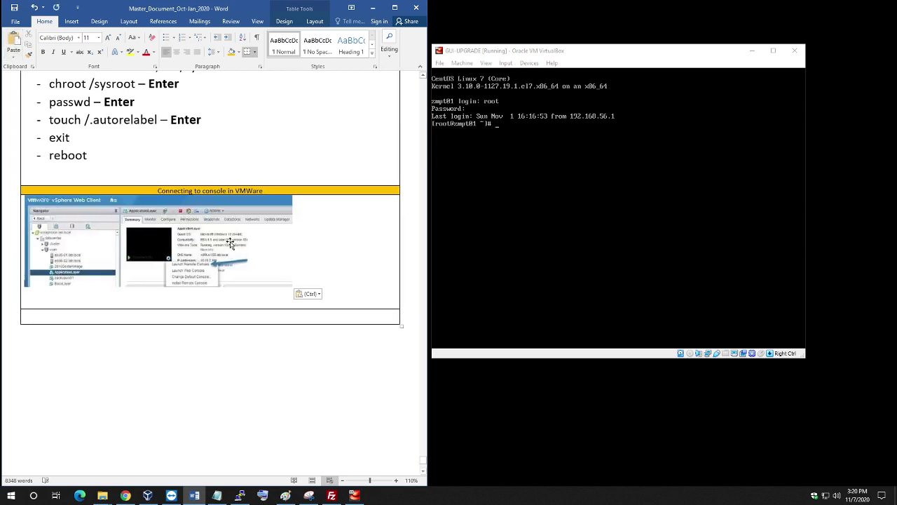
left_click(284, 277)
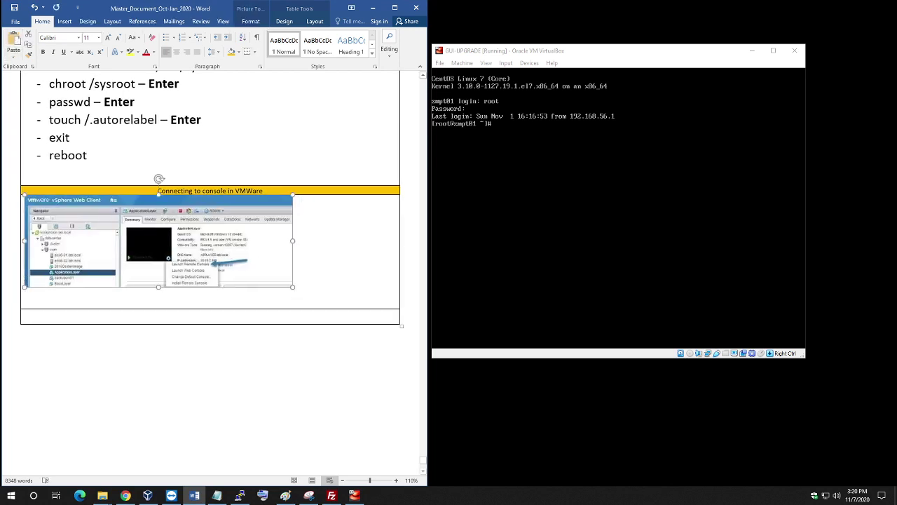
left_click_drag(292, 286, 381, 317)
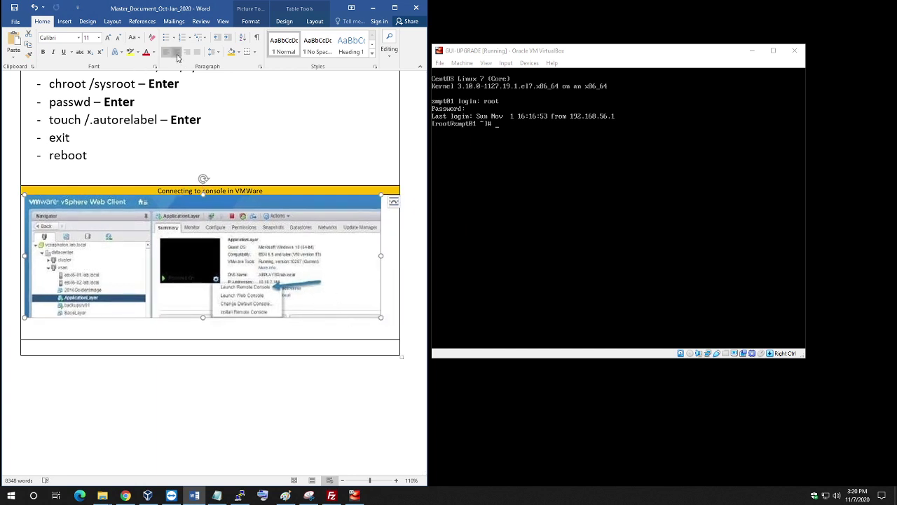
left_click(175, 52)
key("Down")
scroll(210, 210, "down", 3)
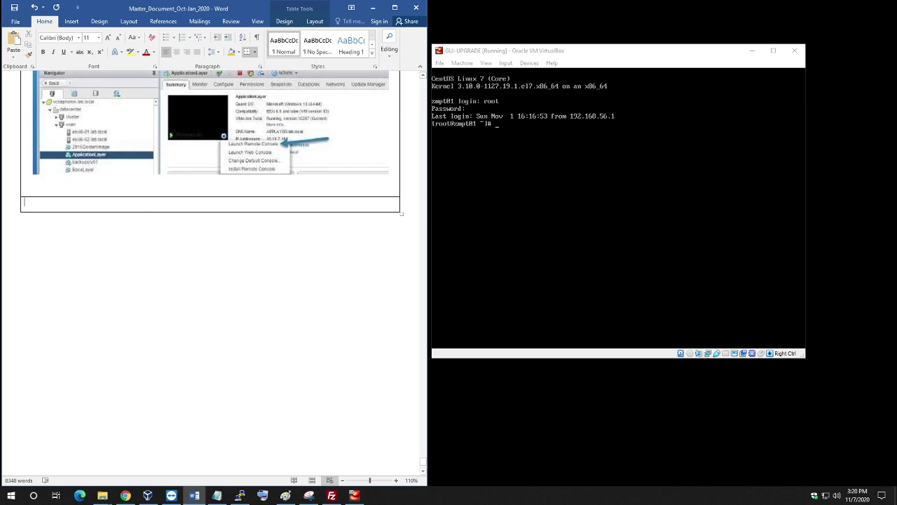
scroll(160, 226, "up", 8)
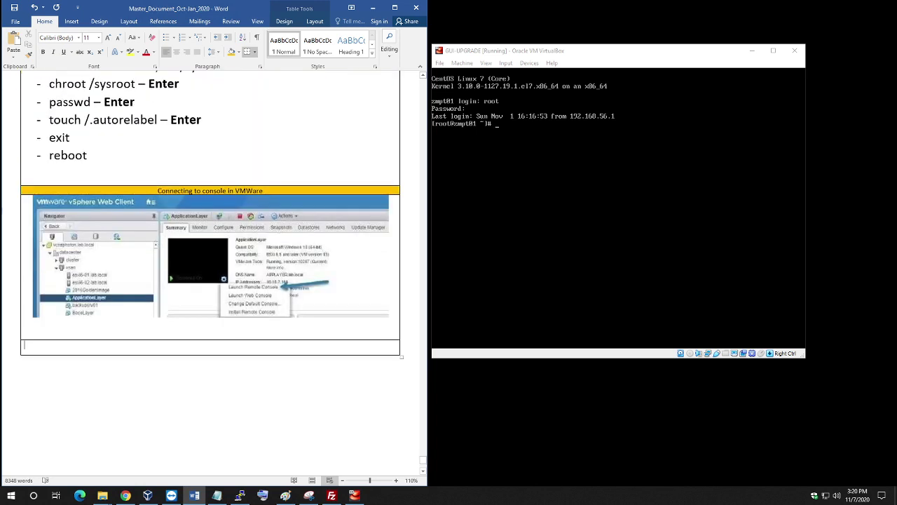
scroll(161, 228, "down", 3)
scroll(161, 229, "up", 4)
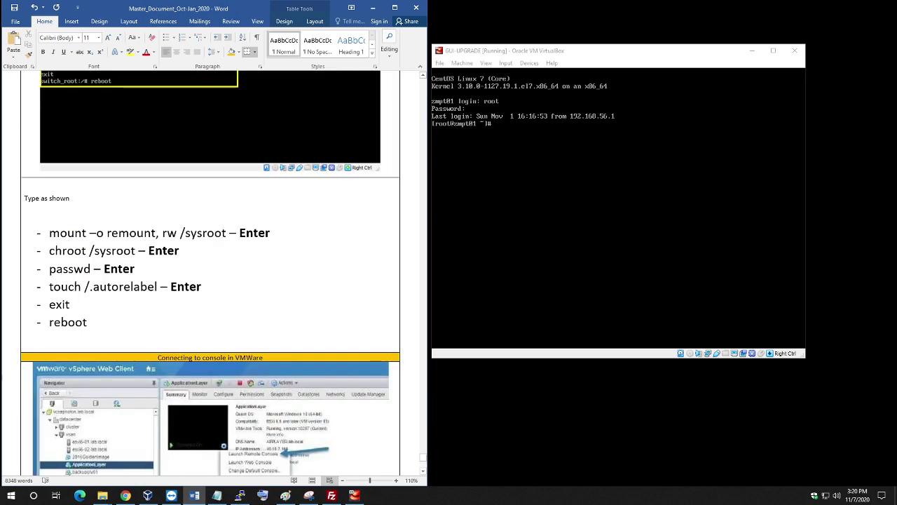
left_click(79, 38)
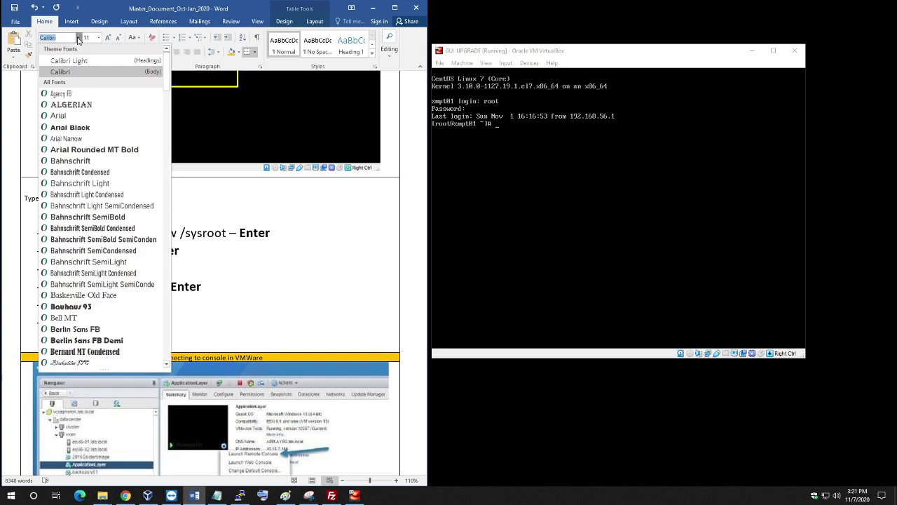
left_click(63, 73)
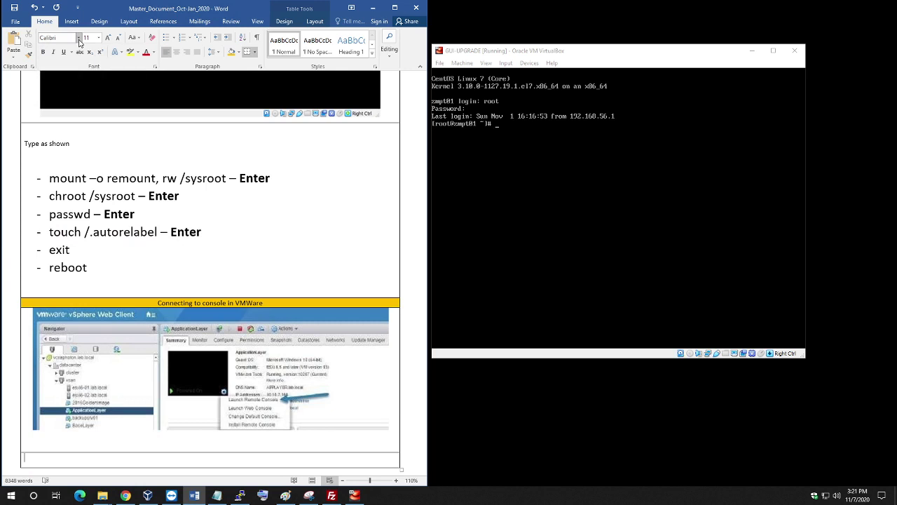
left_click(79, 38)
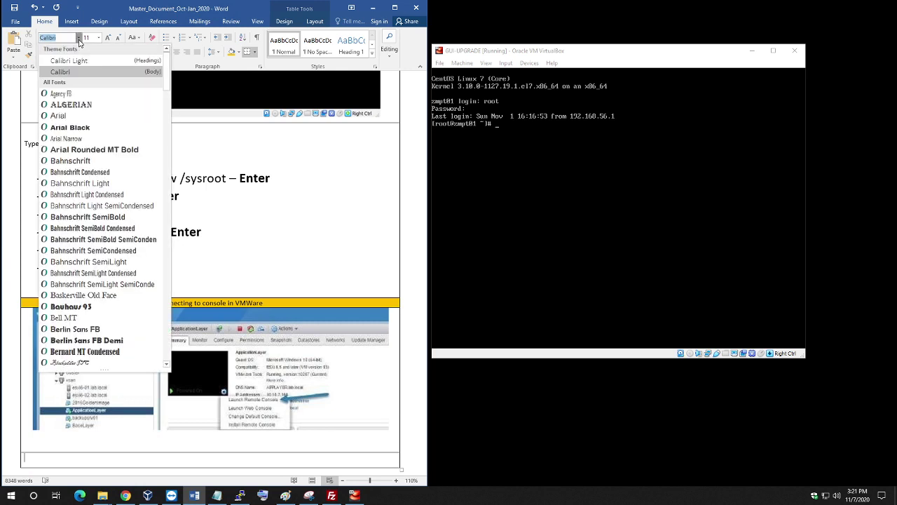
left_click(80, 41)
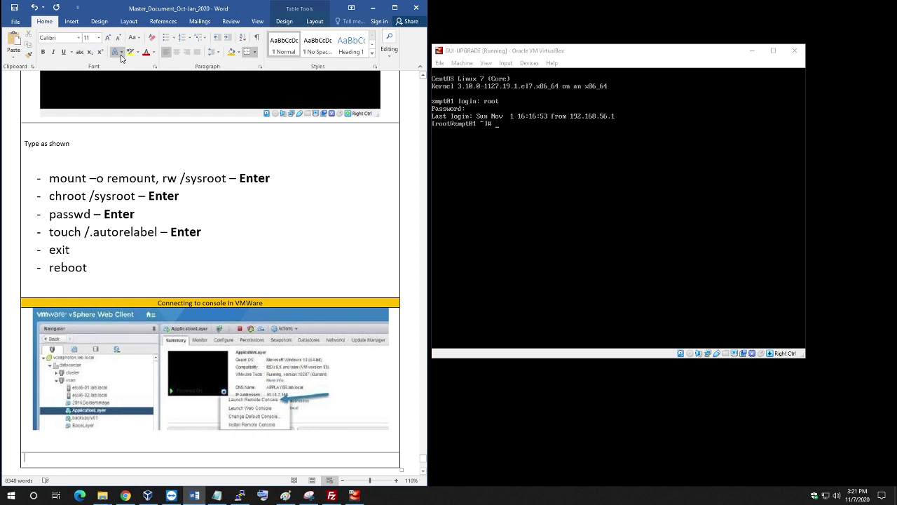
scroll(210, 246, "down", 4)
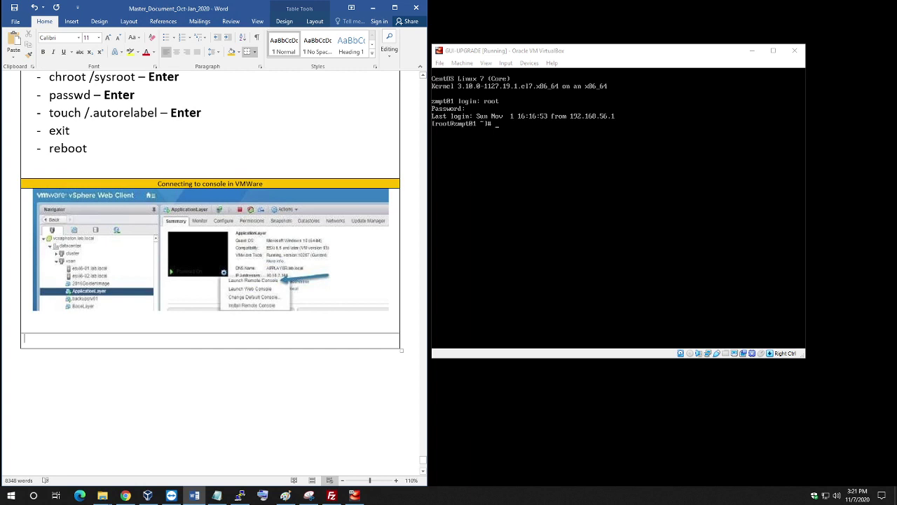
Type the note 'For IBM, HP, DELL' and the bullet '- HP - ILO - Integrated liteout'.
type("For ")
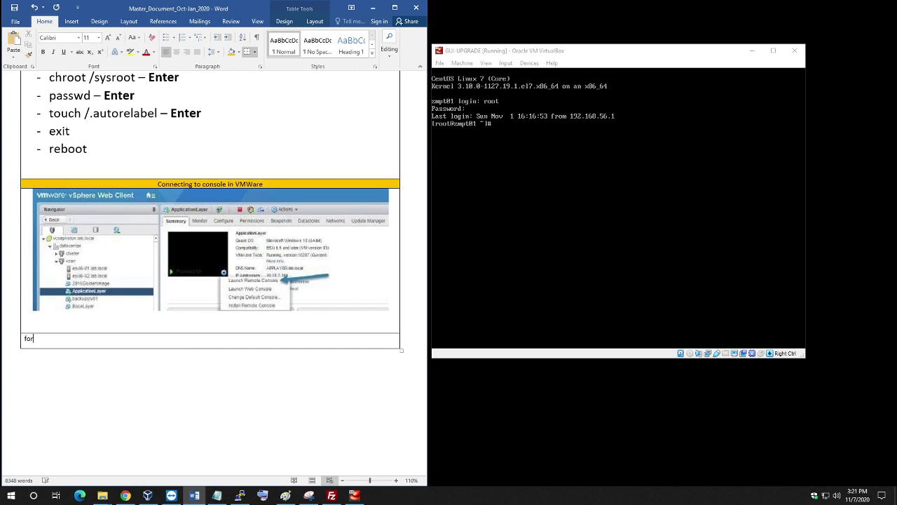
type("IBM, HP O")
key("BackSpace")
type(", DELL")
key("Return")
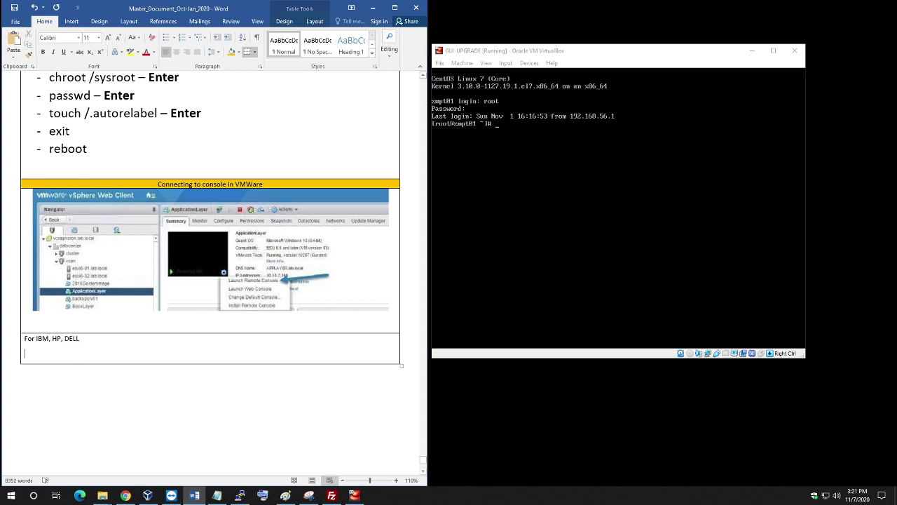
scroll(1, 335, "down", 3)
type("- HP")
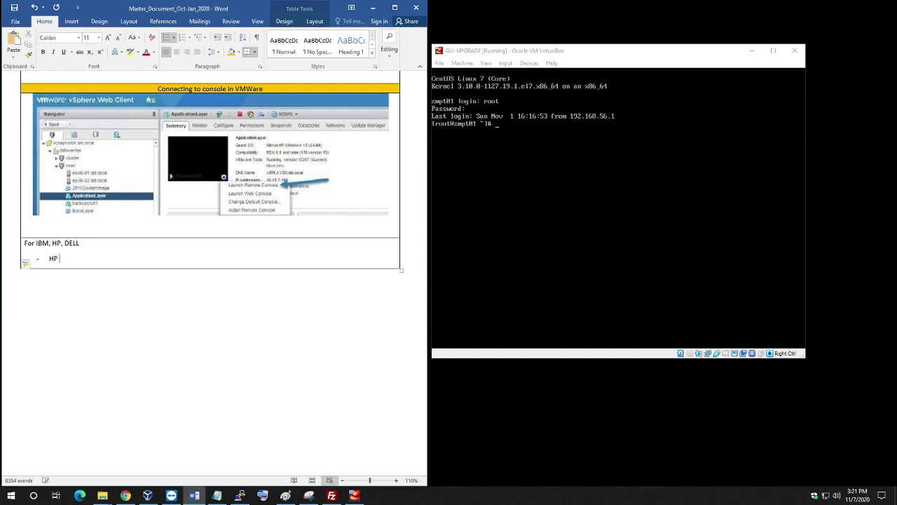
type(" - ")
type("I")
type("LO ")
type("-")
type(" IN")
key("BackSpace")
type("N")
key("BackSpace")
key("BackSpace")
type("Integrated liteout")
key("Return")
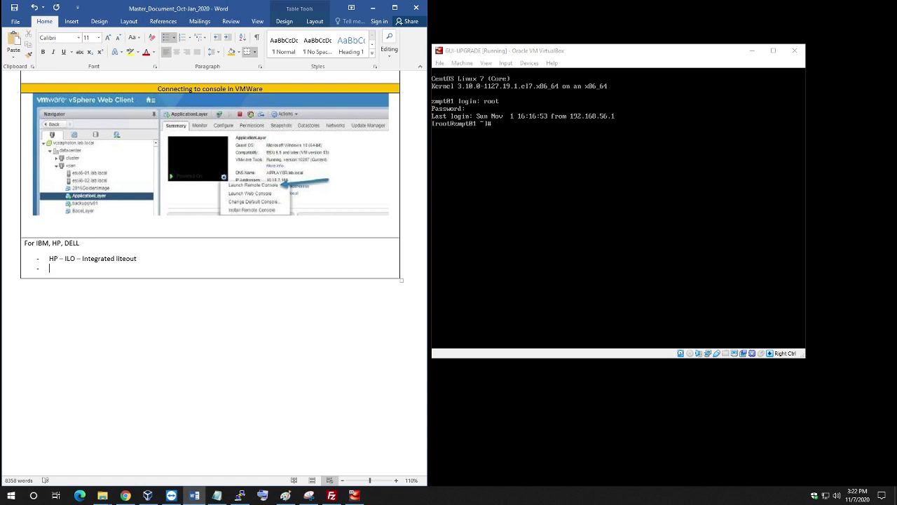
Add the 'IBM - HMC - Hardware Management Console' and 'Dell - IDRAC - Integrated Dell remote Access Control' bullets.
type("IBM - h")
key("BackSpace")
type("H")
type("MC ")
type("- ")
type("Hardw")
type("are Managem")
type("e")
type("nt Co")
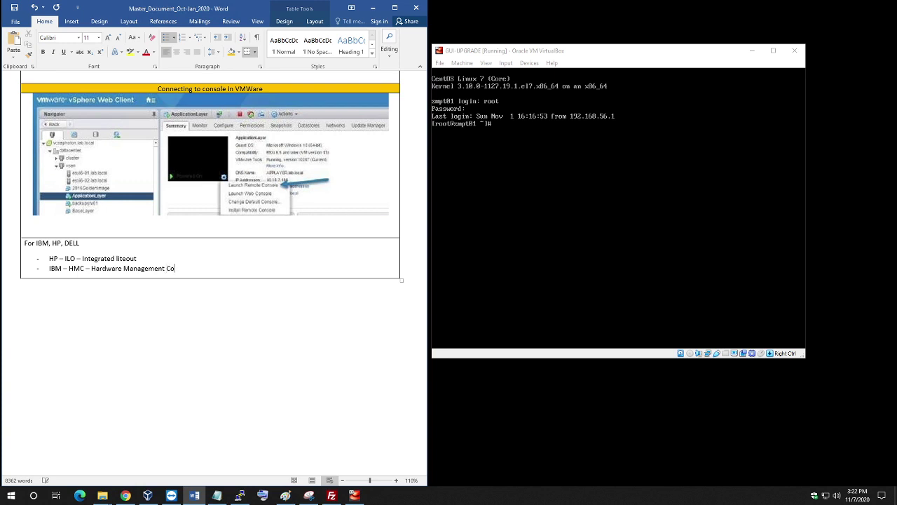
type("nsole")
key("Return")
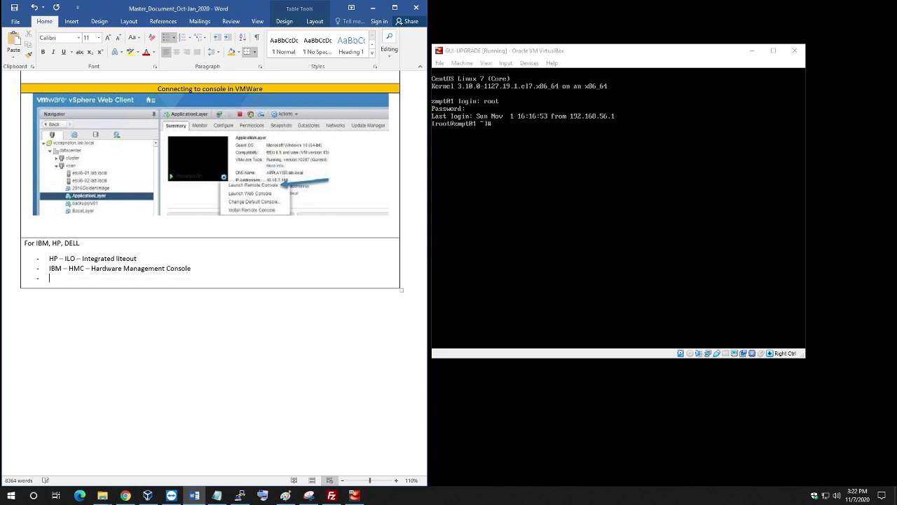
type("Dell")
type(" -")
type(" I")
type("drac ")
type(" - ")
type("IN")
key("BackSpace")
type("ntegrated Dell remote Acce")
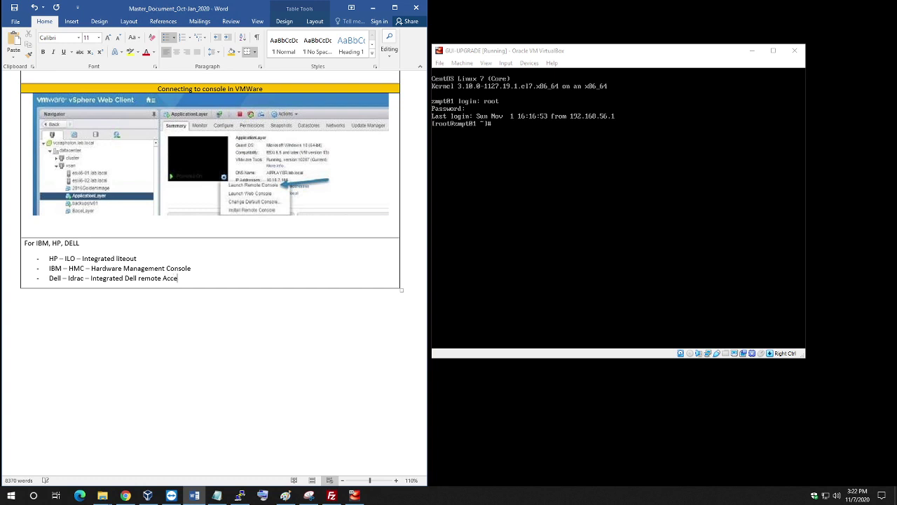
type("ss Control")
key("BackSpace")
key("Left")
key("Left")
key("Left")
key("Left")
key("Left")
key("BackSpace")
key("BackSpace")
key("BackSpace")
key("BackSpace")
type("D")
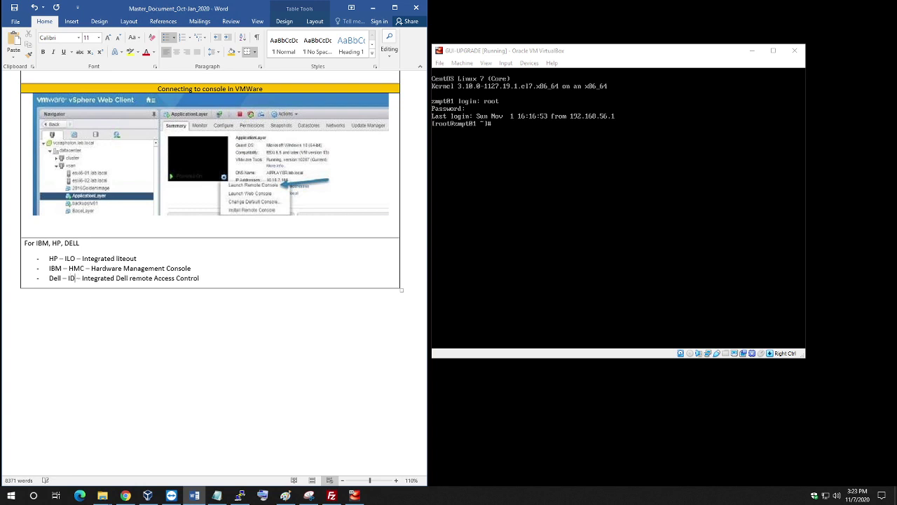
type("RAC")
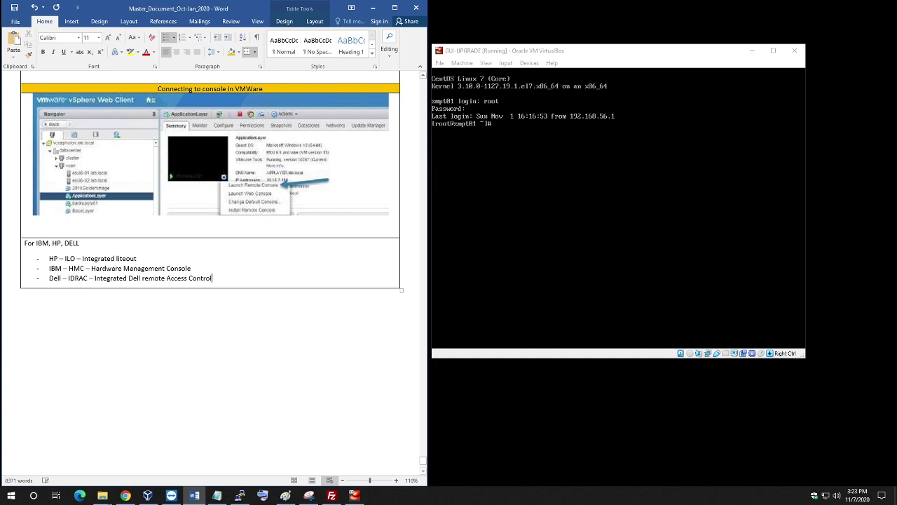
key("Tab")
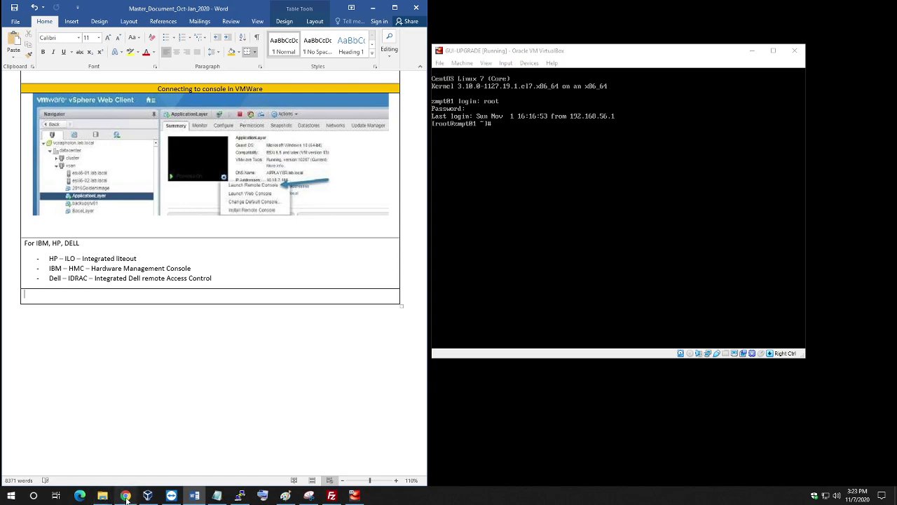
Replace 'vmware' in the image search with 'rac' and run the 'rac console' search.
left_click(126, 496)
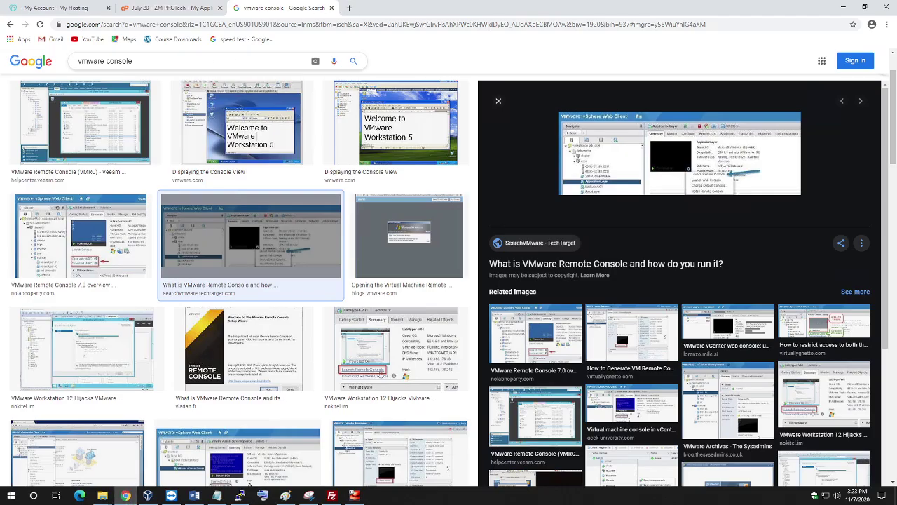
double_click(119, 61)
double_click(90, 61)
key("BackSpace")
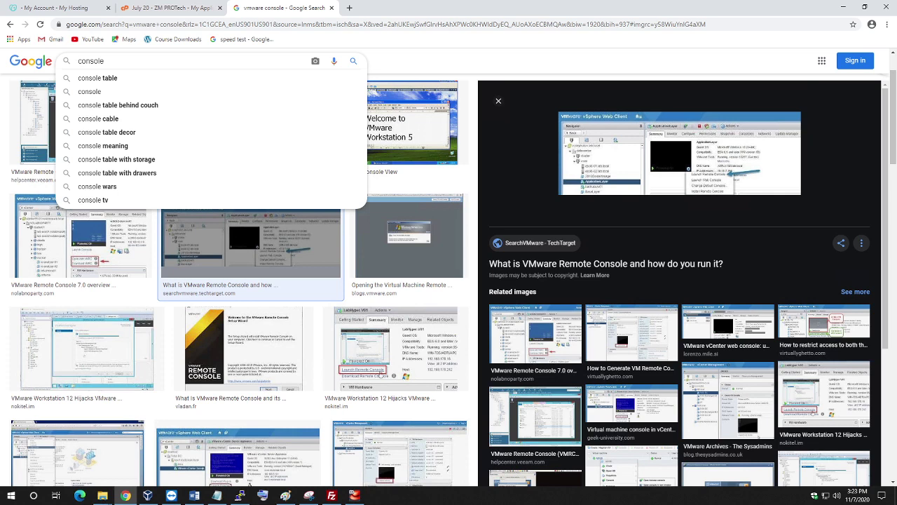
type("rac con")
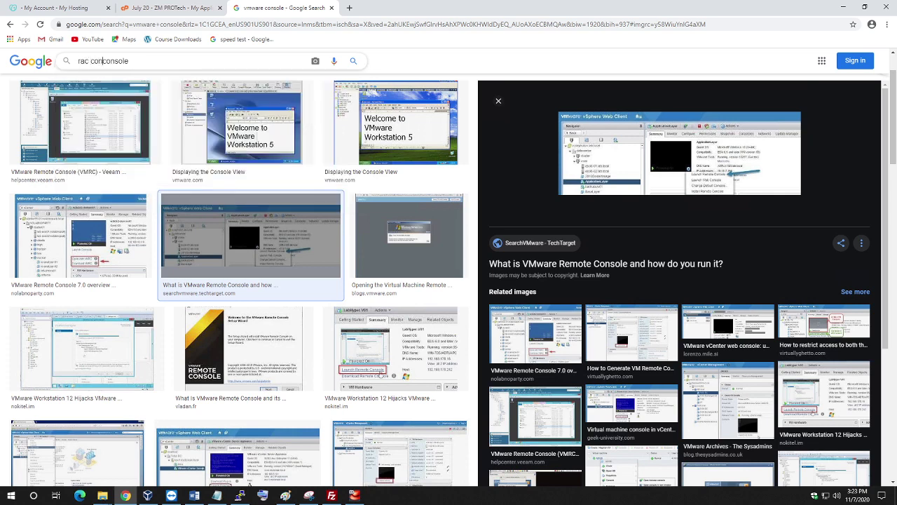
type("sole")
key("Return")
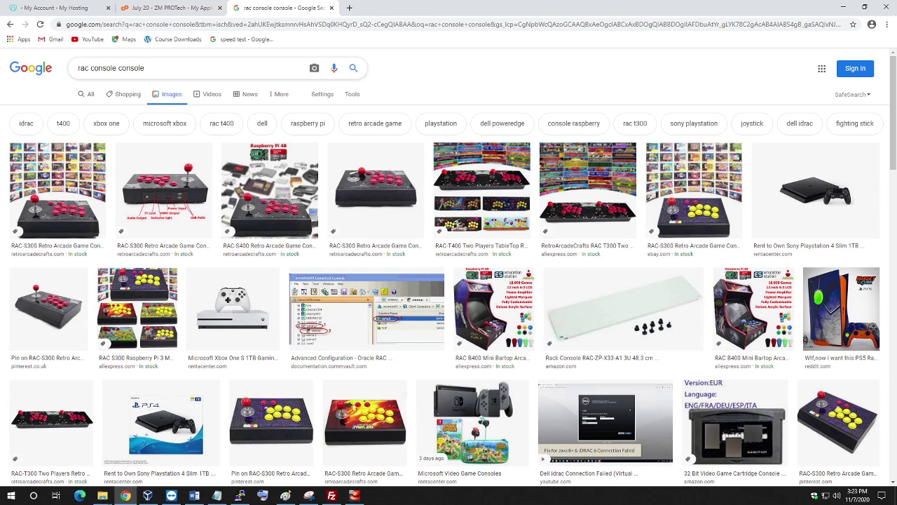
Correct the query to 'rack console', rerun it and browse the rackmount console results.
left_click(89, 68)
double_click(84, 68)
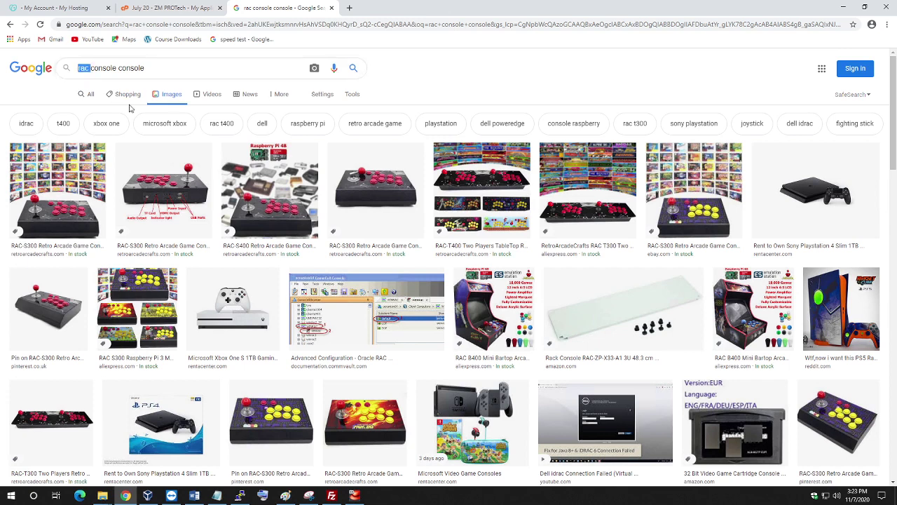
type("rack")
key("Delete")
key("Delete")
key("Delete")
key("Delete")
key("Delete")
key("Delete")
key("Delete")
key("Delete")
key("Return")
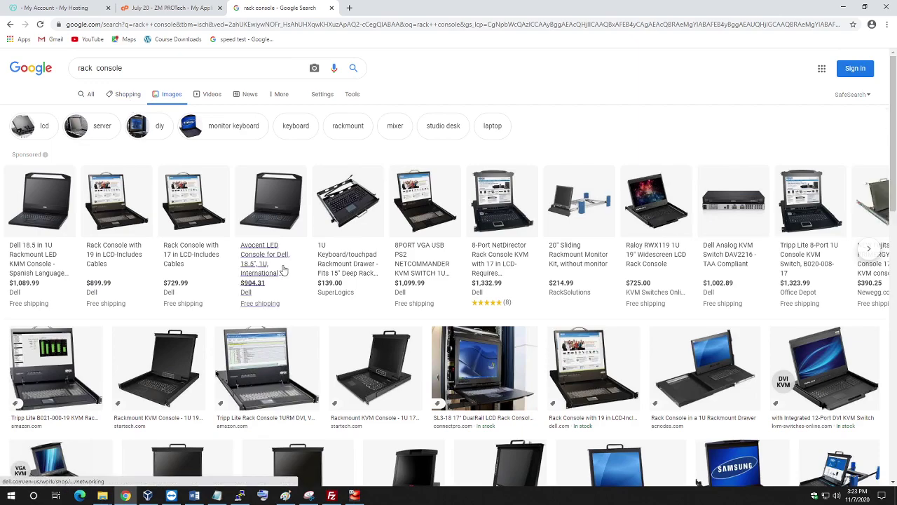
scroll(286, 261, "down", 5)
scroll(286, 261, "down", 5)
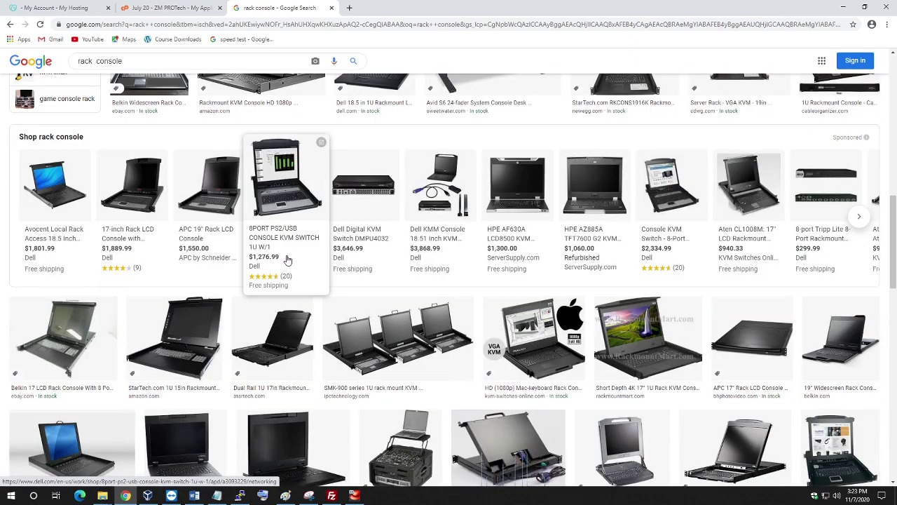
scroll(286, 261, "down", 15)
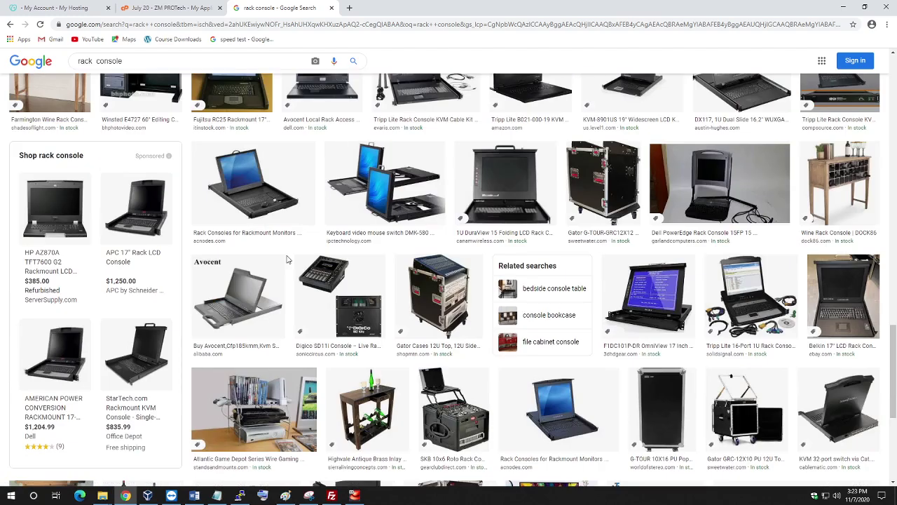
scroll(286, 260, "down", 5)
scroll(287, 258, "down", 8)
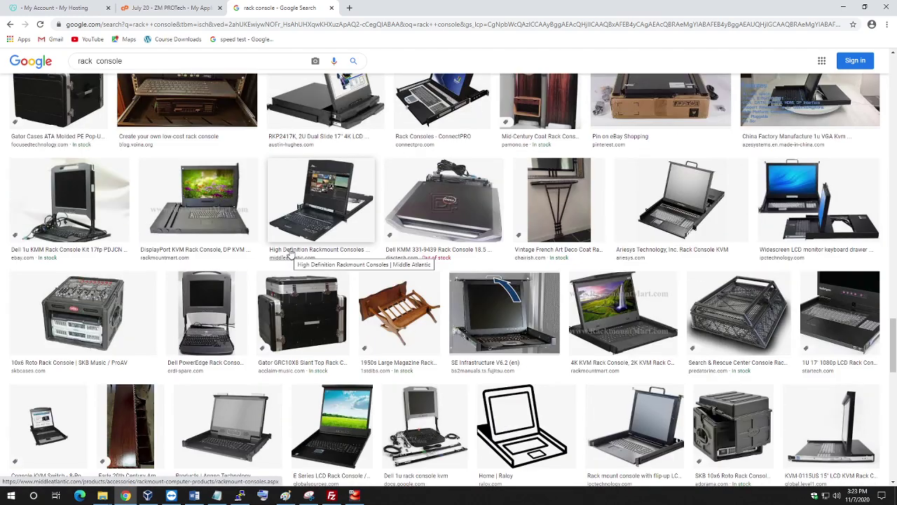
scroll(290, 256, "down", 3)
scroll(290, 254, "down", 5)
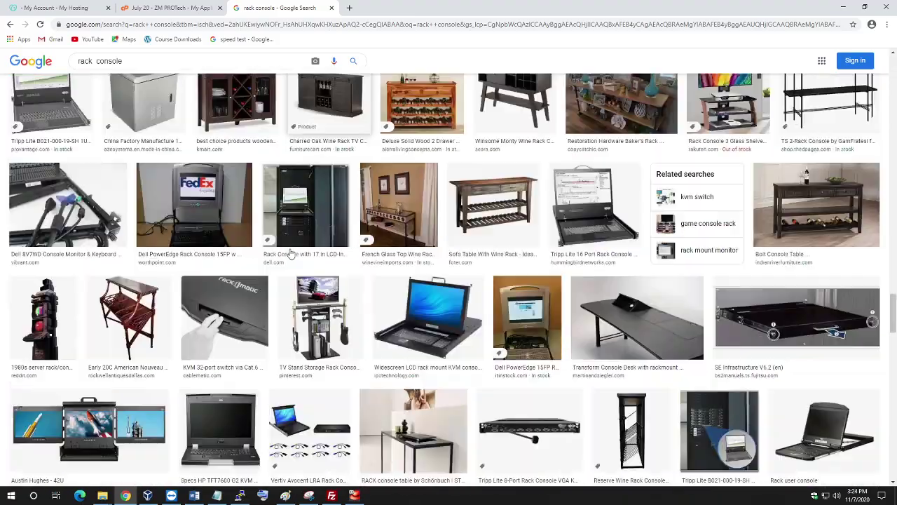
scroll(291, 254, "down", 2)
scroll(301, 258, "down", 3)
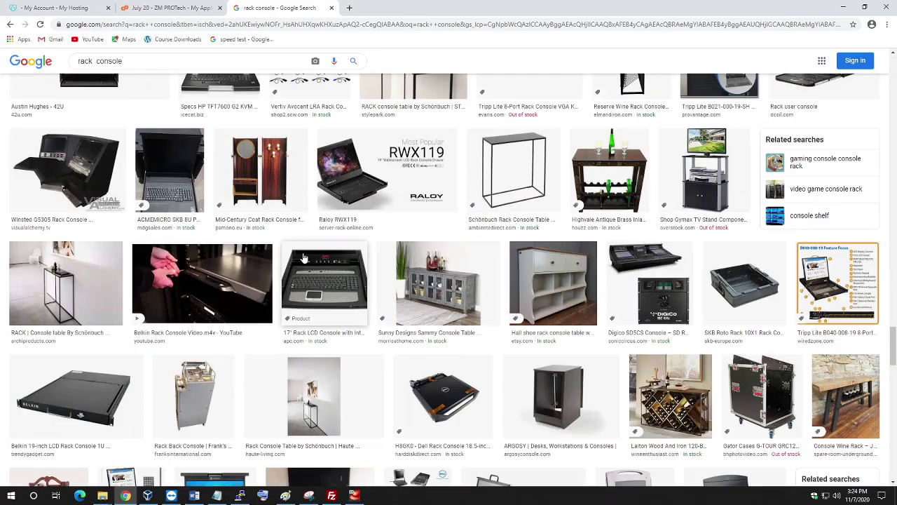
scroll(304, 258, "down", 10)
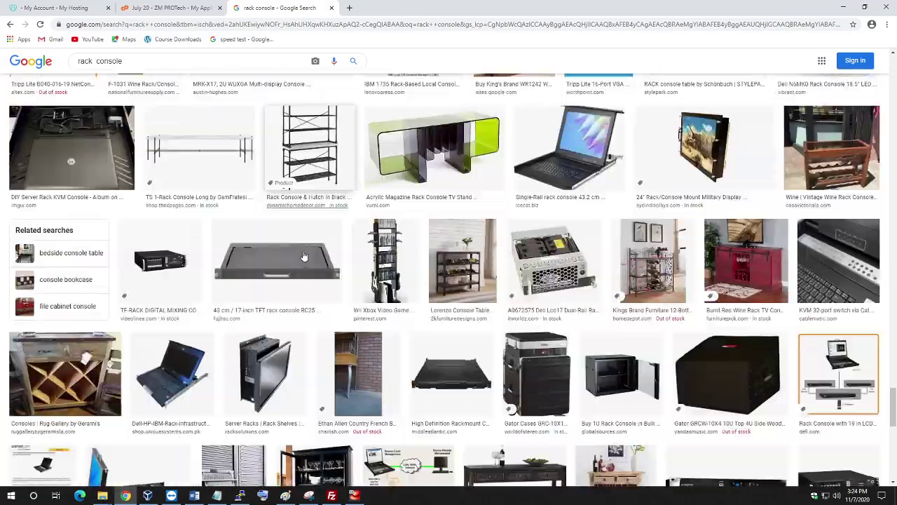
scroll(303, 256, "down", 2)
scroll(304, 257, "down", 6)
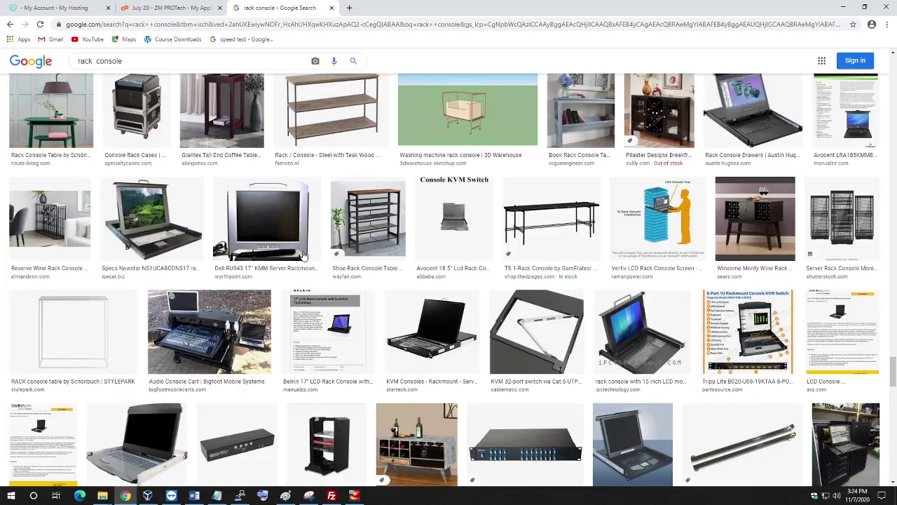
scroll(304, 256, "down", 6)
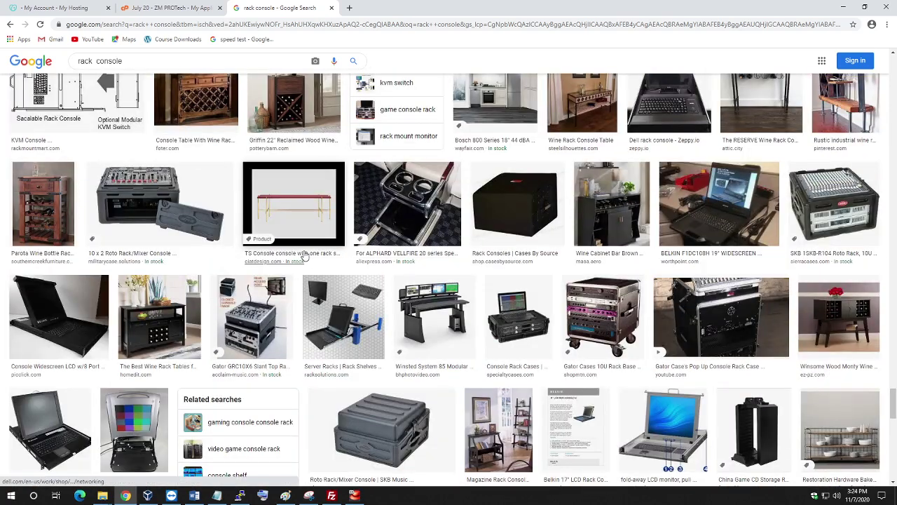
key("Home")
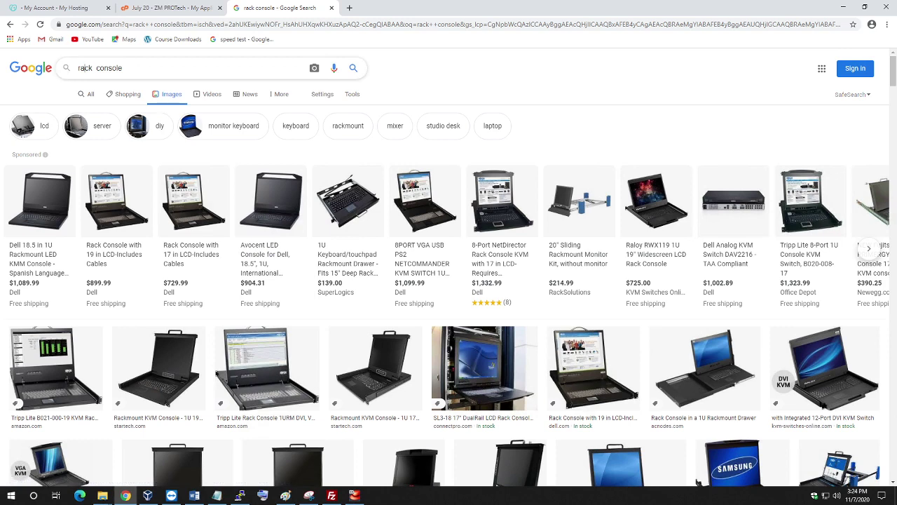
double_click(80, 67)
type("datacenter")
key("Return")
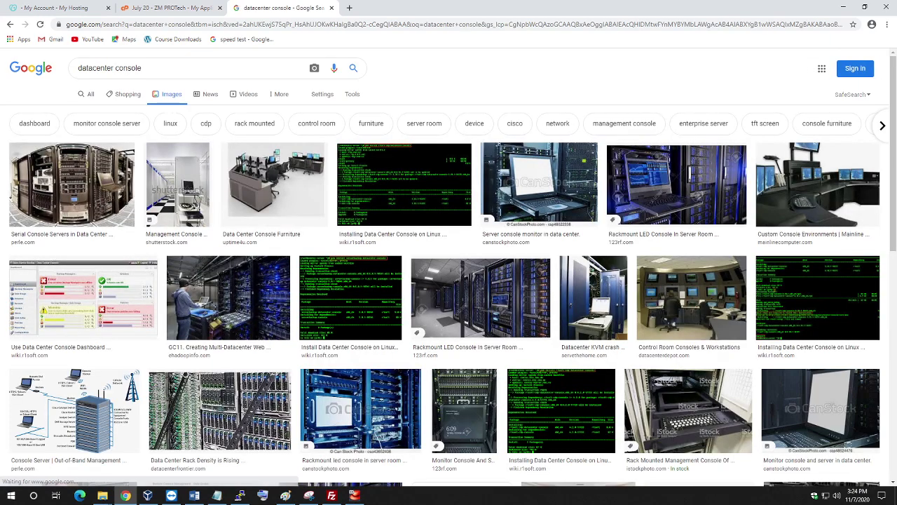
scroll(343, 242, "down", 2)
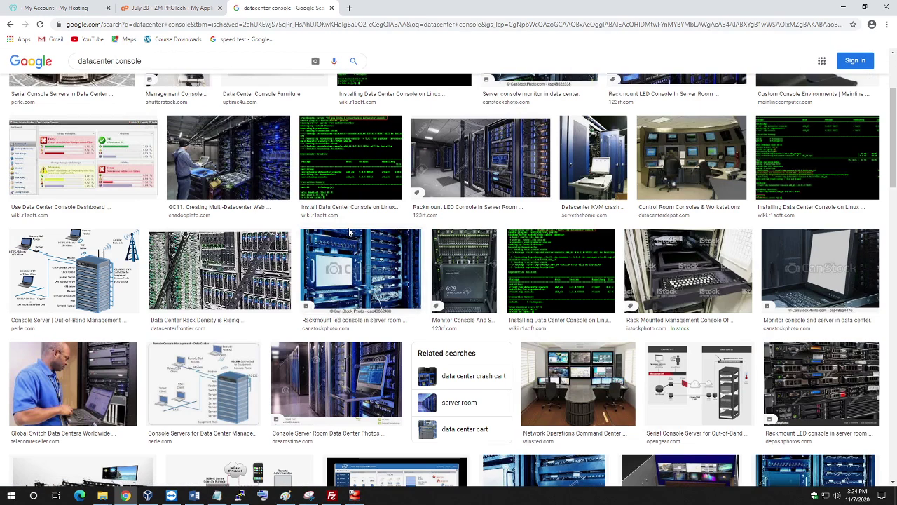
scroll(349, 232, "down", 3)
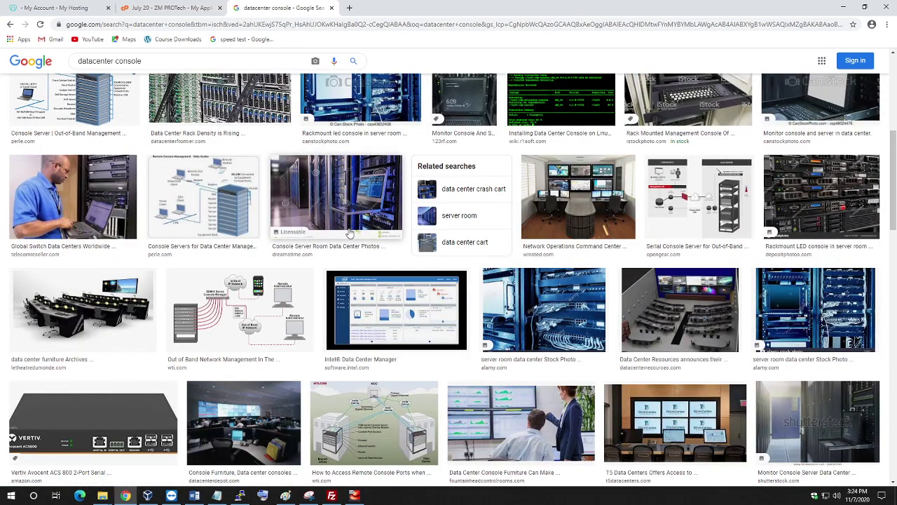
scroll(349, 234, "down", 2)
scroll(326, 213, "down", 3)
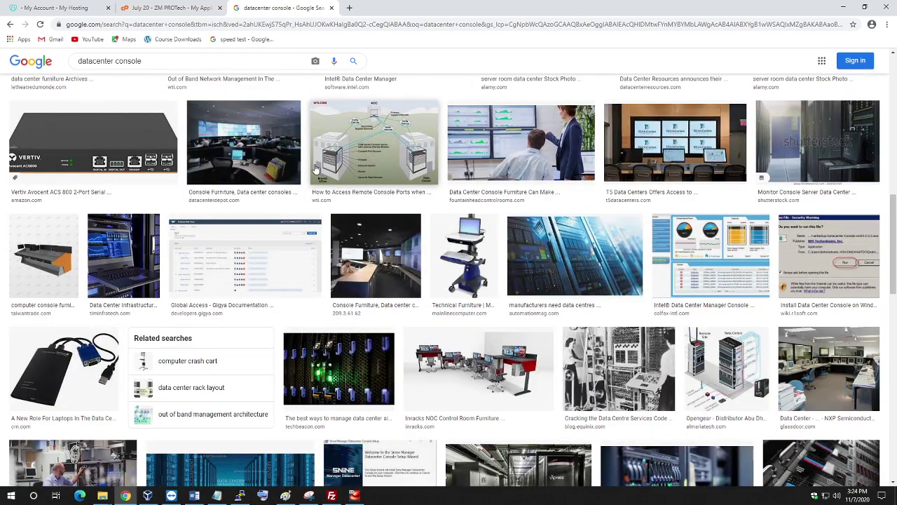
scroll(316, 168, "down", 1)
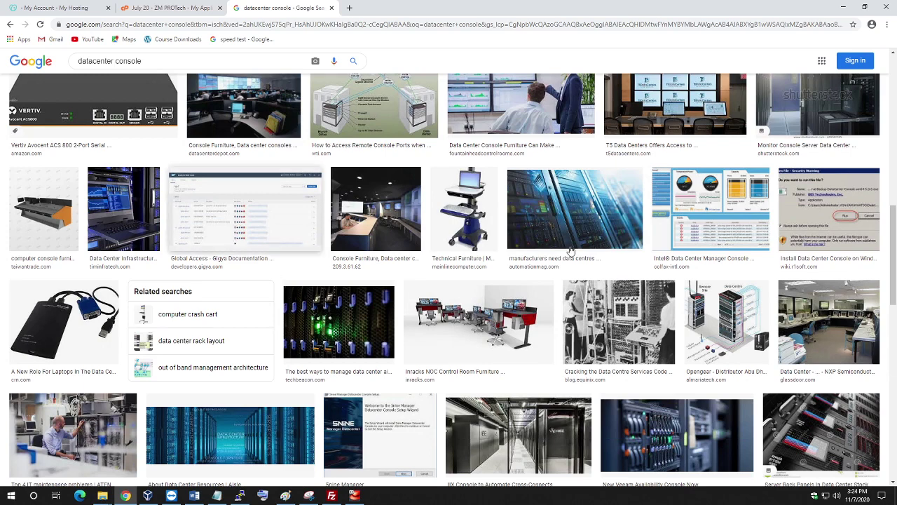
Open the Opengear network diagram in the larger image preview.
left_click(746, 317)
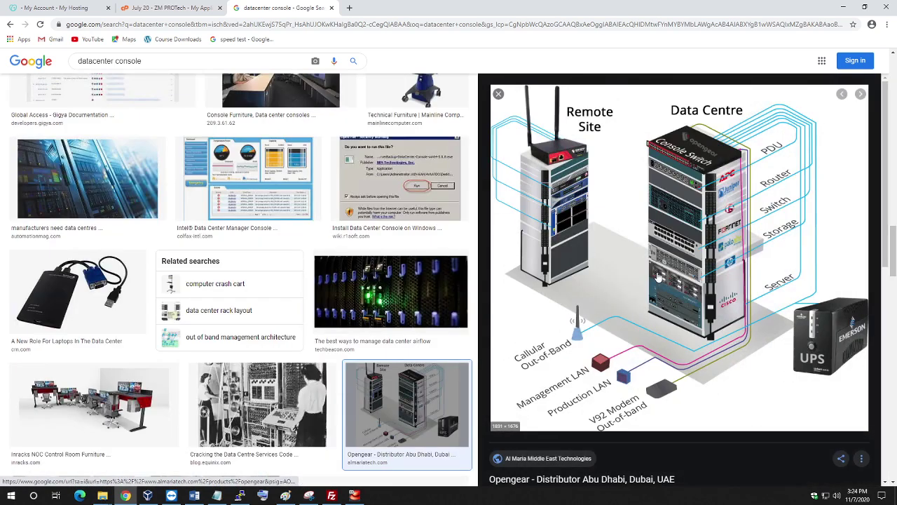
scroll(526, 237, "down", 4)
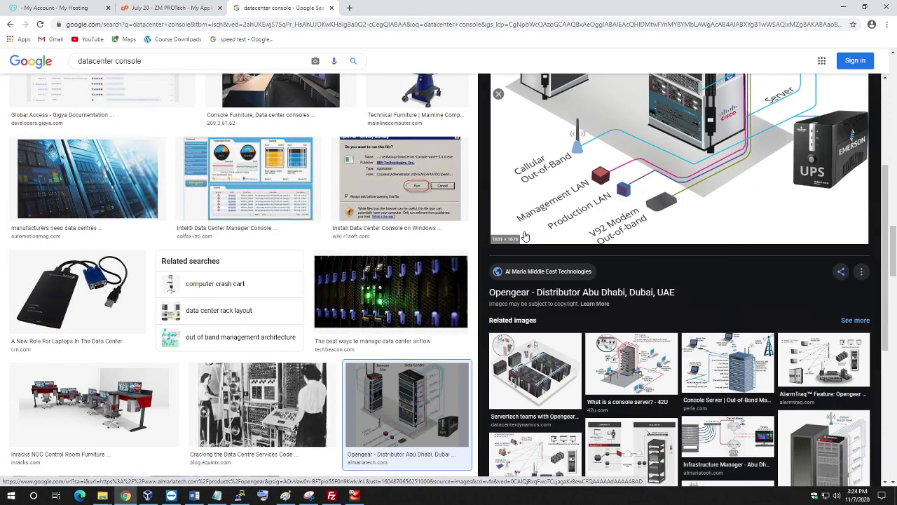
scroll(526, 236, "down", 5)
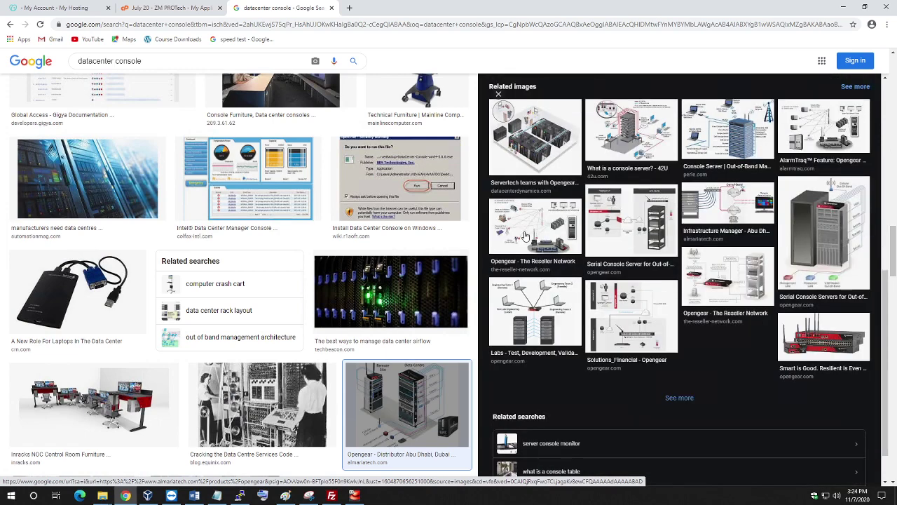
scroll(525, 237, "down", 1)
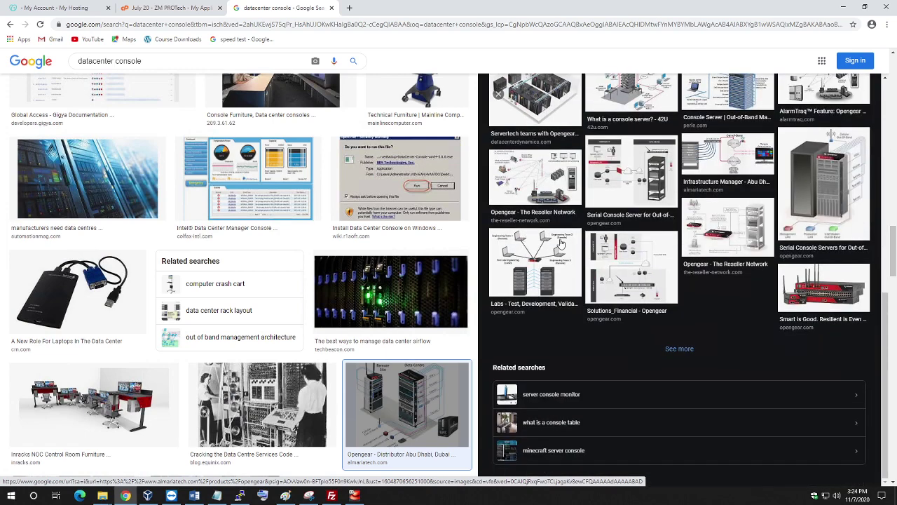
scroll(726, 285, "up", 2)
scroll(726, 285, "up", 2)
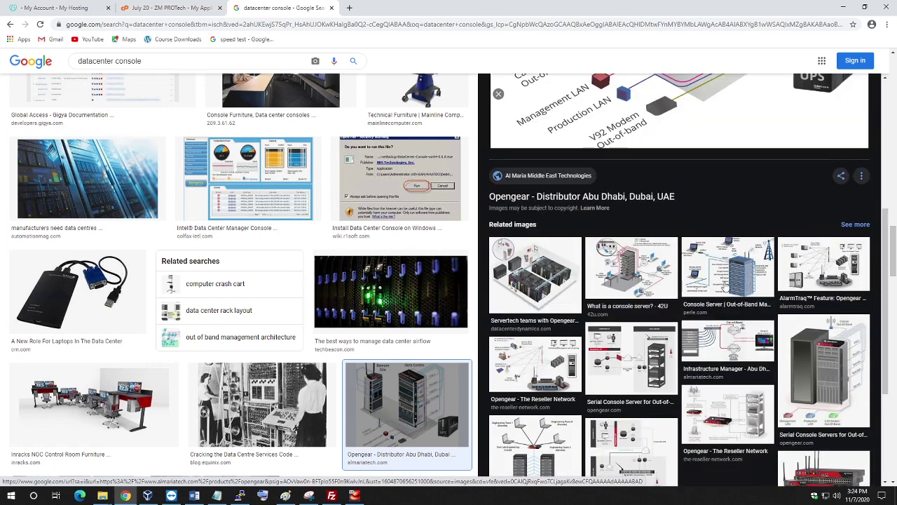
scroll(726, 285, "down", 4)
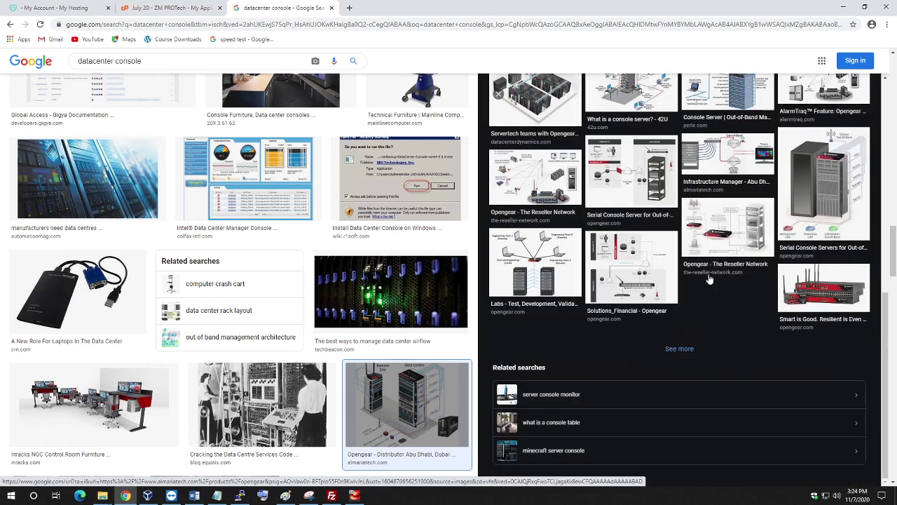
scroll(684, 250, "up", 3)
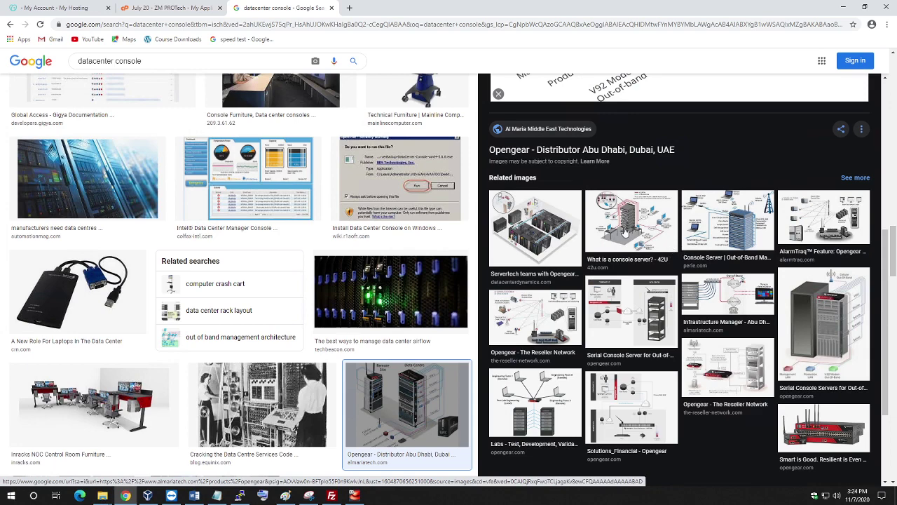
Switch the preview to the 42U 'What is a console server?' diagram.
left_click(625, 232)
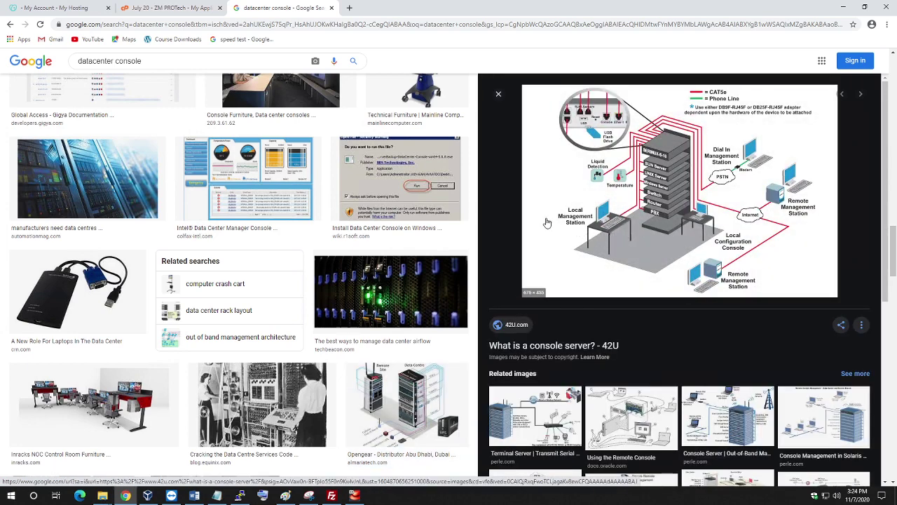
scroll(547, 222, "down", 4)
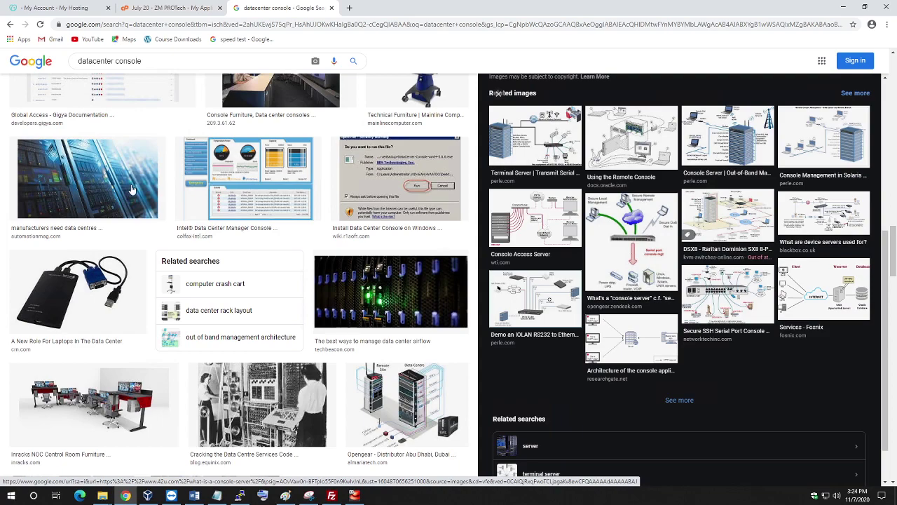
scroll(217, 230, "down", 10)
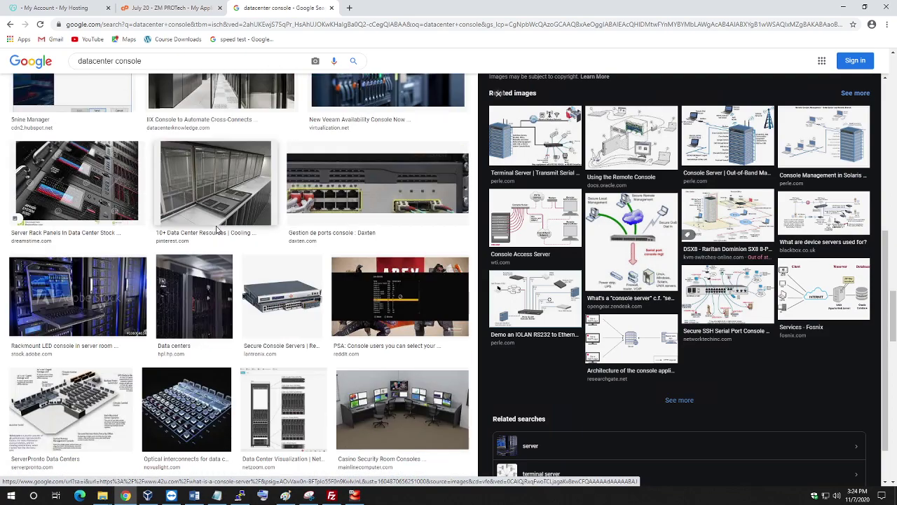
scroll(217, 230, "down", 4)
scroll(217, 231, "down", 5)
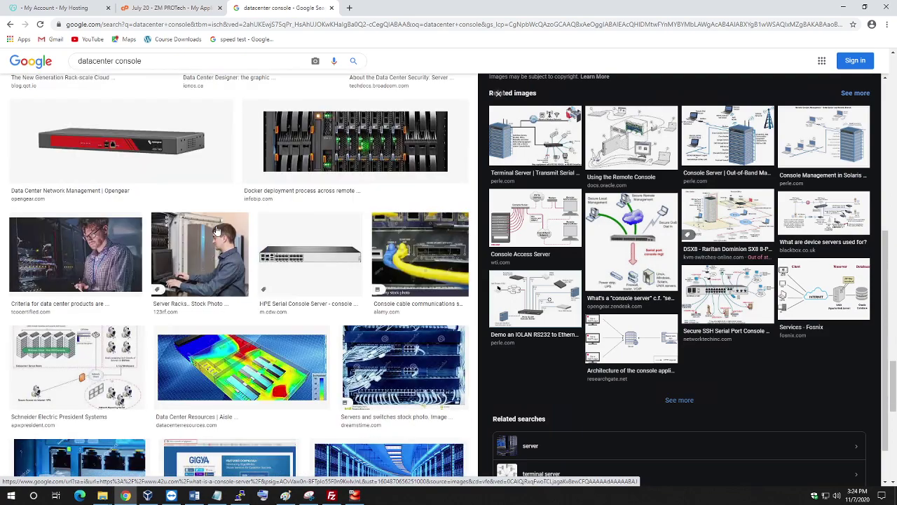
scroll(118, 217, "up", 6)
scroll(133, 216, "up", 3)
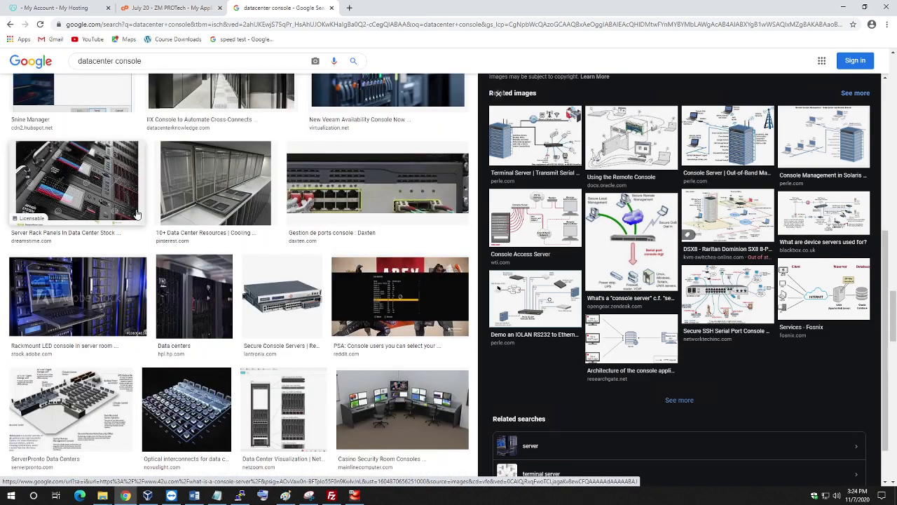
scroll(196, 245, "down", 8)
scroll(202, 244, "up", 4)
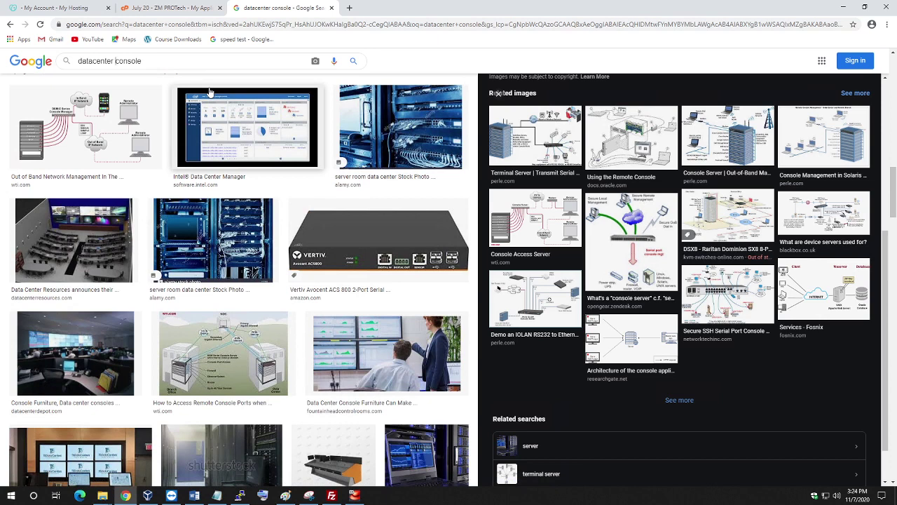
Search Google for 'datacenter rack console', skim the web results, then browse the image results.
type("rack")
key("Return")
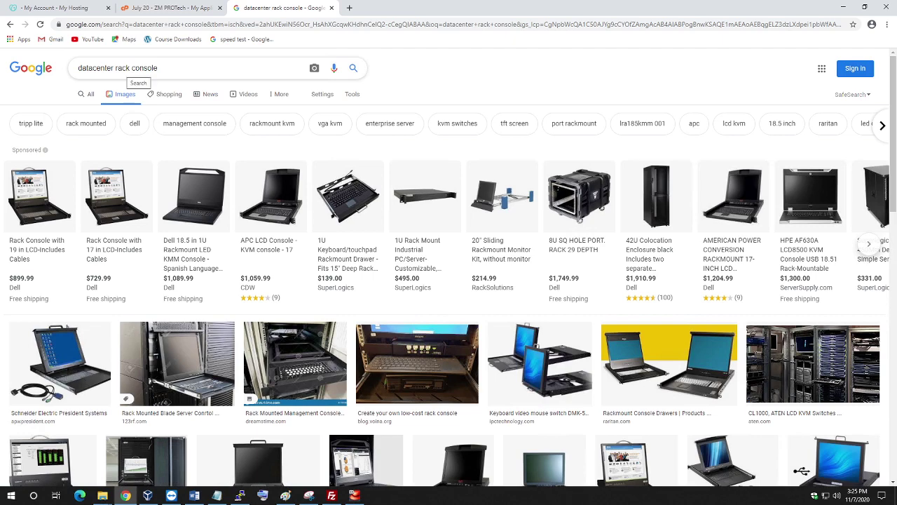
left_click(85, 96)
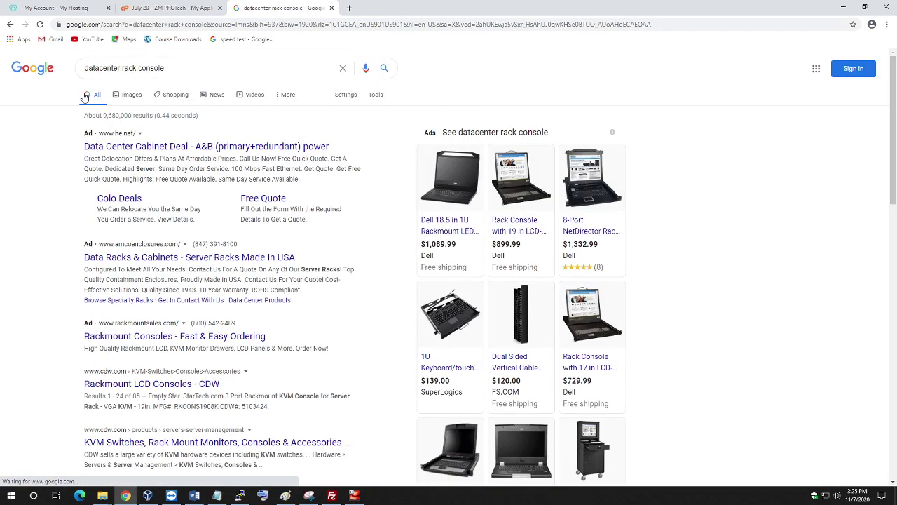
scroll(126, 254, "down", 3)
scroll(126, 254, "down", 6)
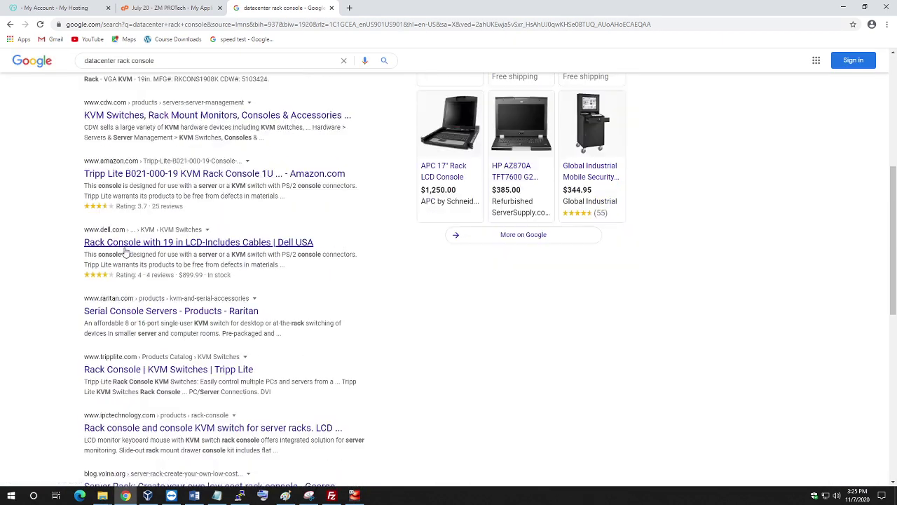
scroll(126, 252, "up", 6)
scroll(126, 254, "up", 3)
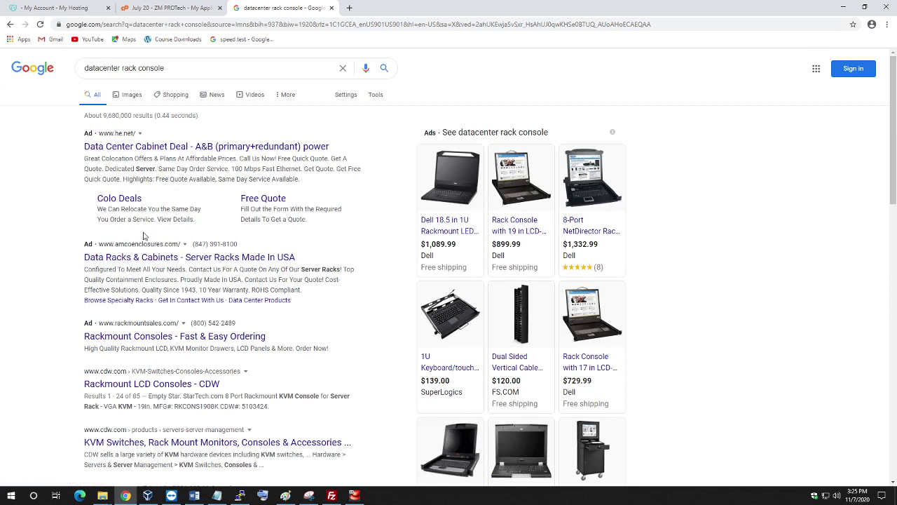
left_click(118, 96)
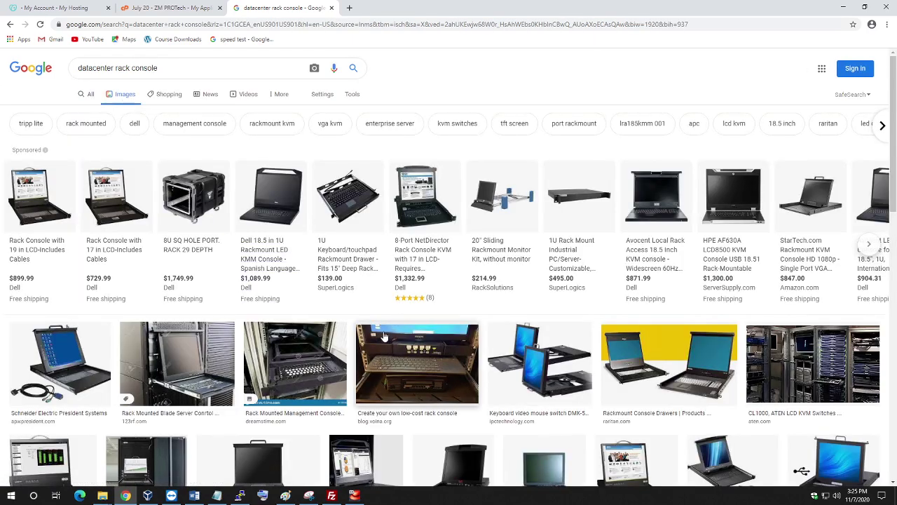
scroll(385, 336, "down", 4)
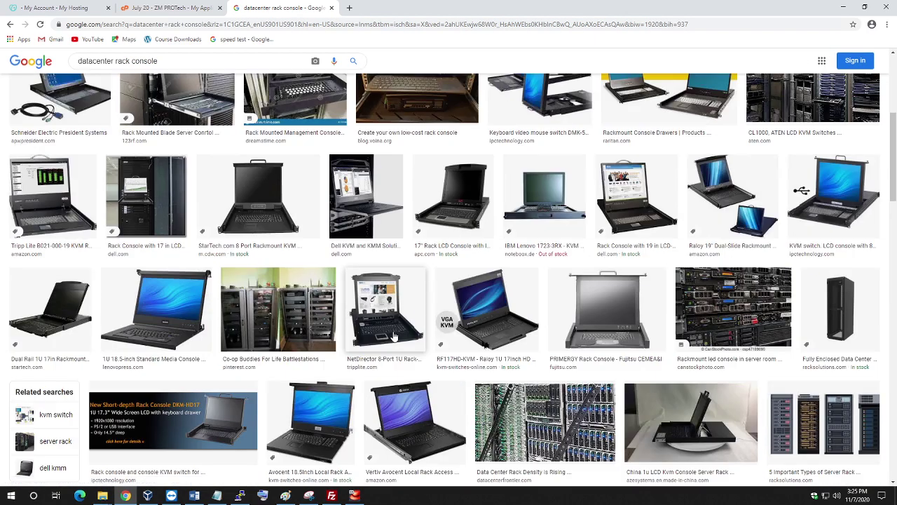
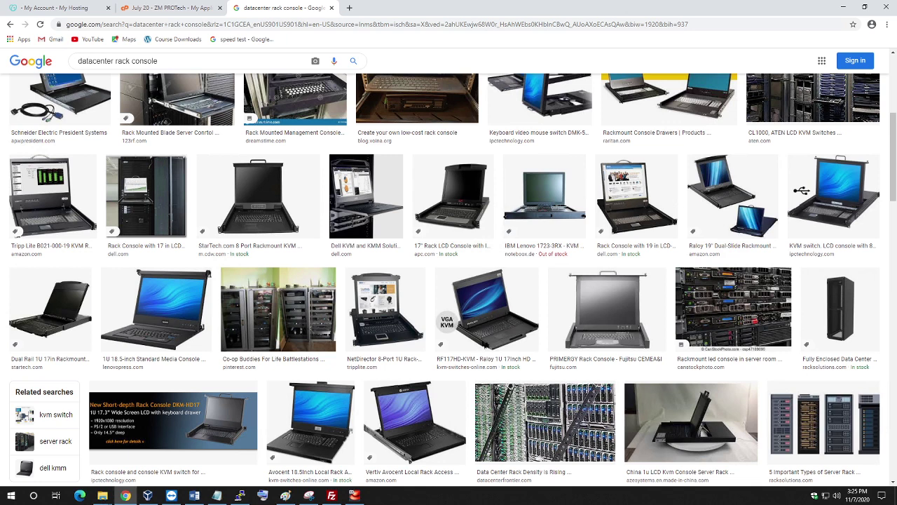
Launch Snipping Tool locally and move it aside, then minimize Chrome's rack-console image results remotely.
mouse_move(607, 3)
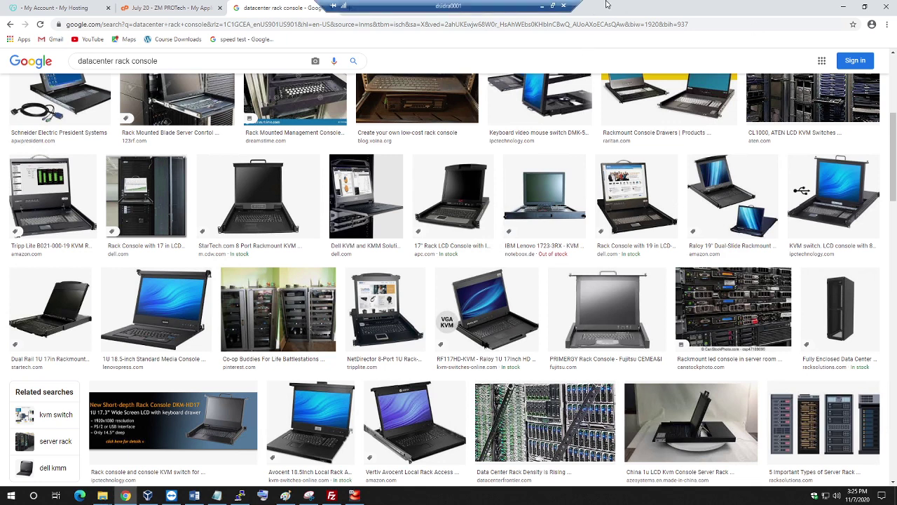
left_click(541, 6)
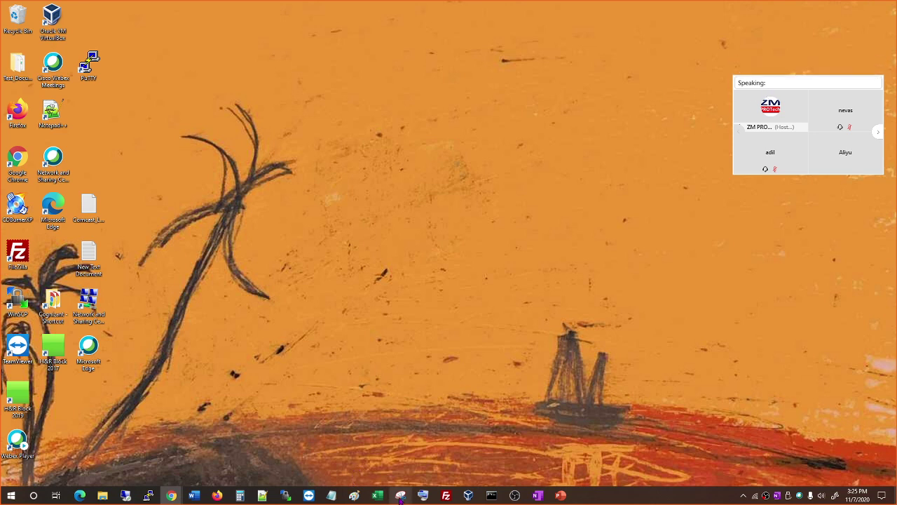
left_click(400, 496)
left_click_drag(747, 190, 896, 193)
left_click(125, 496)
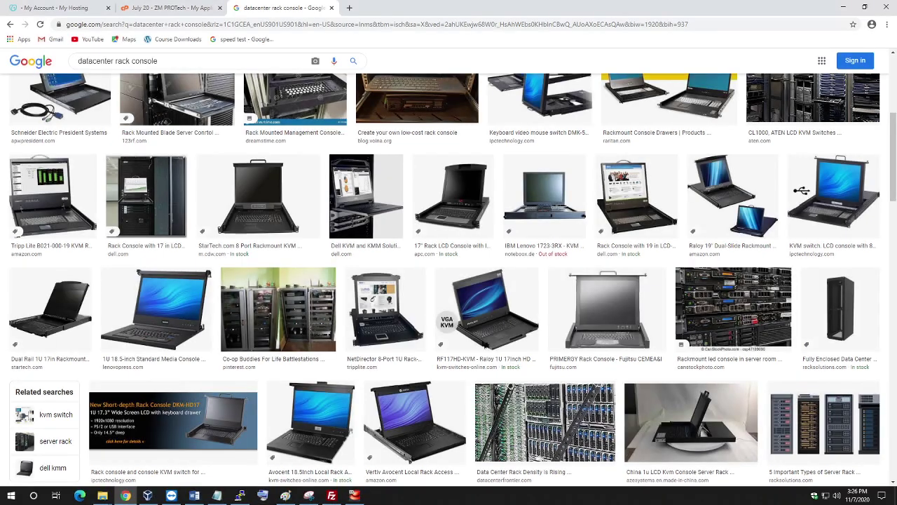
left_click(841, 9)
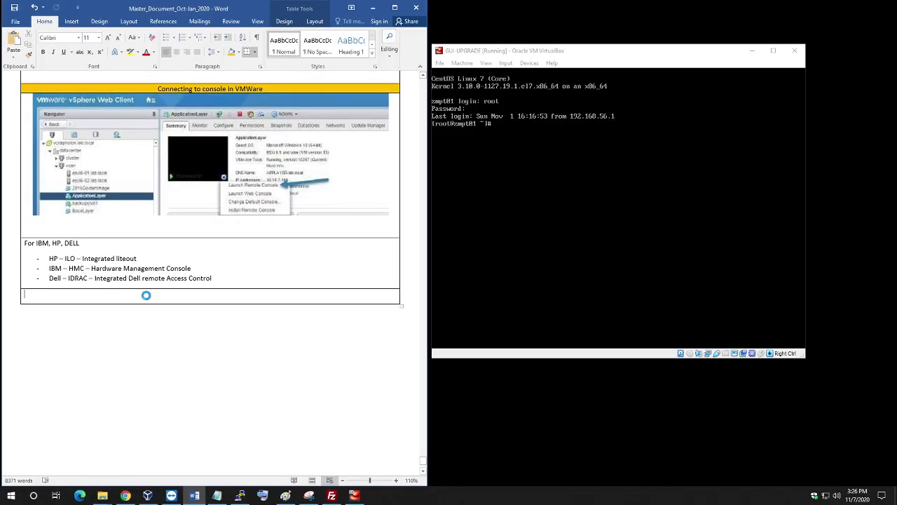
Paste the KVM console-switch rack diagram beneath the IBM, HP, Dell list and maximize Word.
left_click(12, 42)
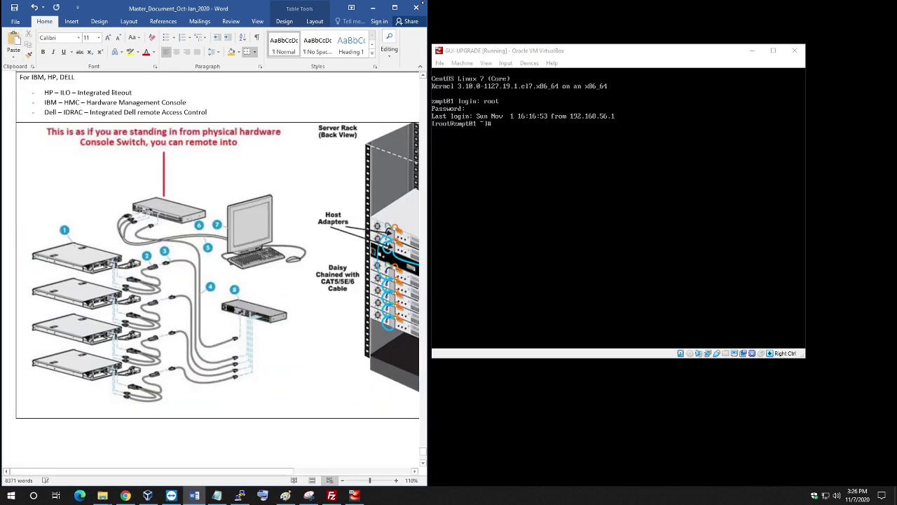
left_click(394, 7)
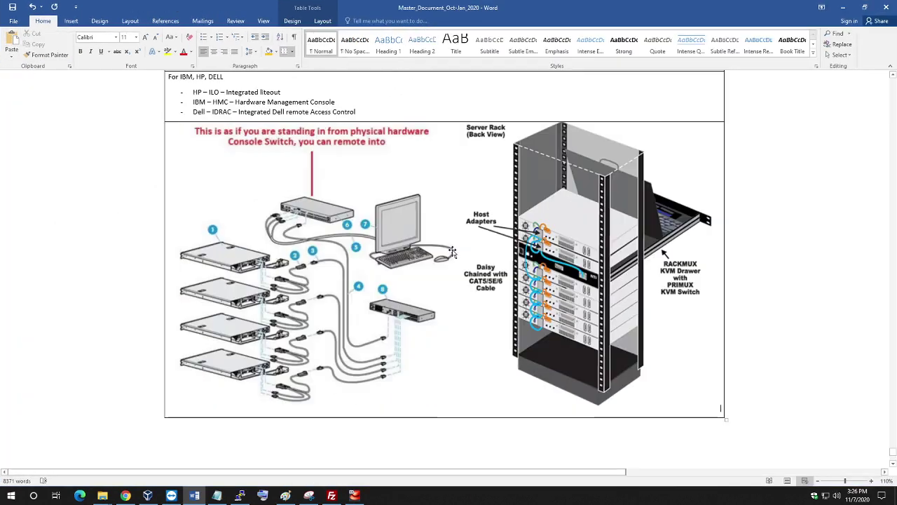